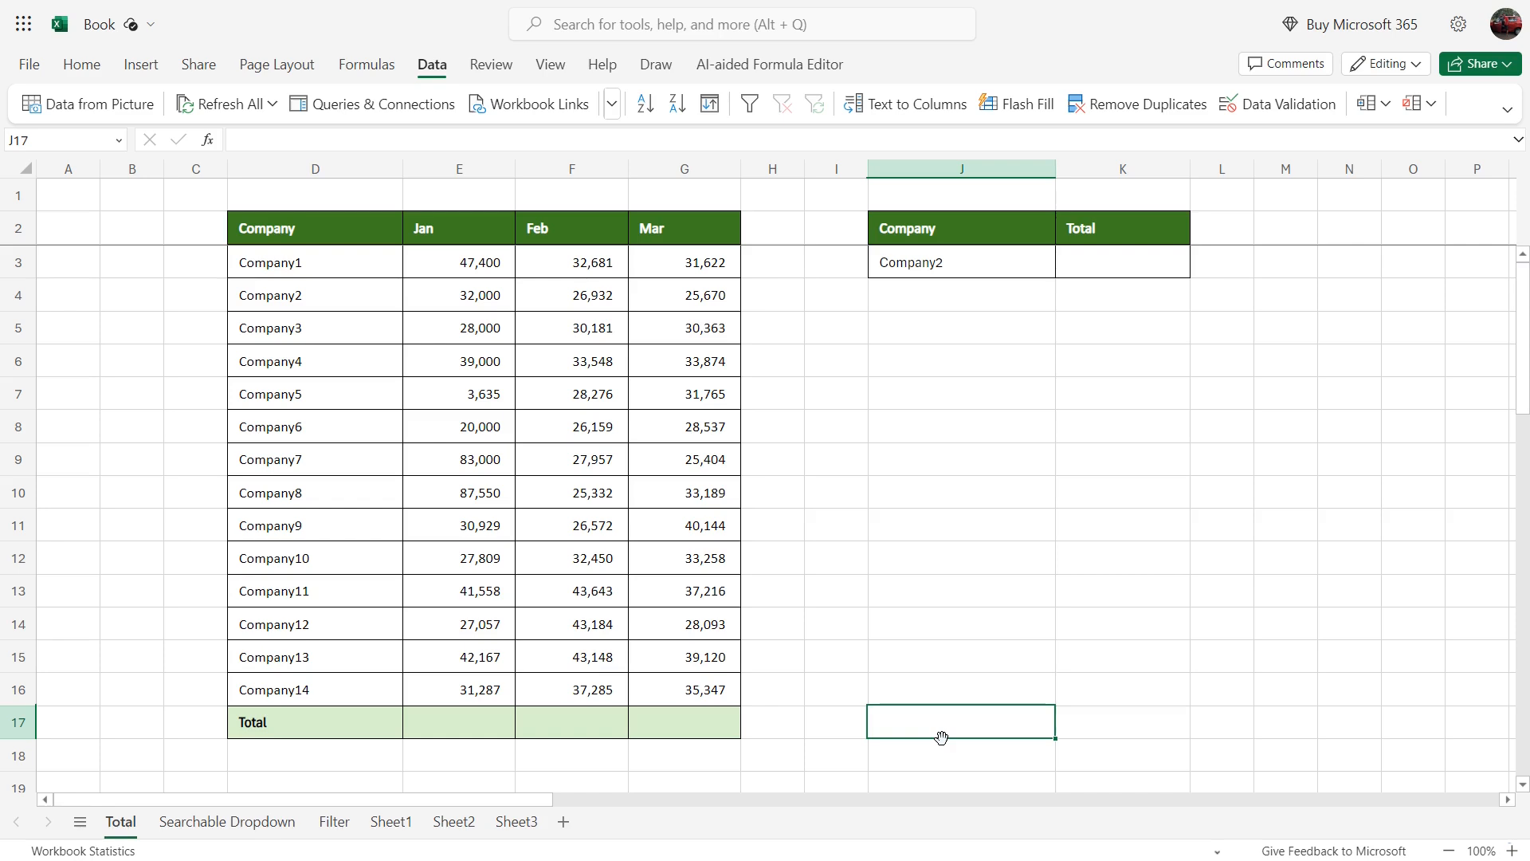
Step: Examine the Jan, Feb and Mar figures for all companies and the Total row beneath them
{"action": "left_click_drag", "start_coordinate": [319, 239], "coordinate": [698, 687]}
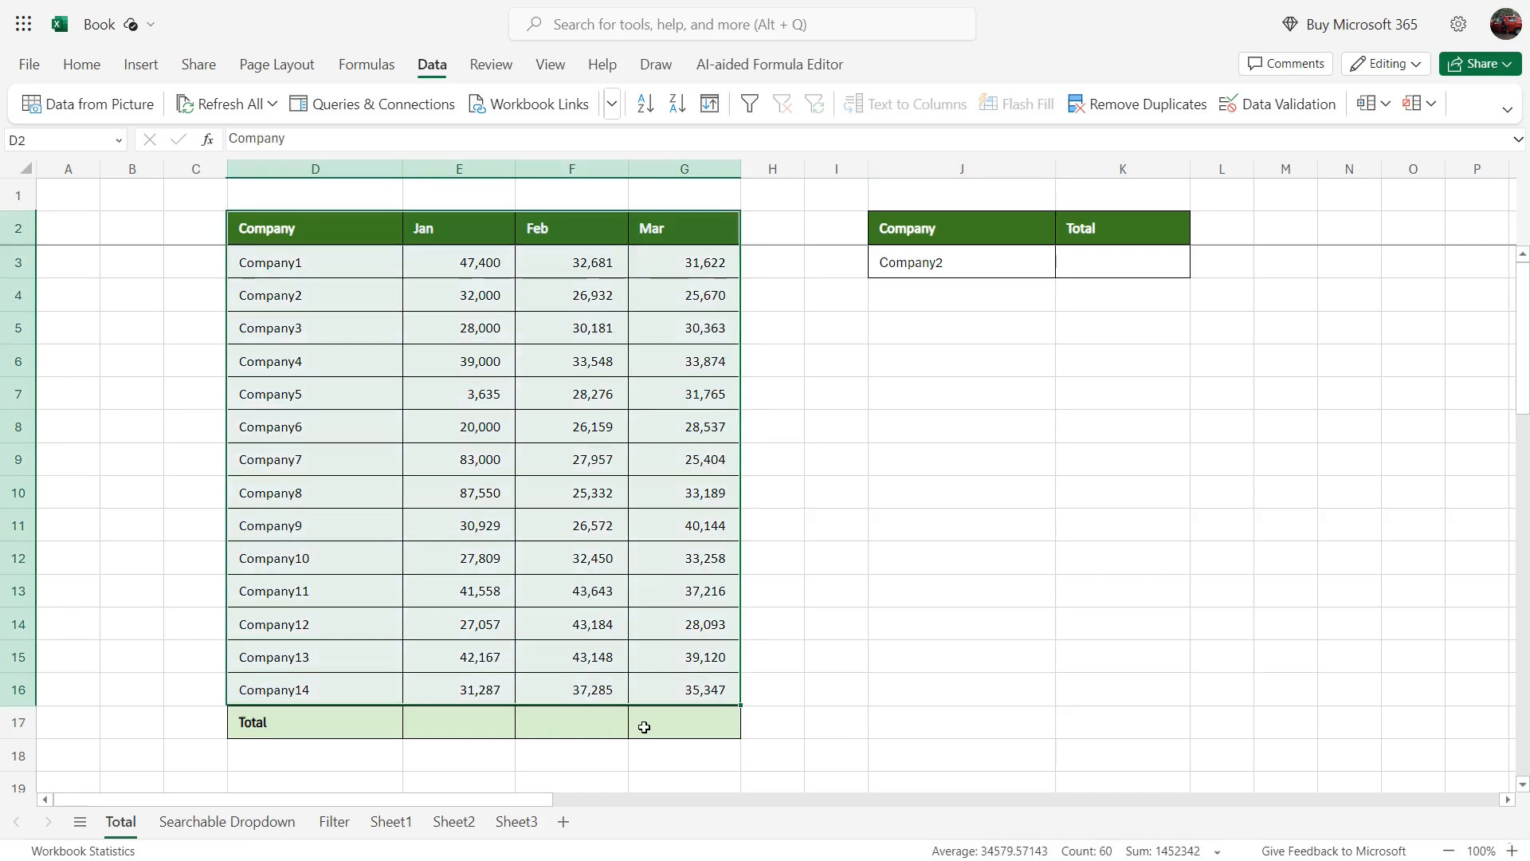
{"action": "left_click_drag", "start_coordinate": [457, 222], "coordinate": [430, 697]}
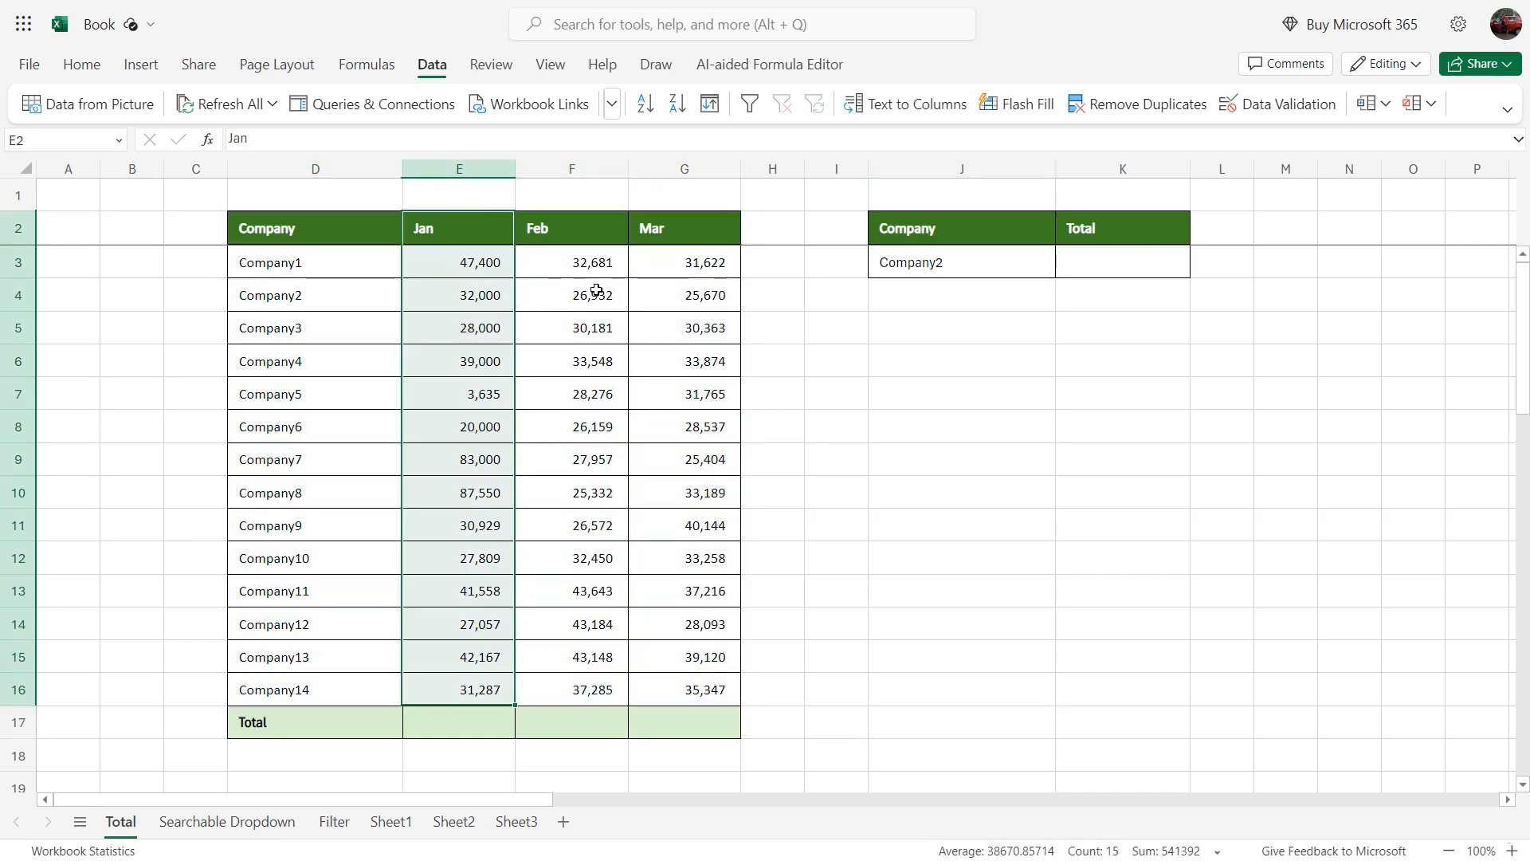
{"action": "left_click", "coordinate": [585, 237]}
{"action": "left_click_drag", "start_coordinate": [585, 237], "coordinate": [574, 690]}
{"action": "left_click_drag", "start_coordinate": [707, 239], "coordinate": [699, 690]}
{"action": "left_click_drag", "start_coordinate": [479, 728], "coordinate": [645, 728]}
{"action": "left_click", "coordinate": [559, 619]}
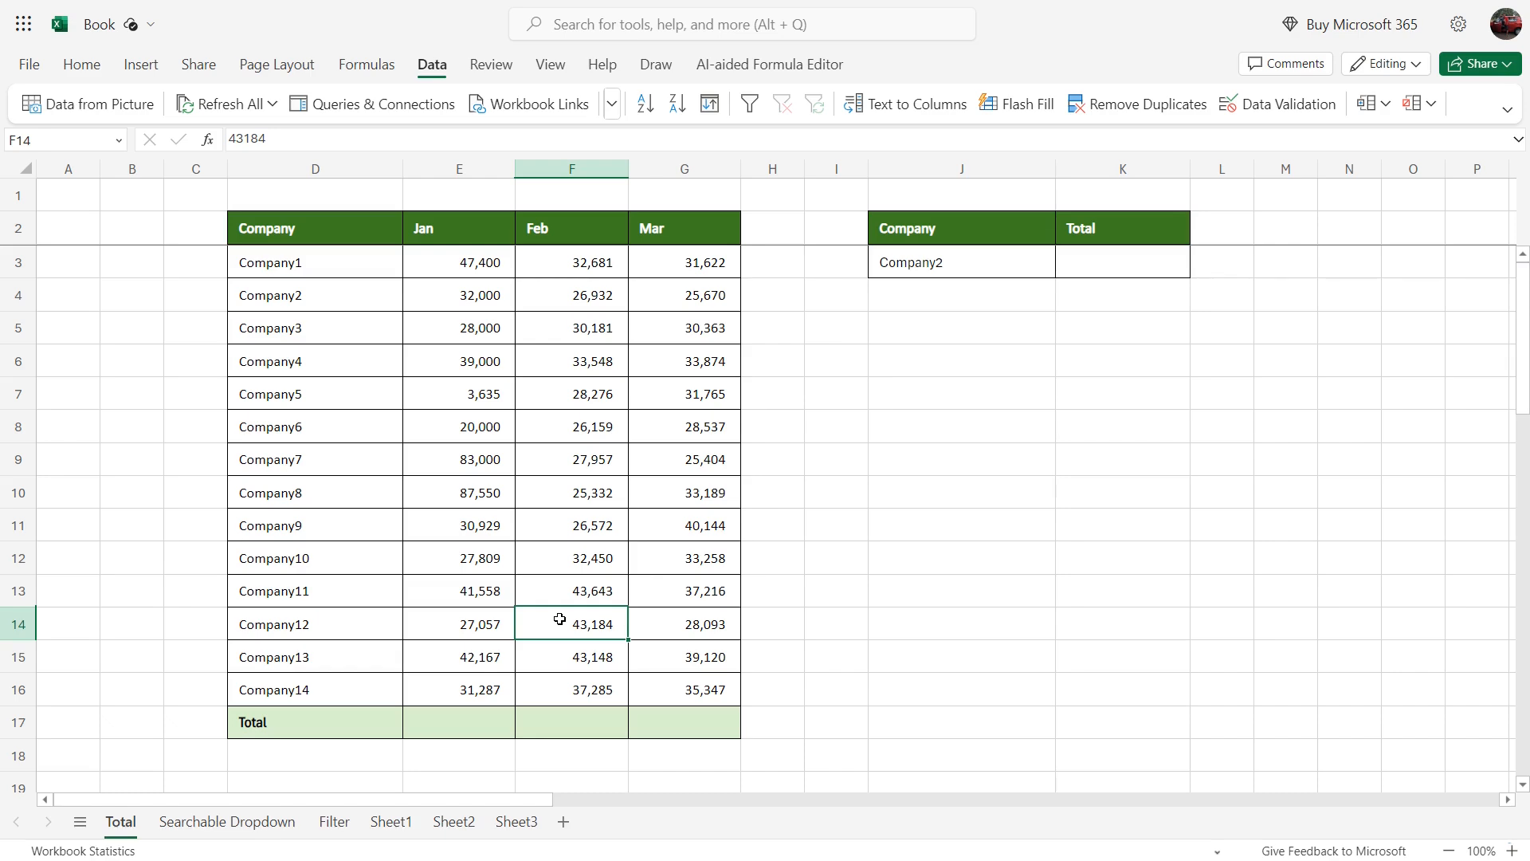
Step: Enter the suggested SUM(E3:E16) formula in the Jan cell of the Total row
{"action": "left_click", "coordinate": [459, 723]}
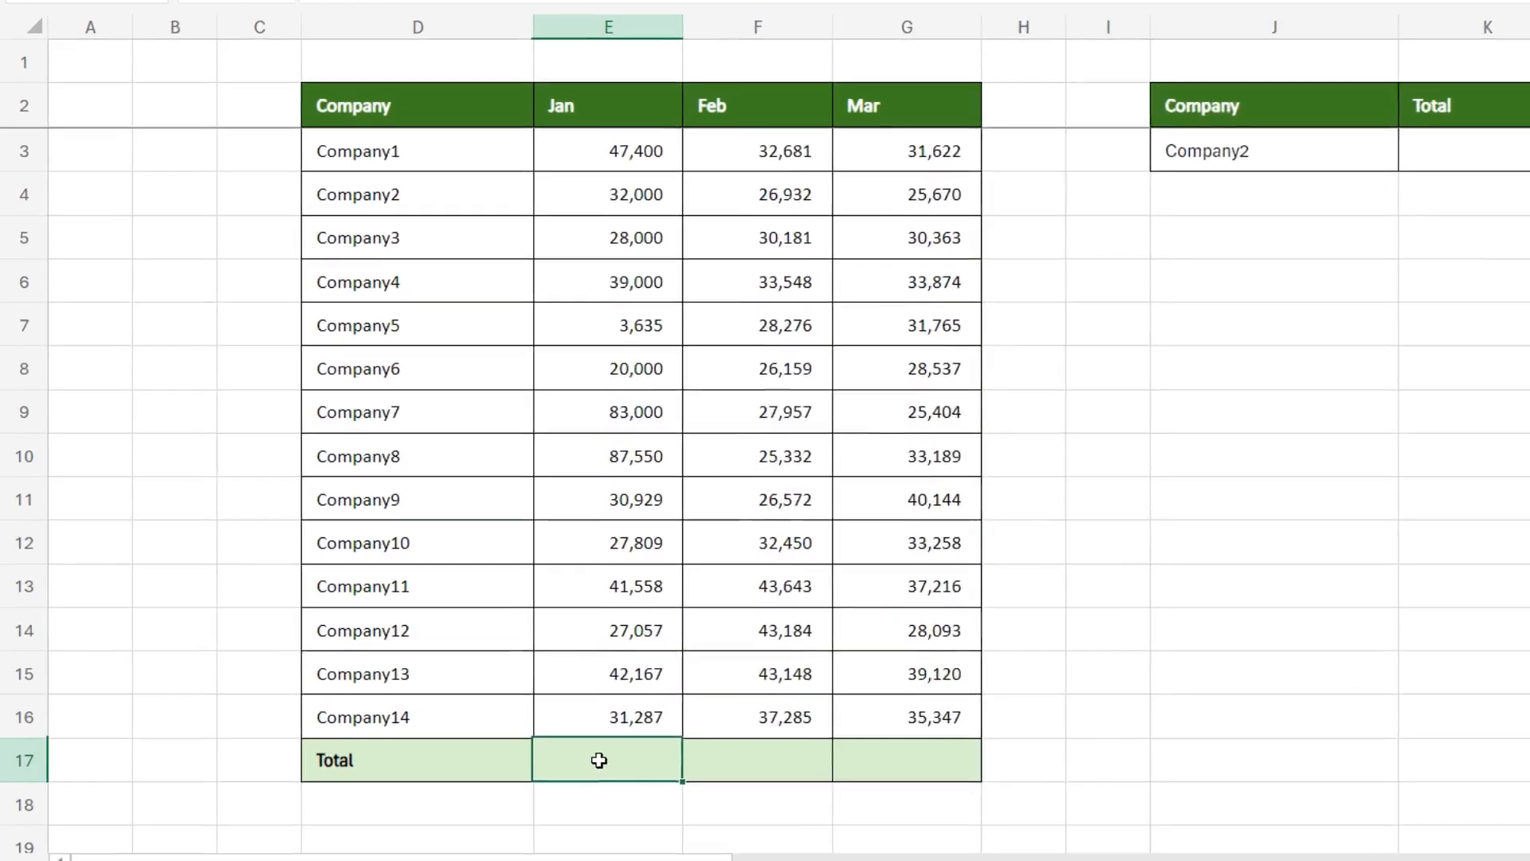
{"action": "double_click", "coordinate": [454, 723]}
{"action": "type", "text": "="}
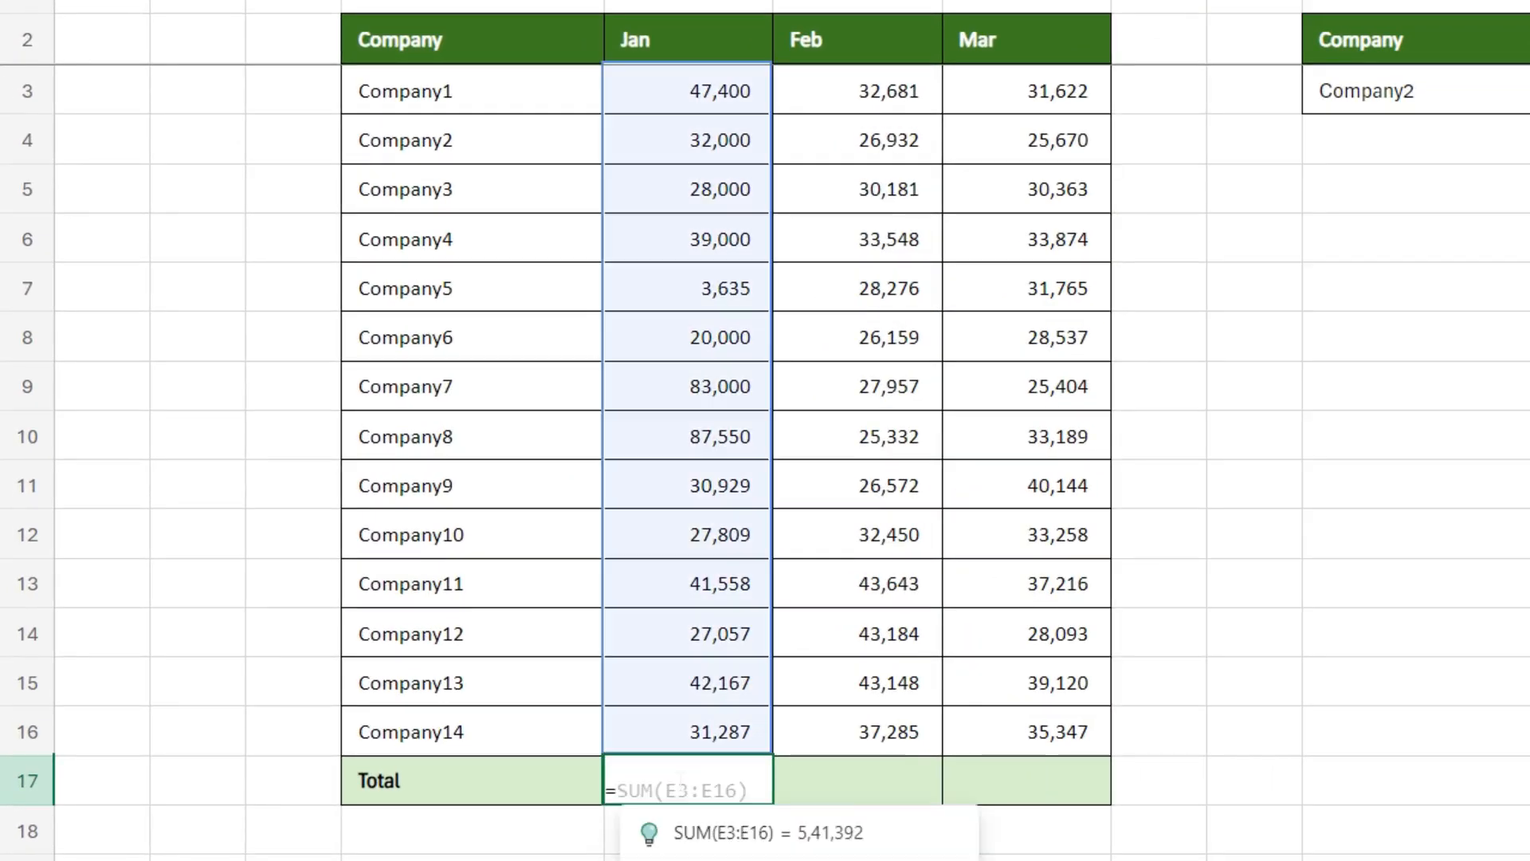
{"action": "type", "text": "su"}
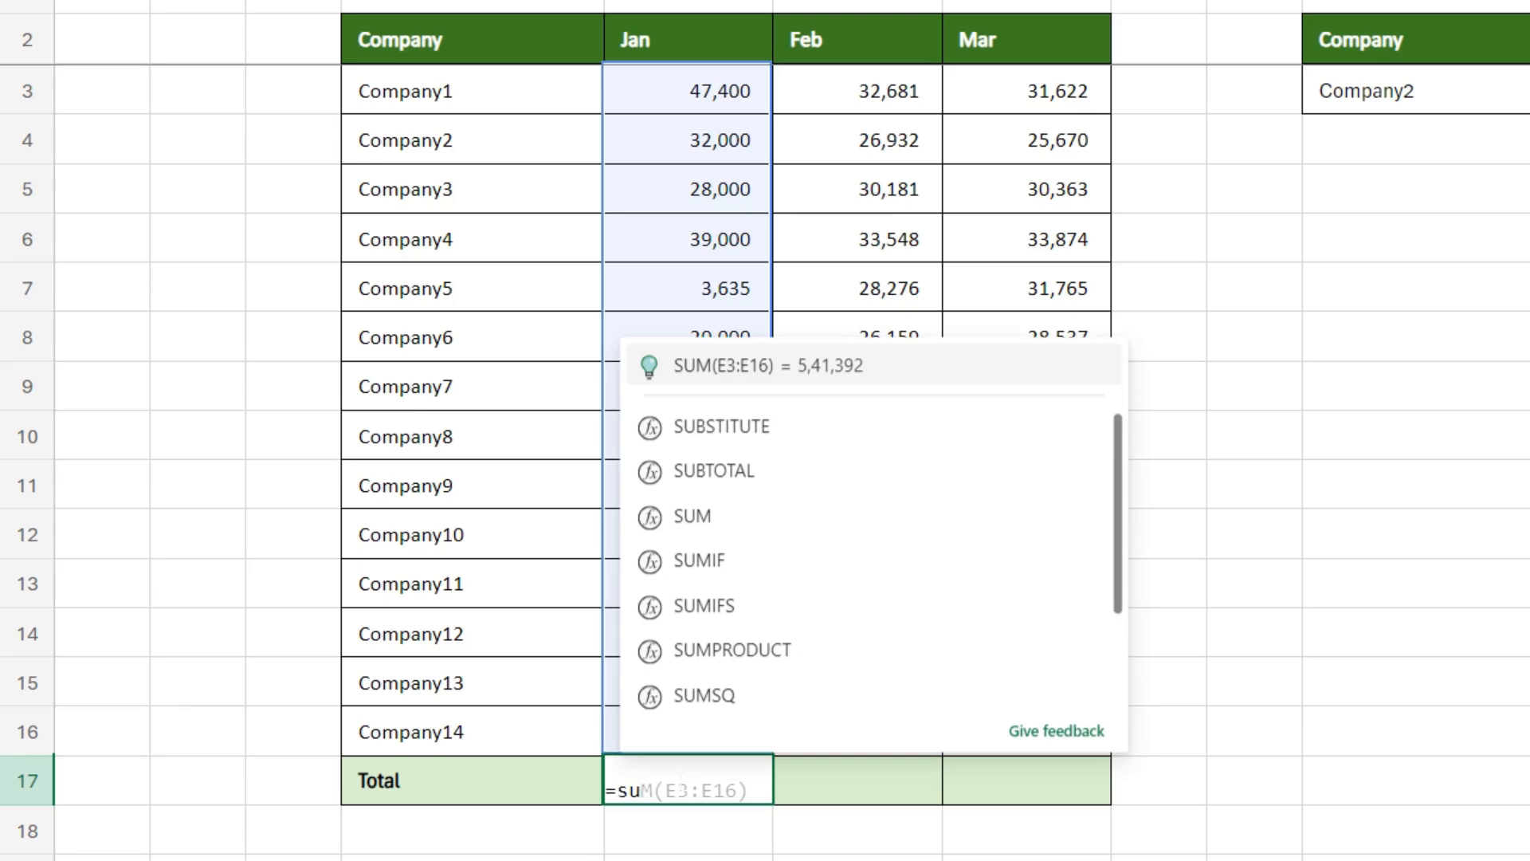
{"action": "left_click", "coordinate": [783, 371]}
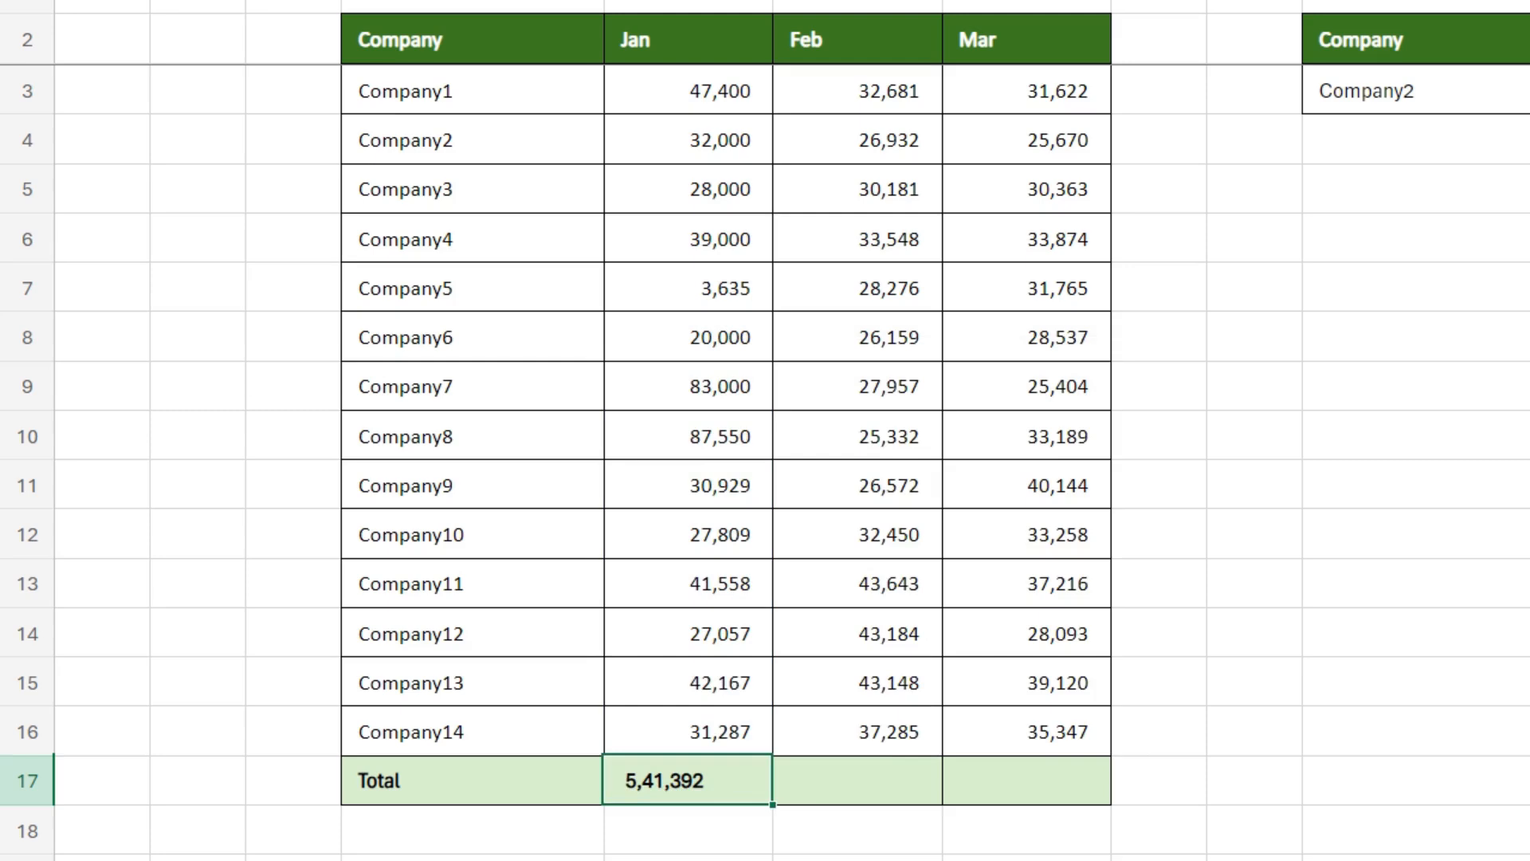
Step: Enter the suggested AVERAGE(E3:E16) formula in the Jan cell of the Total row
{"action": "type", "text": "=a"}
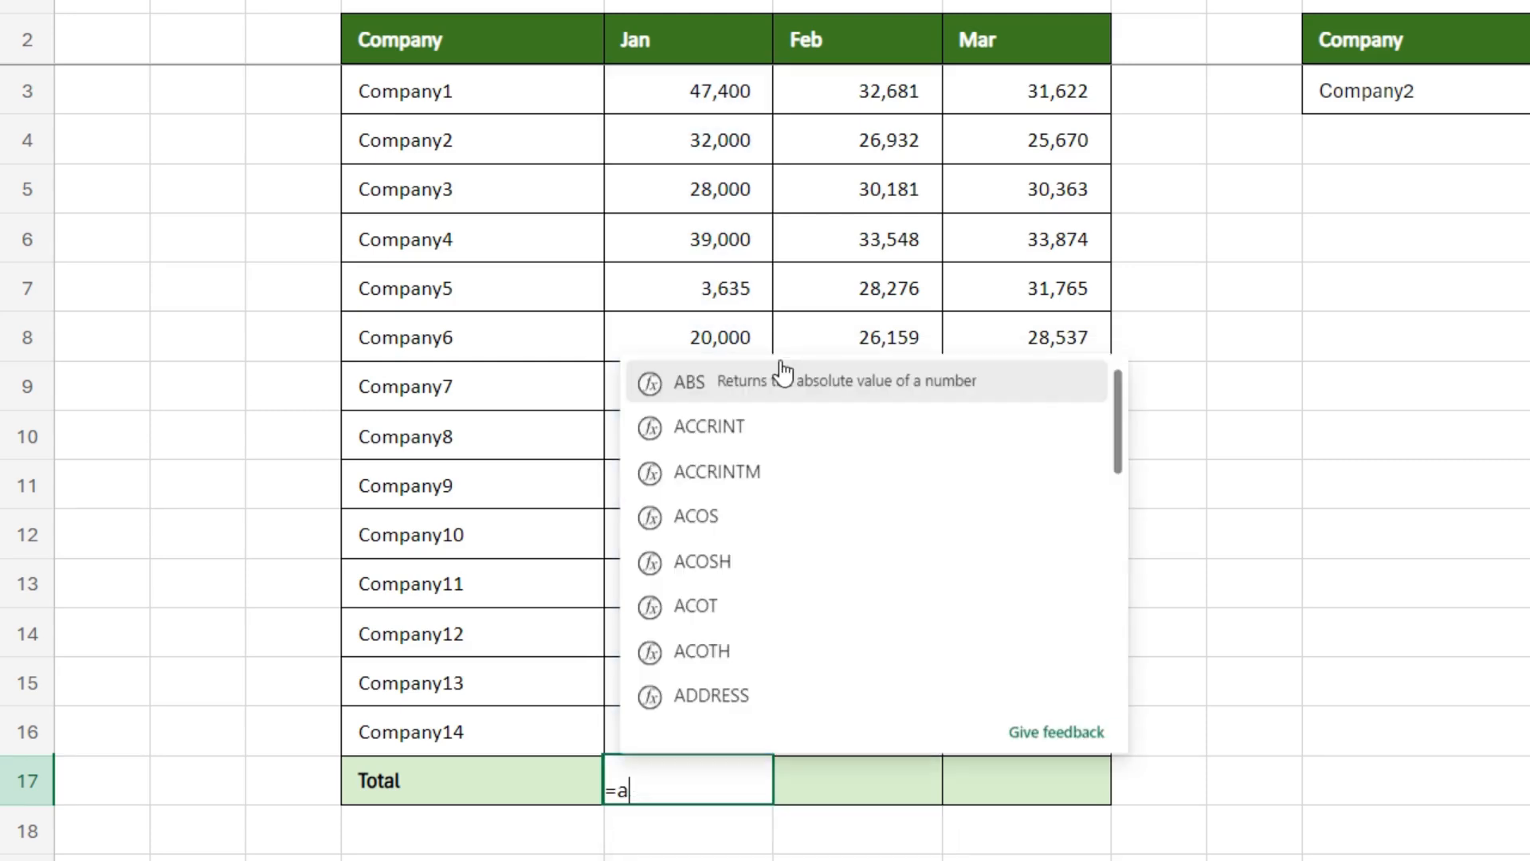
{"action": "type", "text": "v"}
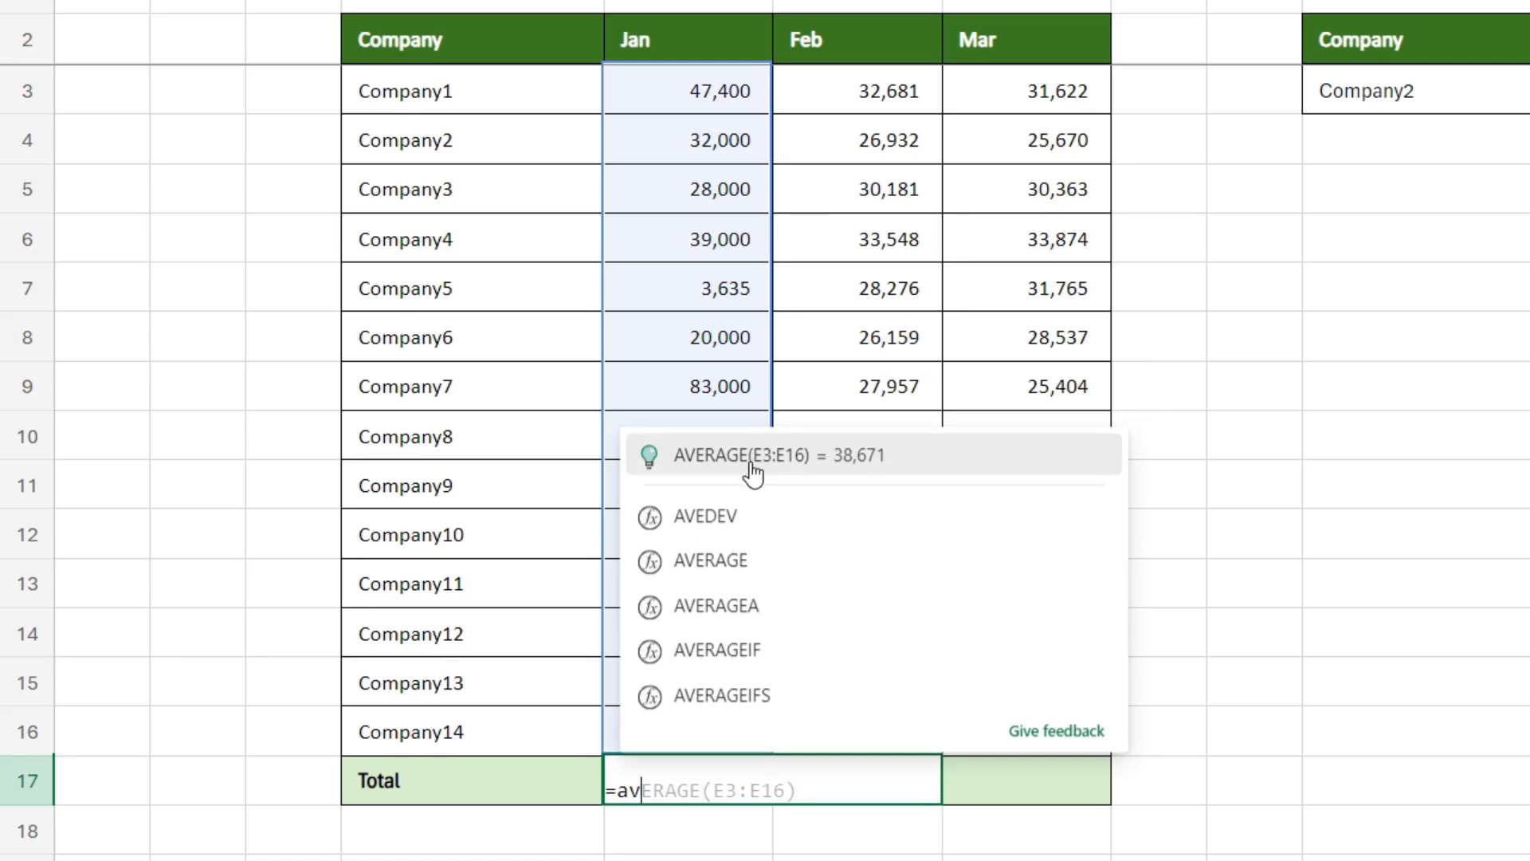
{"action": "left_click", "coordinate": [840, 467]}
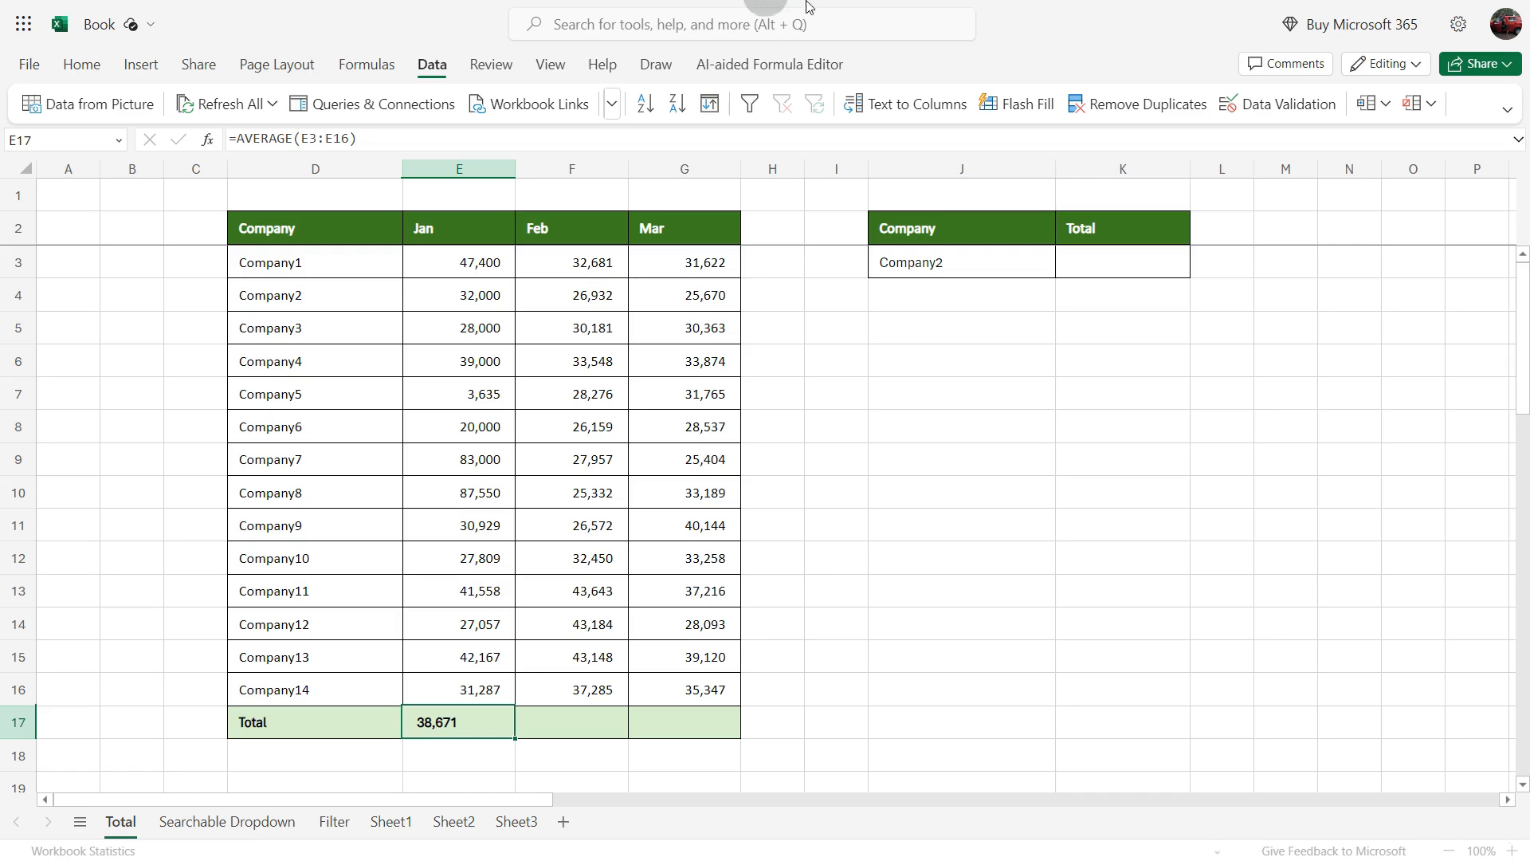
Step: Switch to the Searchable Dropdown sheet, keeping its name, and select the product list from D2 to D9
{"action": "double_click", "coordinate": [245, 814]}
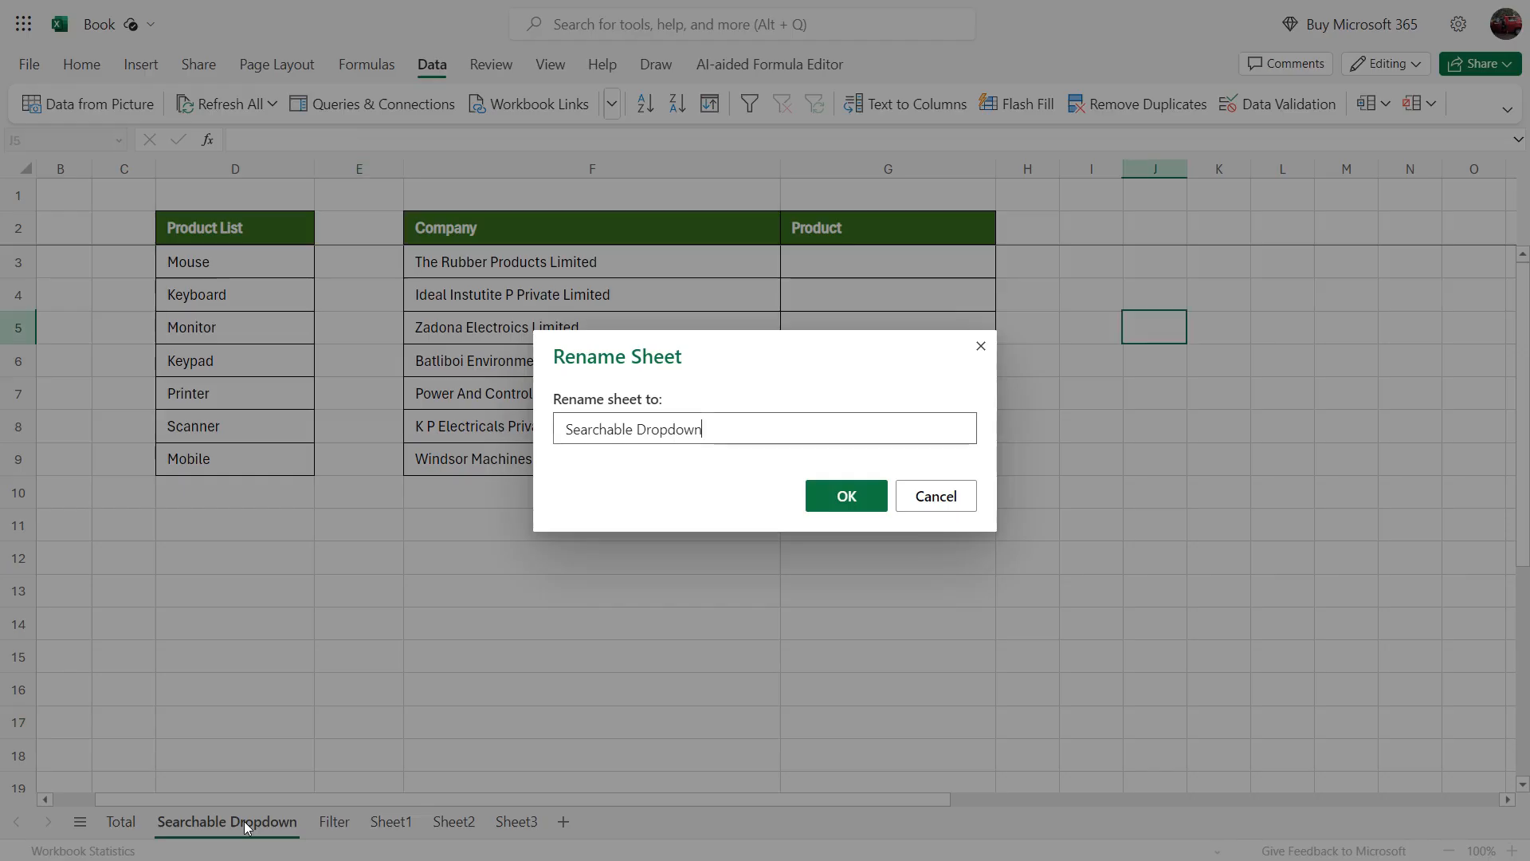
{"action": "left_click", "coordinate": [935, 507]}
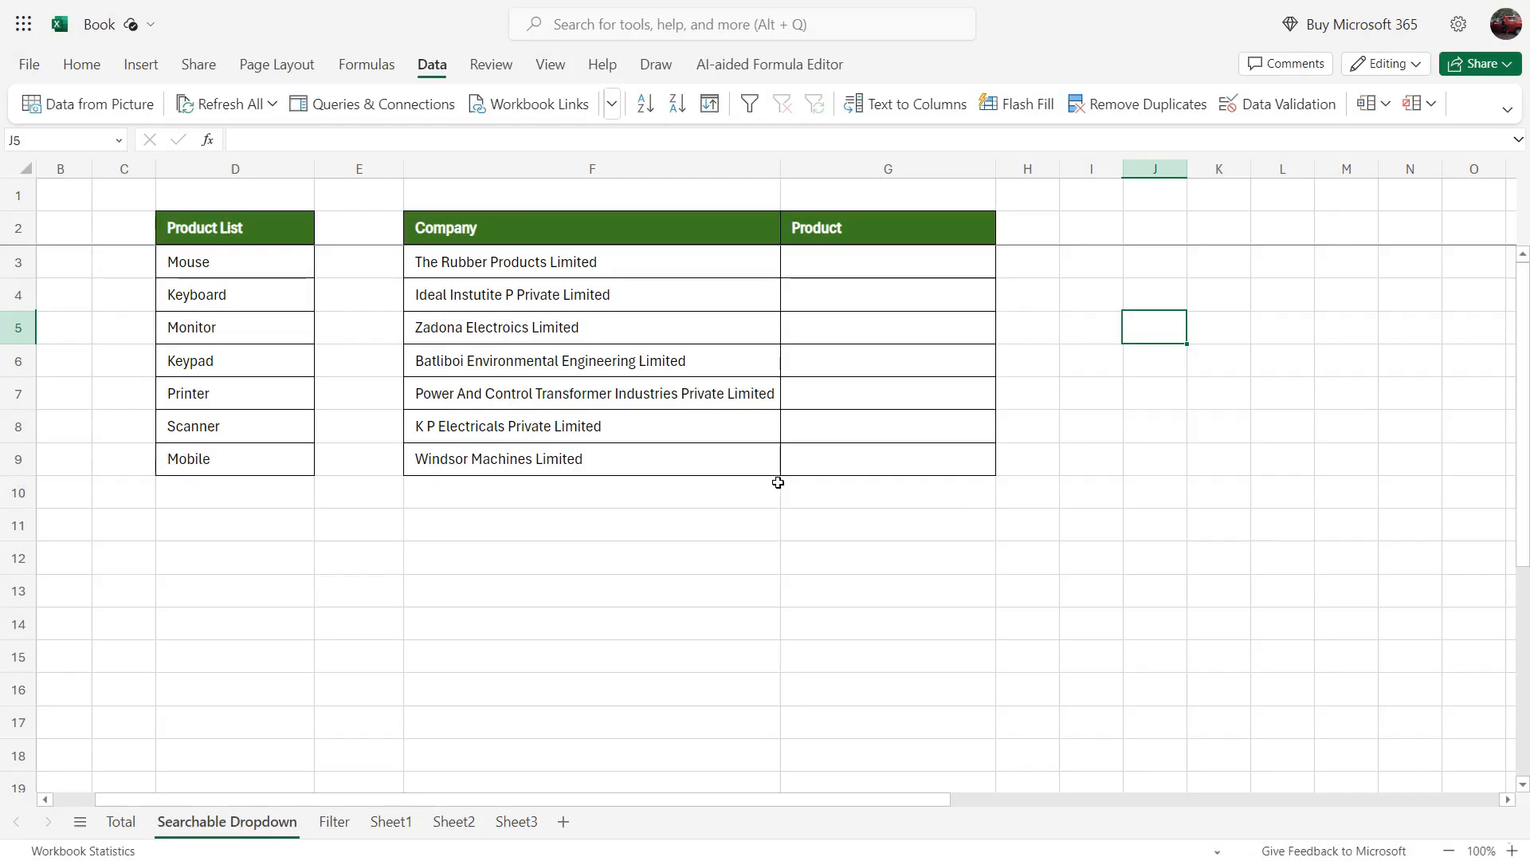
{"action": "left_click", "coordinate": [212, 269]}
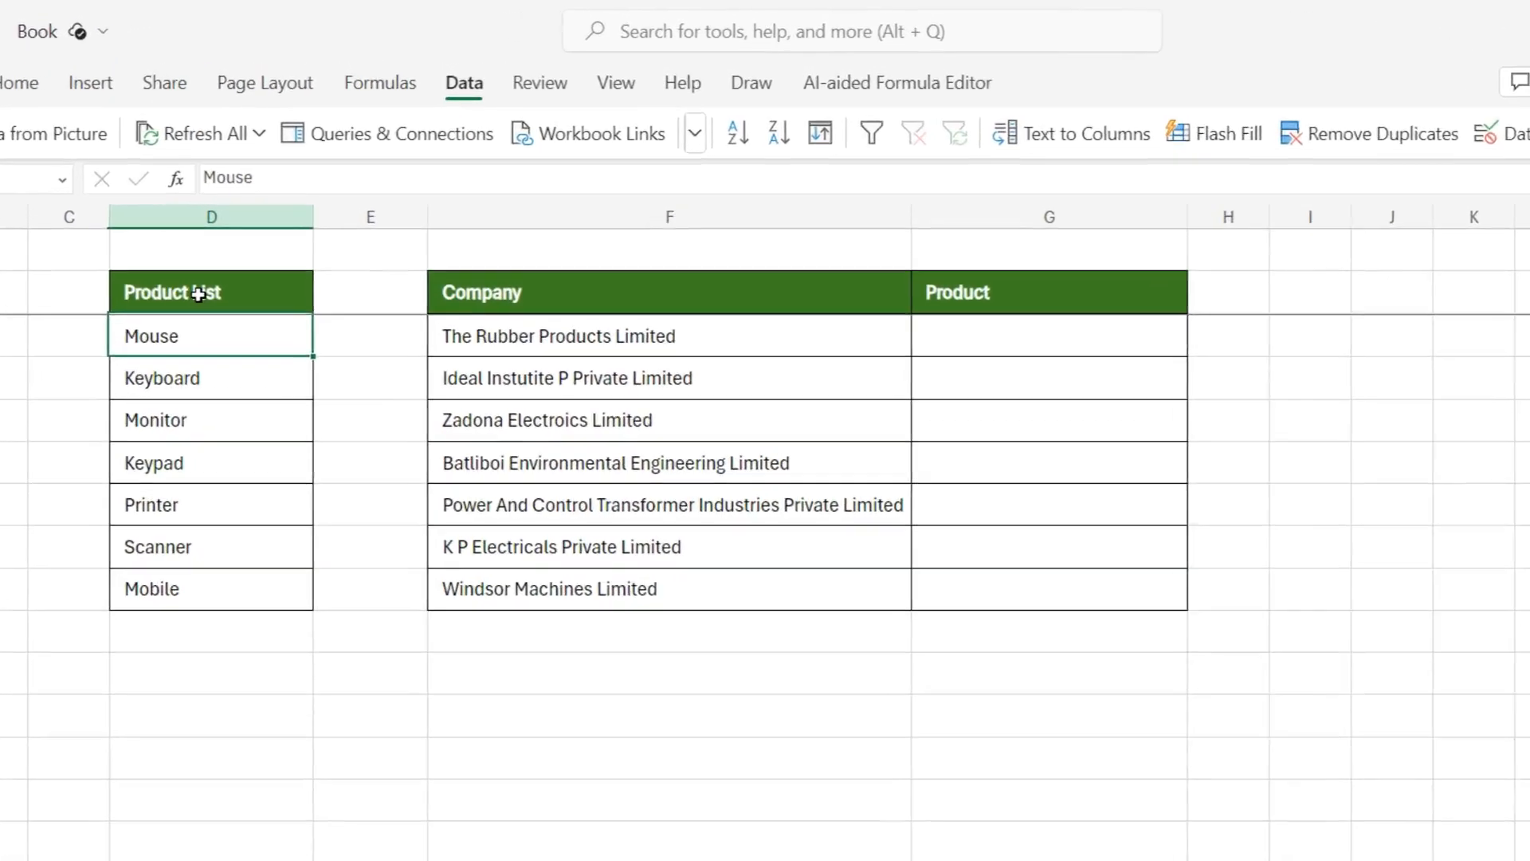
{"action": "left_click_drag", "start_coordinate": [226, 229], "coordinate": [250, 450]}
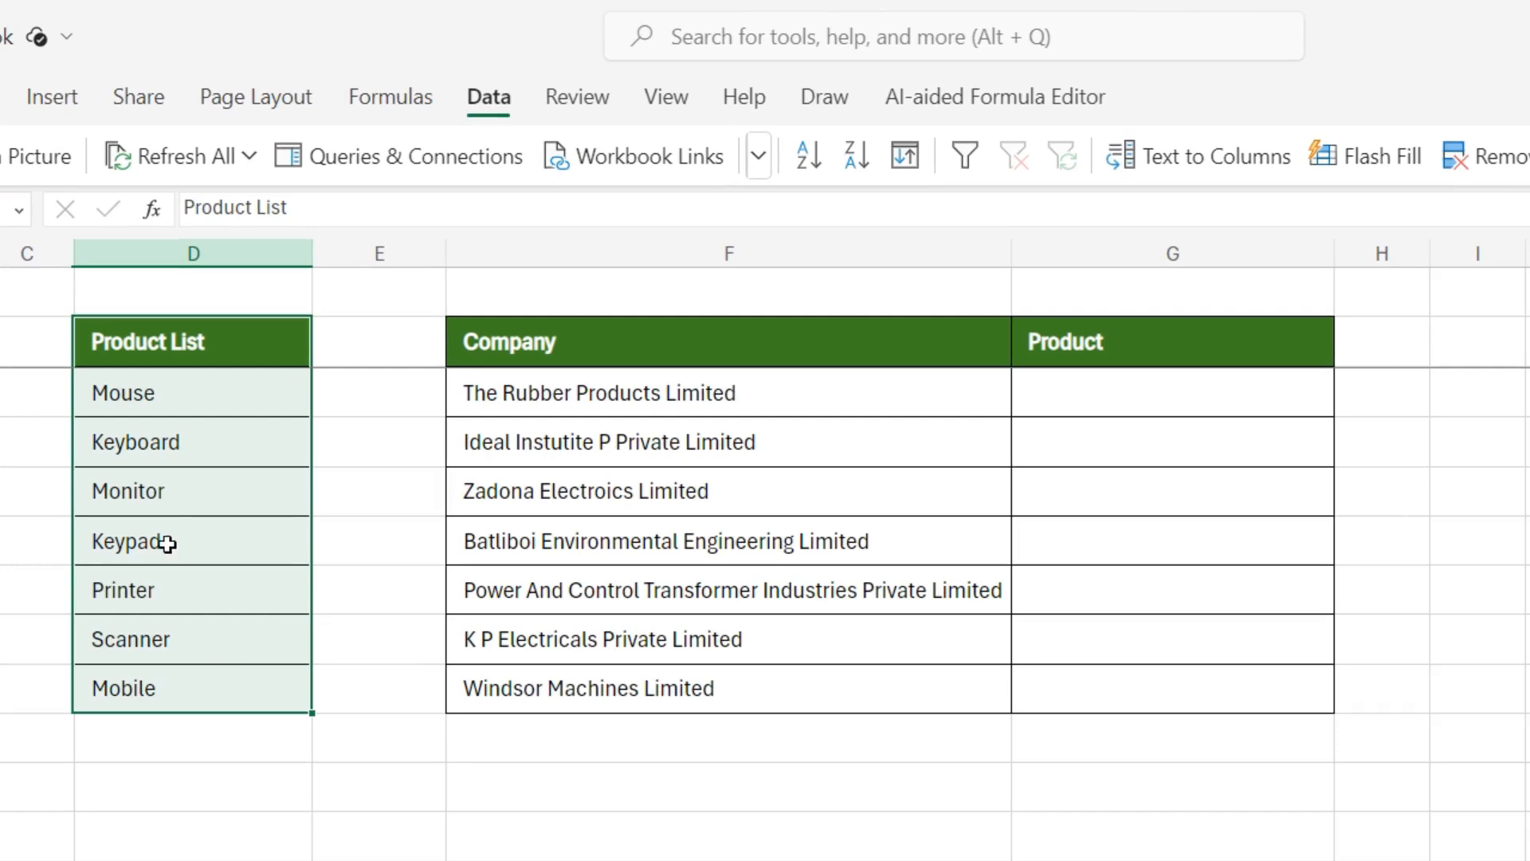
Step: Apply List data validation to the Product cells G3:G9, using =$D$3:$D$9 as the source
{"action": "left_click_drag", "start_coordinate": [1114, 390], "coordinate": [1111, 670]}
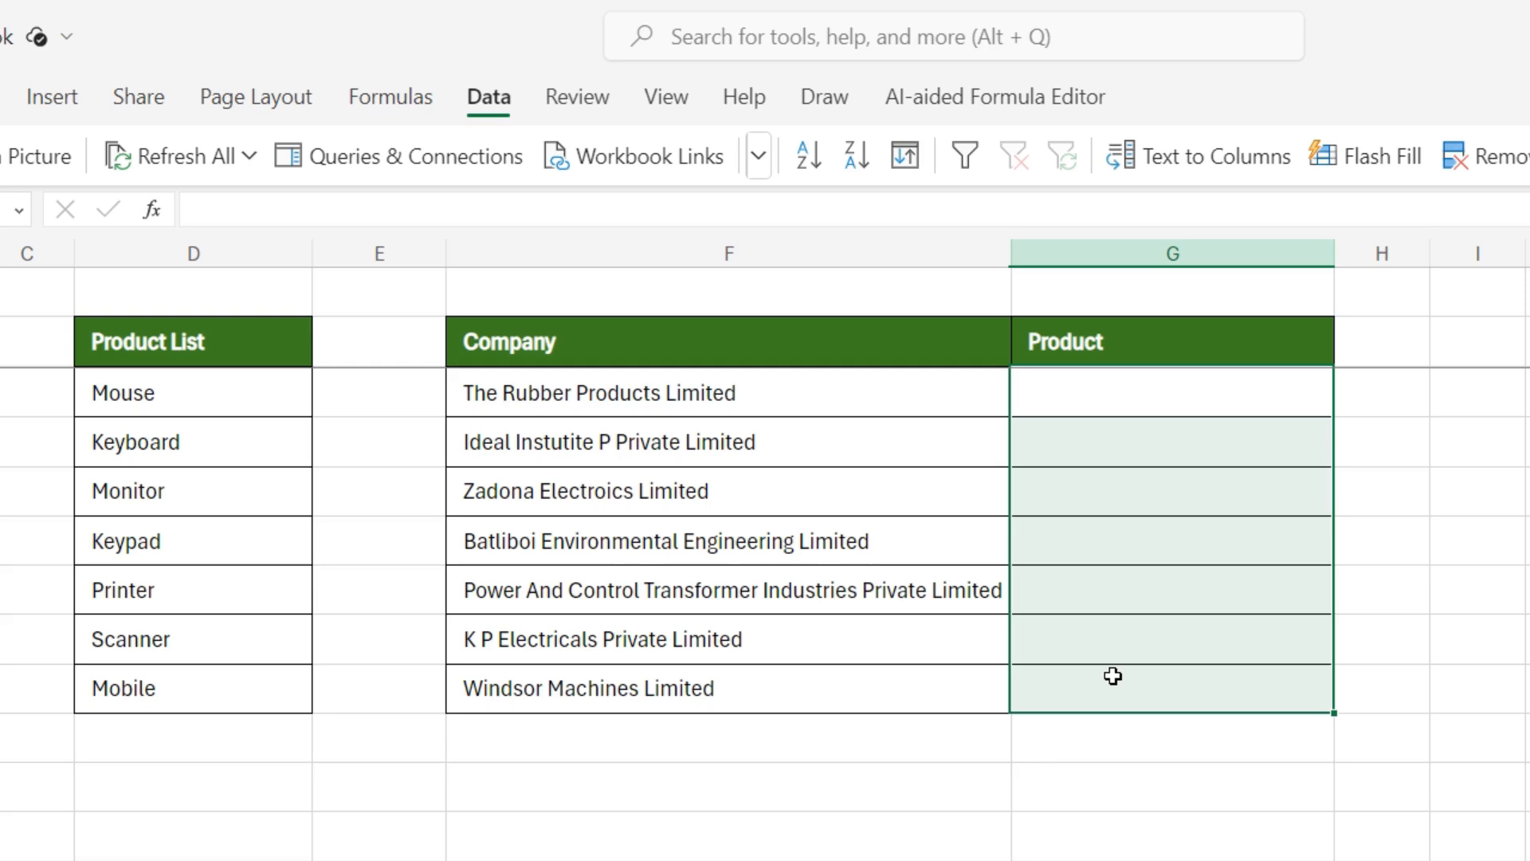
{"action": "left_click_drag", "start_coordinate": [1117, 386], "coordinate": [1119, 671]}
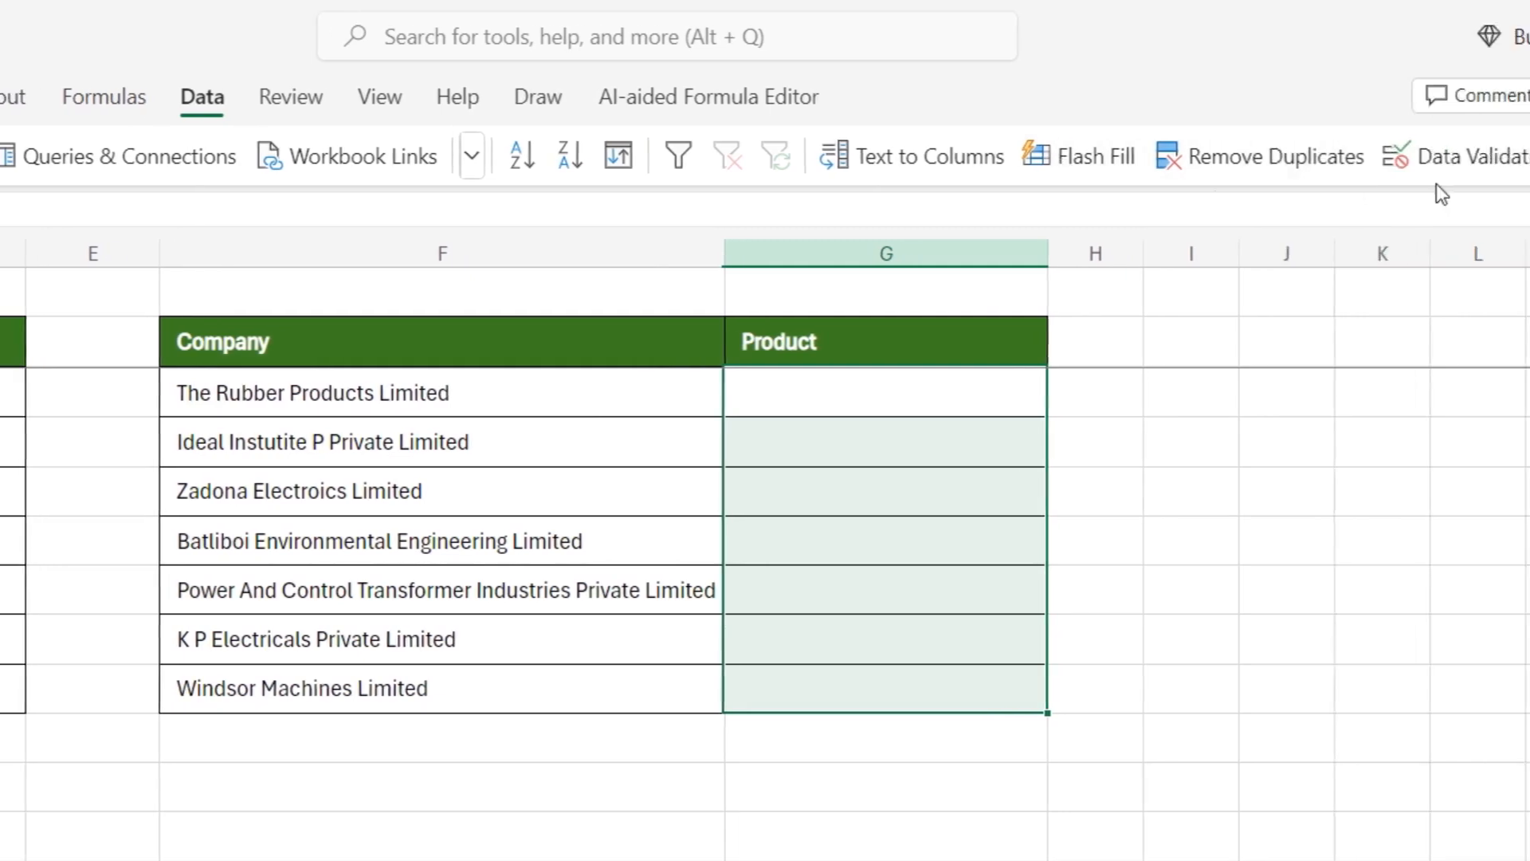
{"action": "left_click", "coordinate": [1317, 155]}
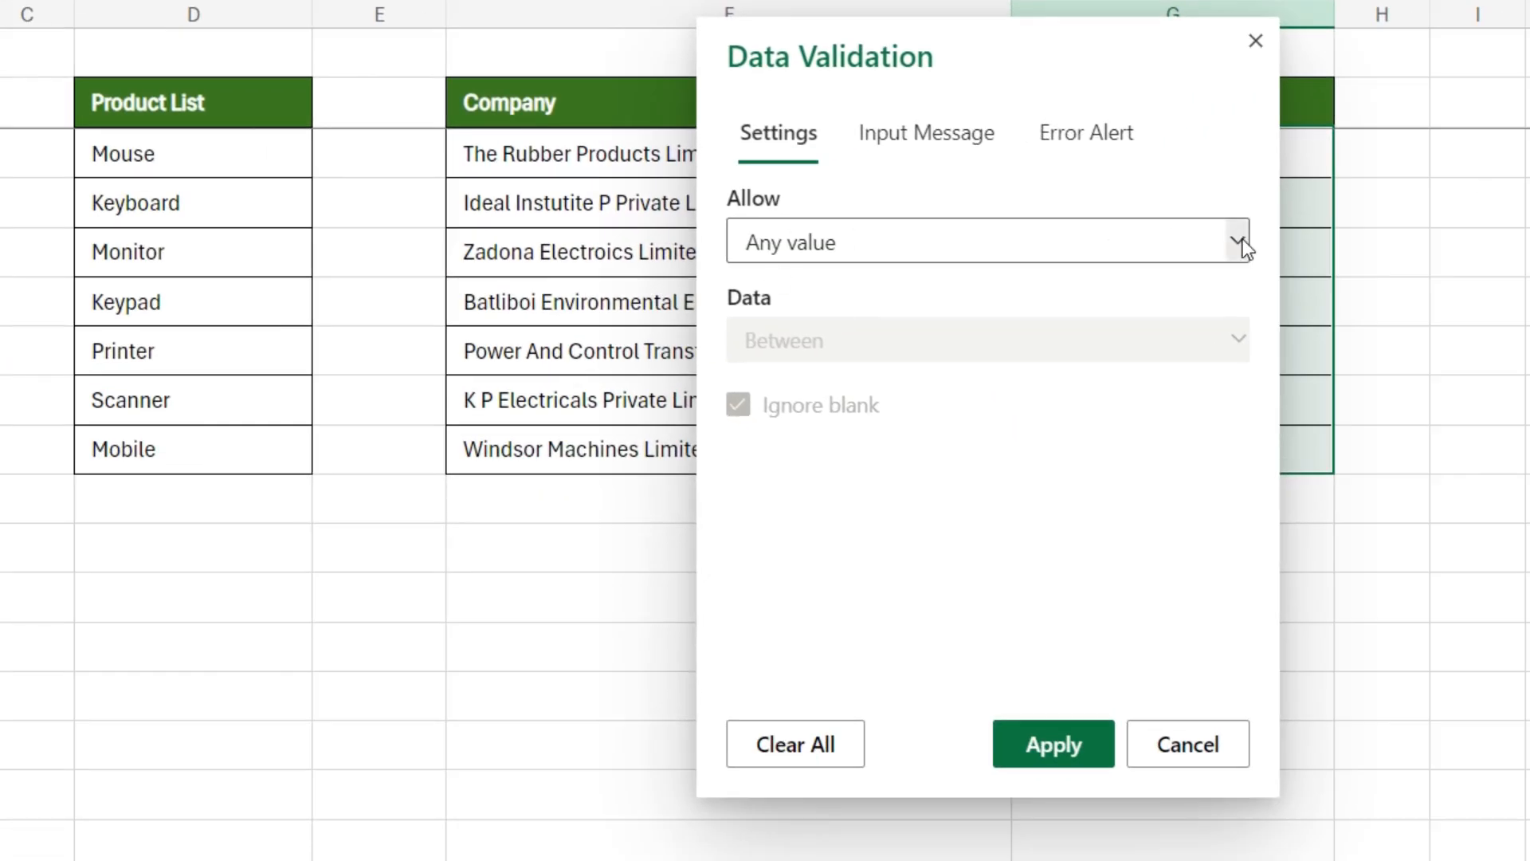
{"action": "left_click", "coordinate": [1240, 242]}
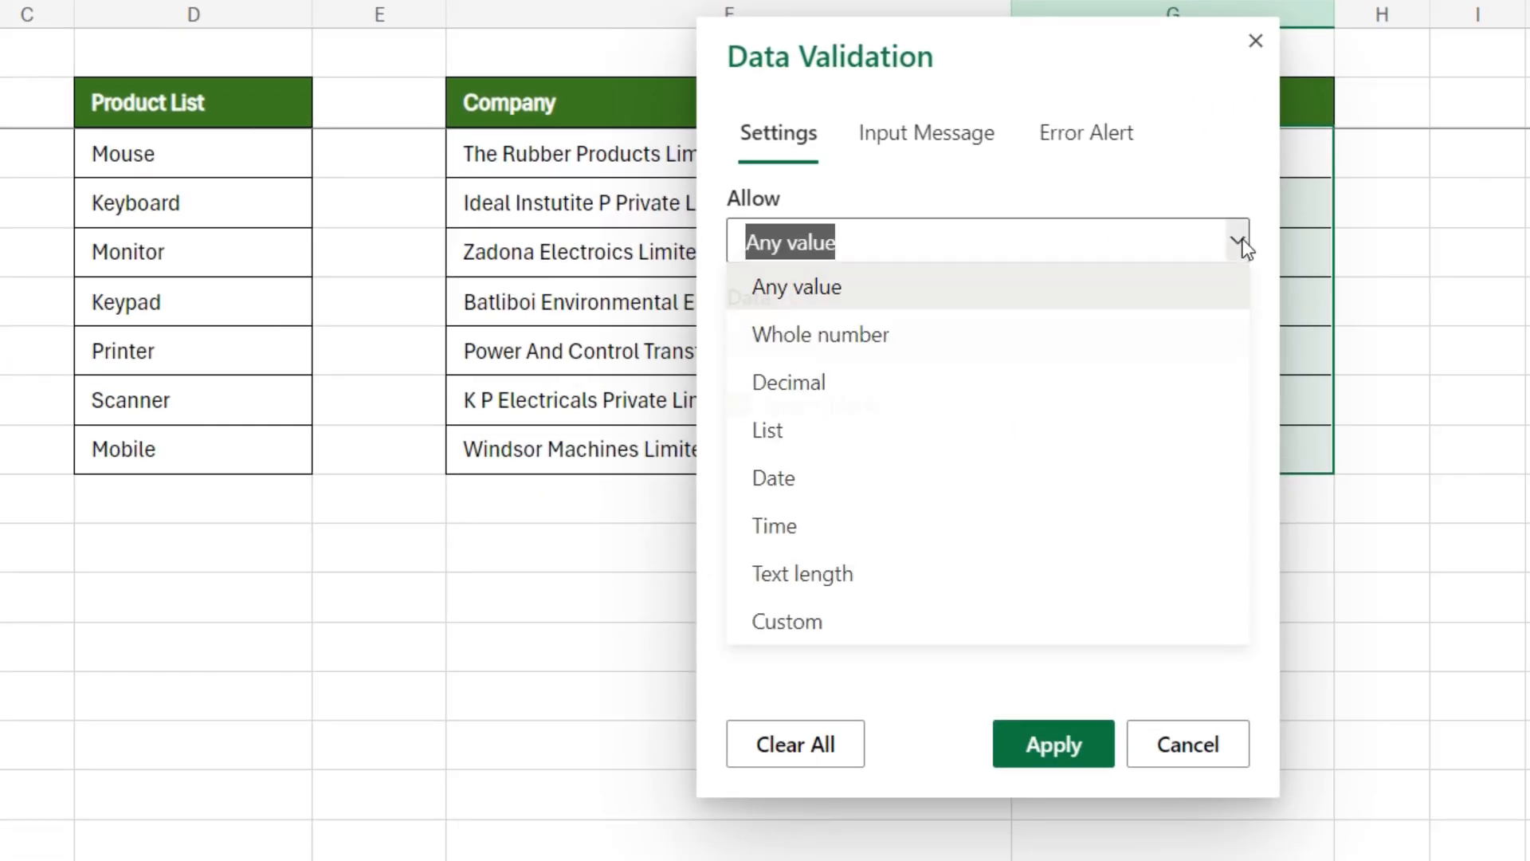
{"action": "left_click", "coordinate": [795, 440]}
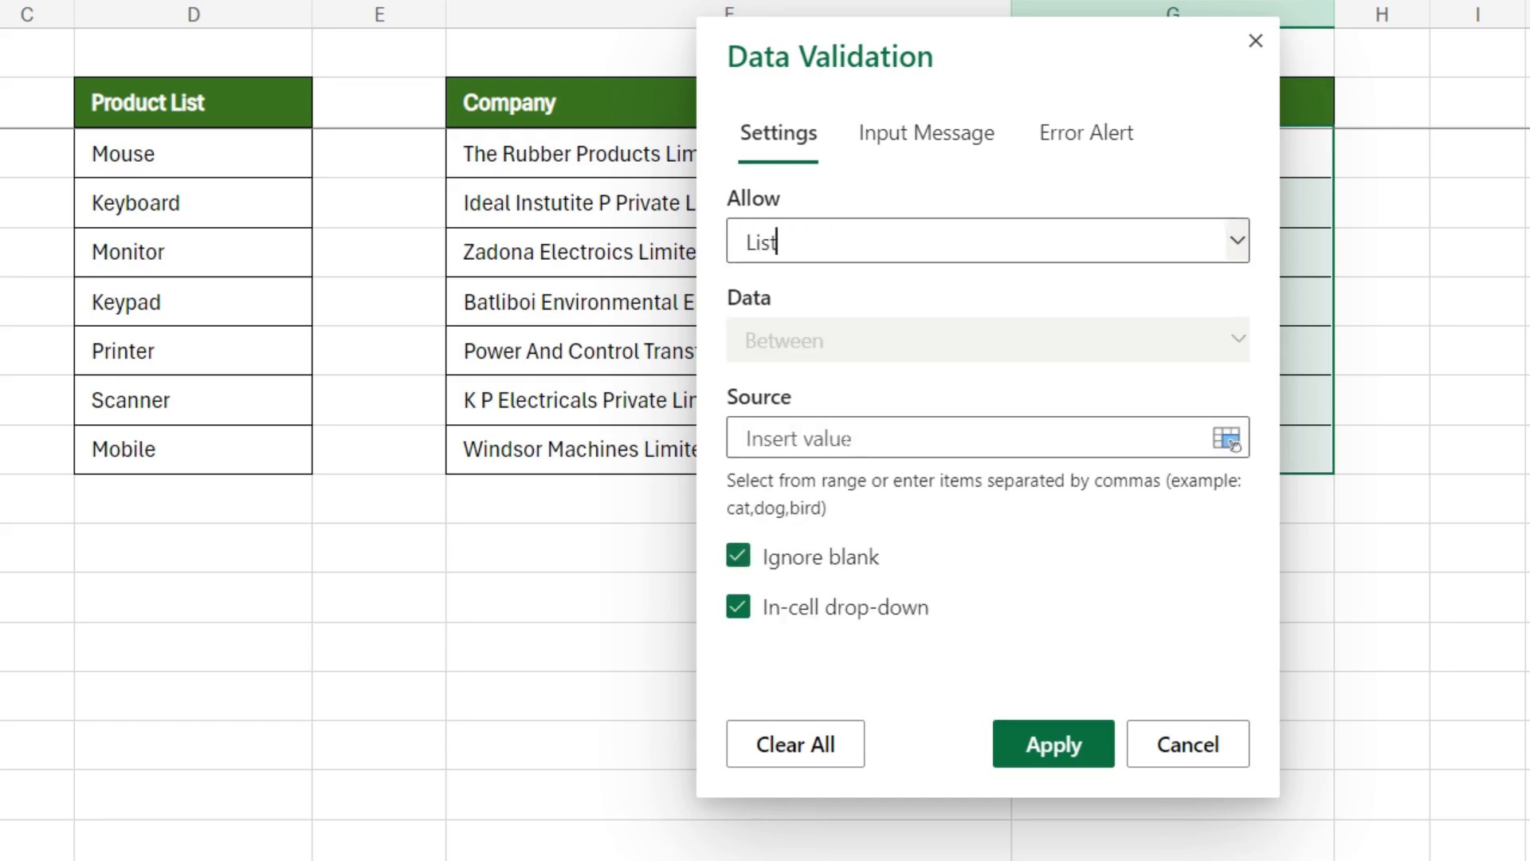
{"action": "left_click_drag", "start_coordinate": [160, 158], "coordinate": [151, 447]}
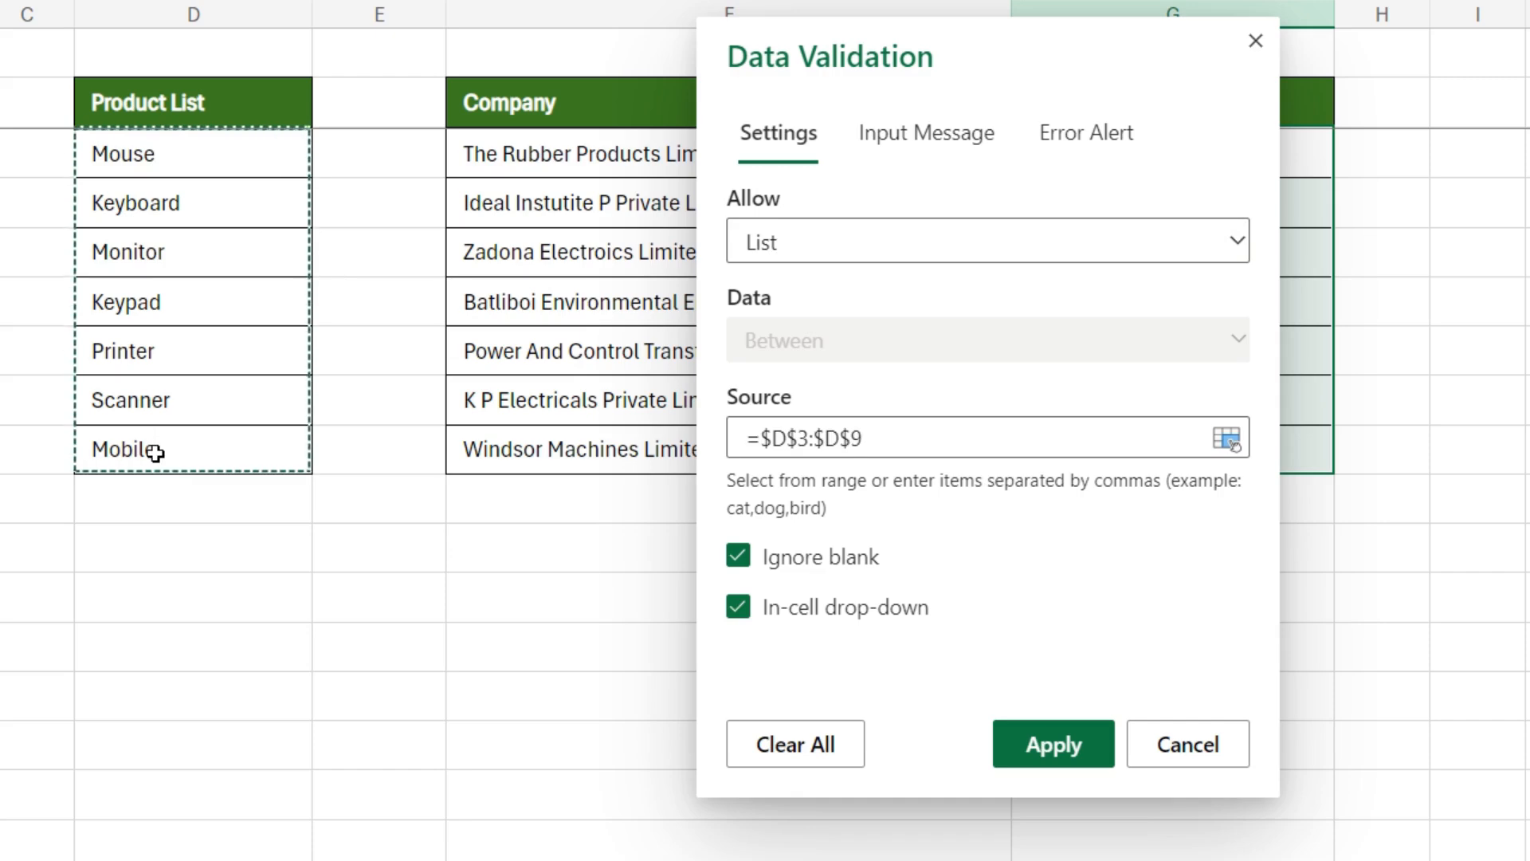
{"action": "left_click", "coordinate": [1054, 744]}
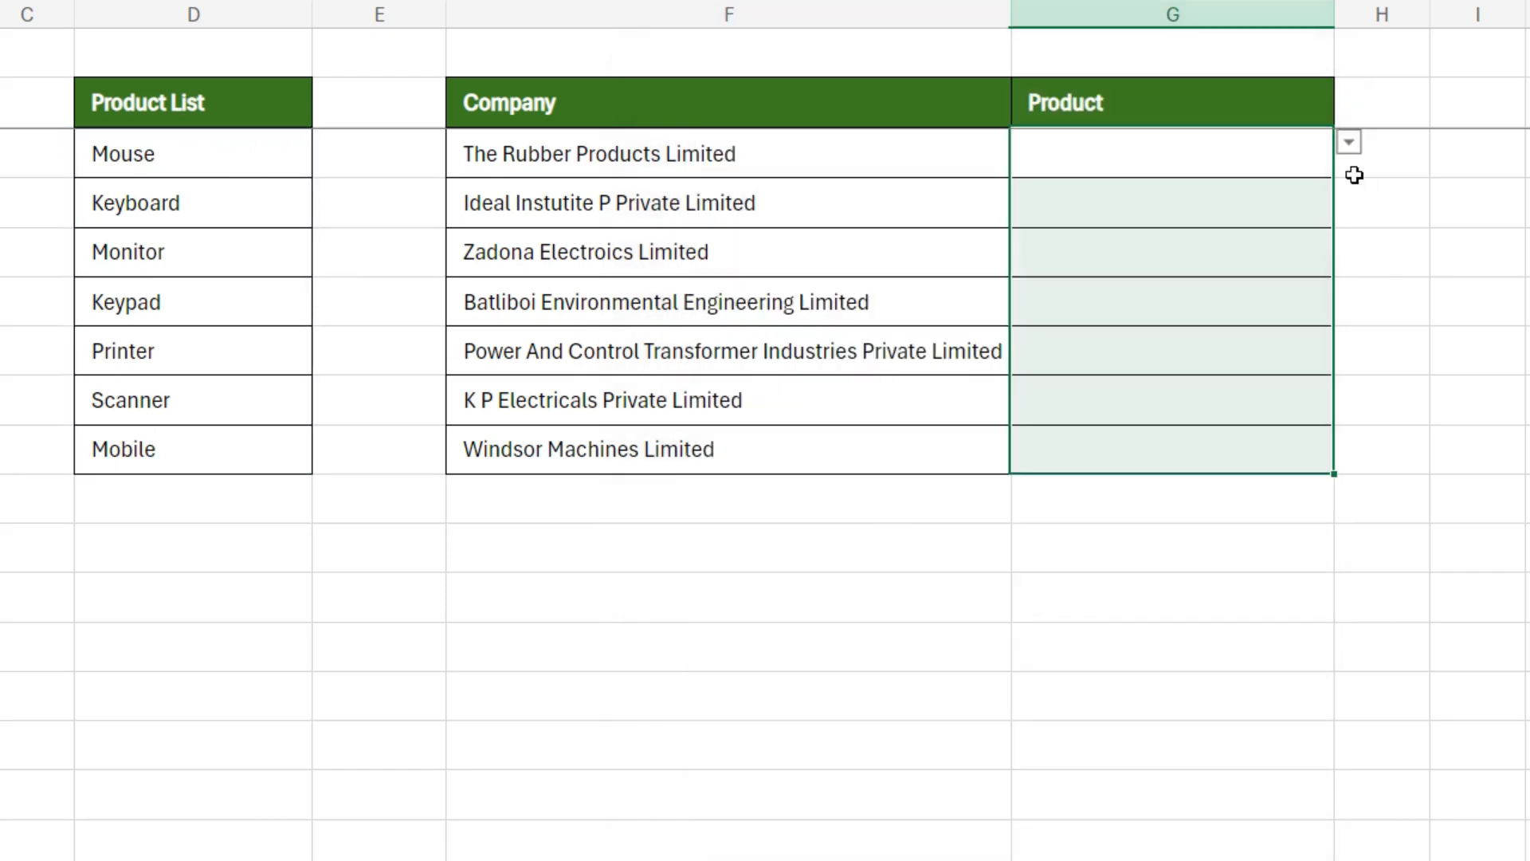
Step: Check the Product cells for dropdowns and view the choices offered in G3
{"action": "left_click", "coordinate": [1298, 207]}
{"action": "left_click", "coordinate": [1321, 251]}
{"action": "left_click", "coordinate": [1319, 157]}
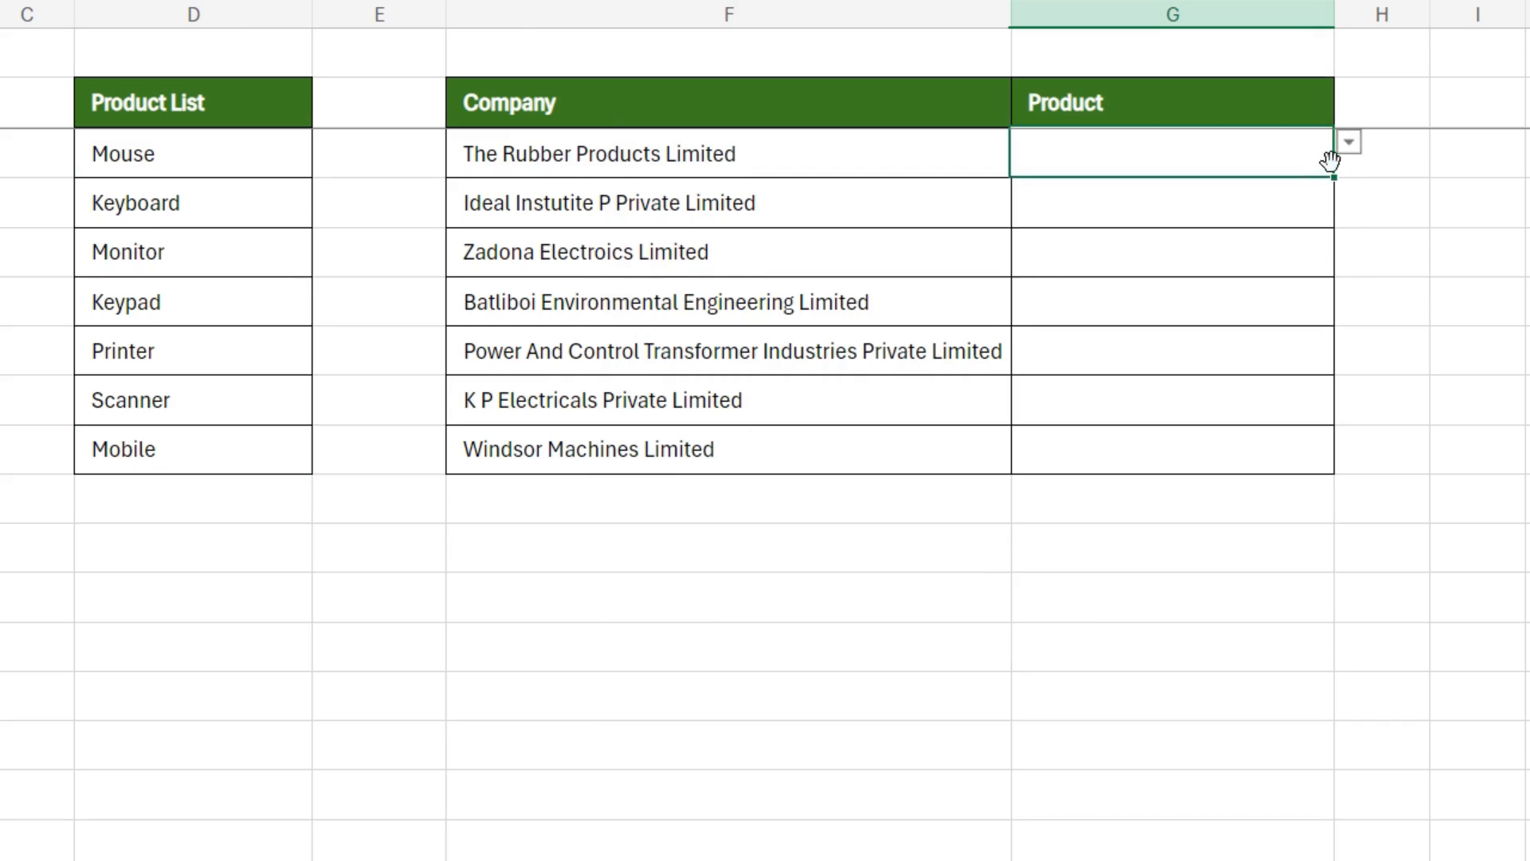
{"action": "left_click", "coordinate": [1351, 145]}
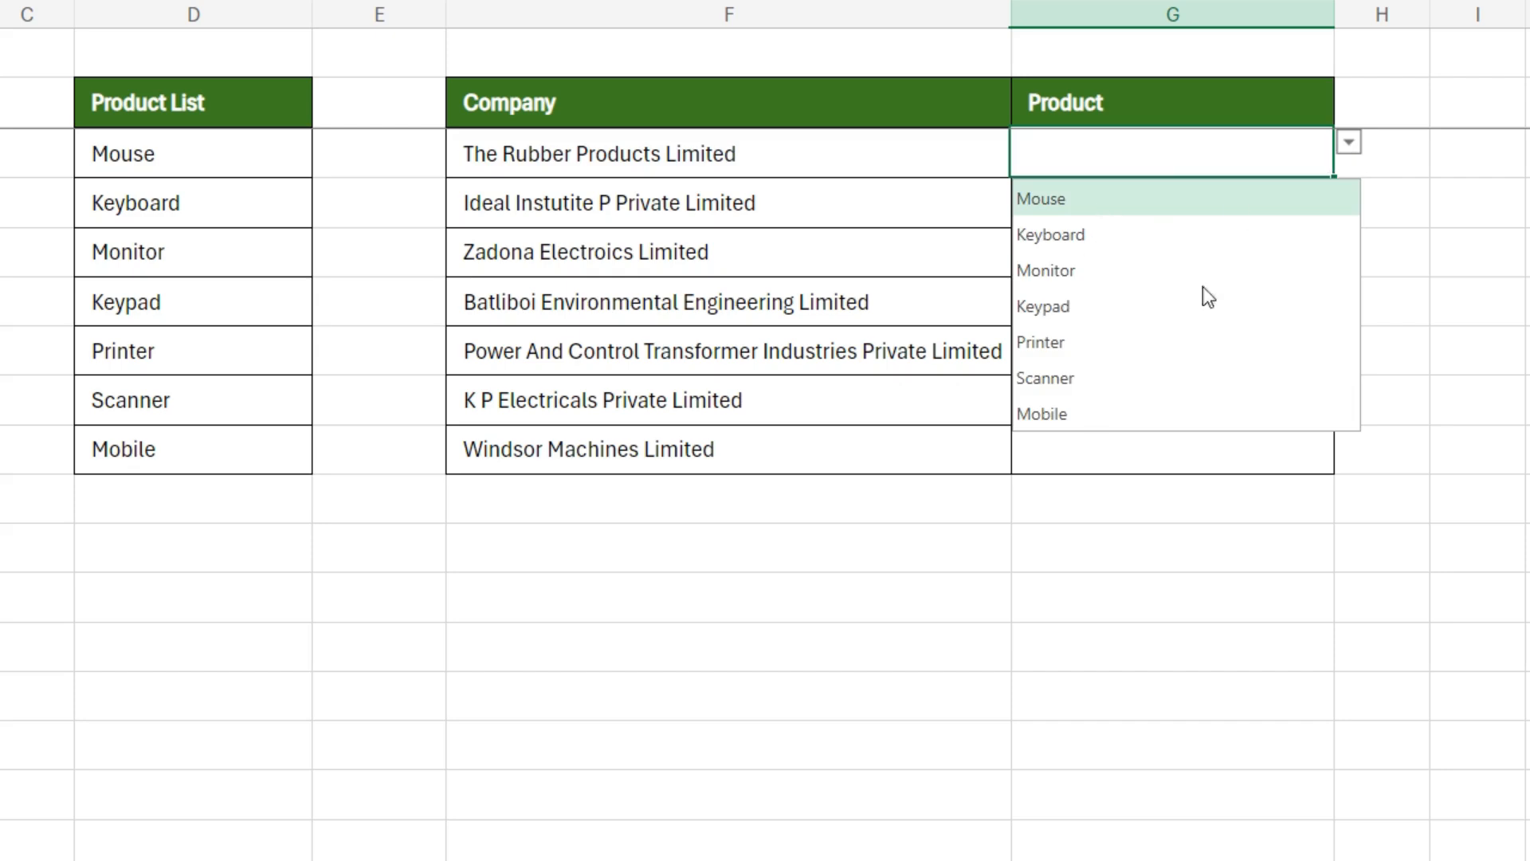
{"action": "left_click", "coordinate": [1504, 219]}
Step: Search the in-cell dropdowns by first letter to set G3 to Mobile and G4 to Keypad
{"action": "left_click", "coordinate": [1126, 149]}
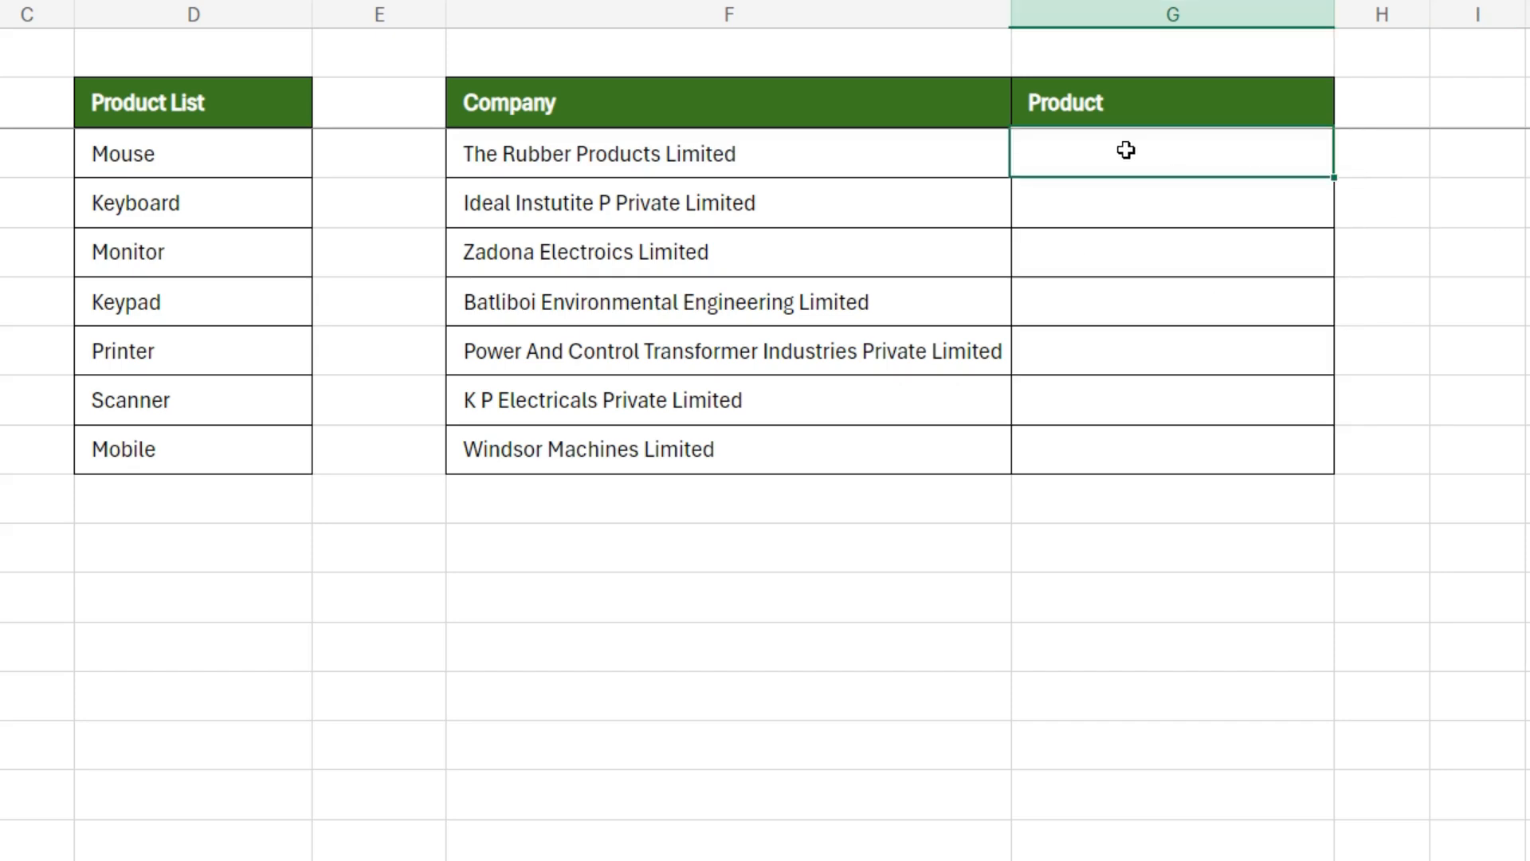
{"action": "type", "text": "m"}
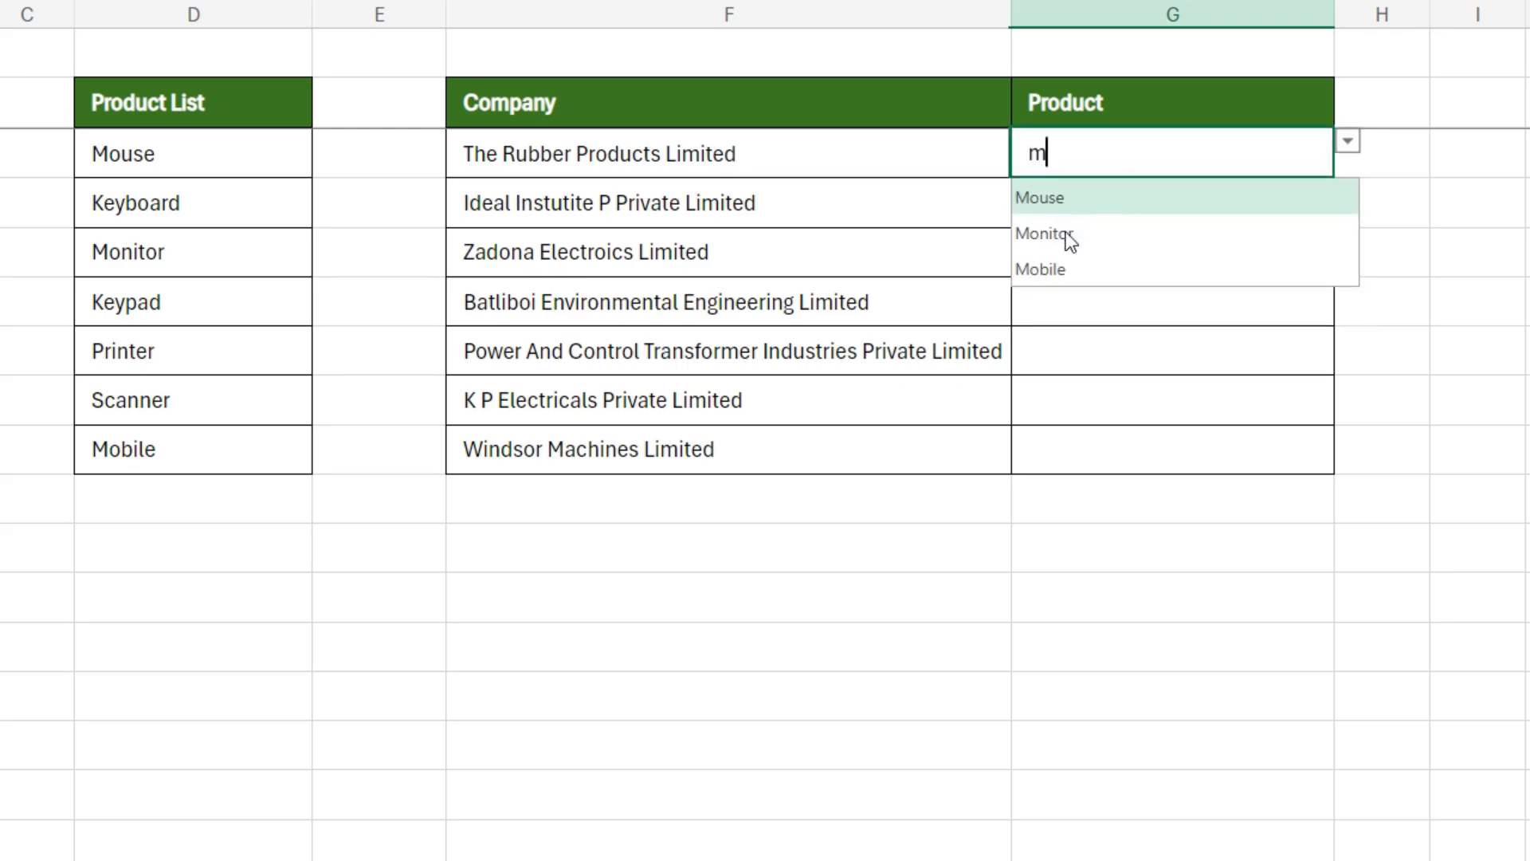
{"action": "left_click", "coordinate": [1057, 266]}
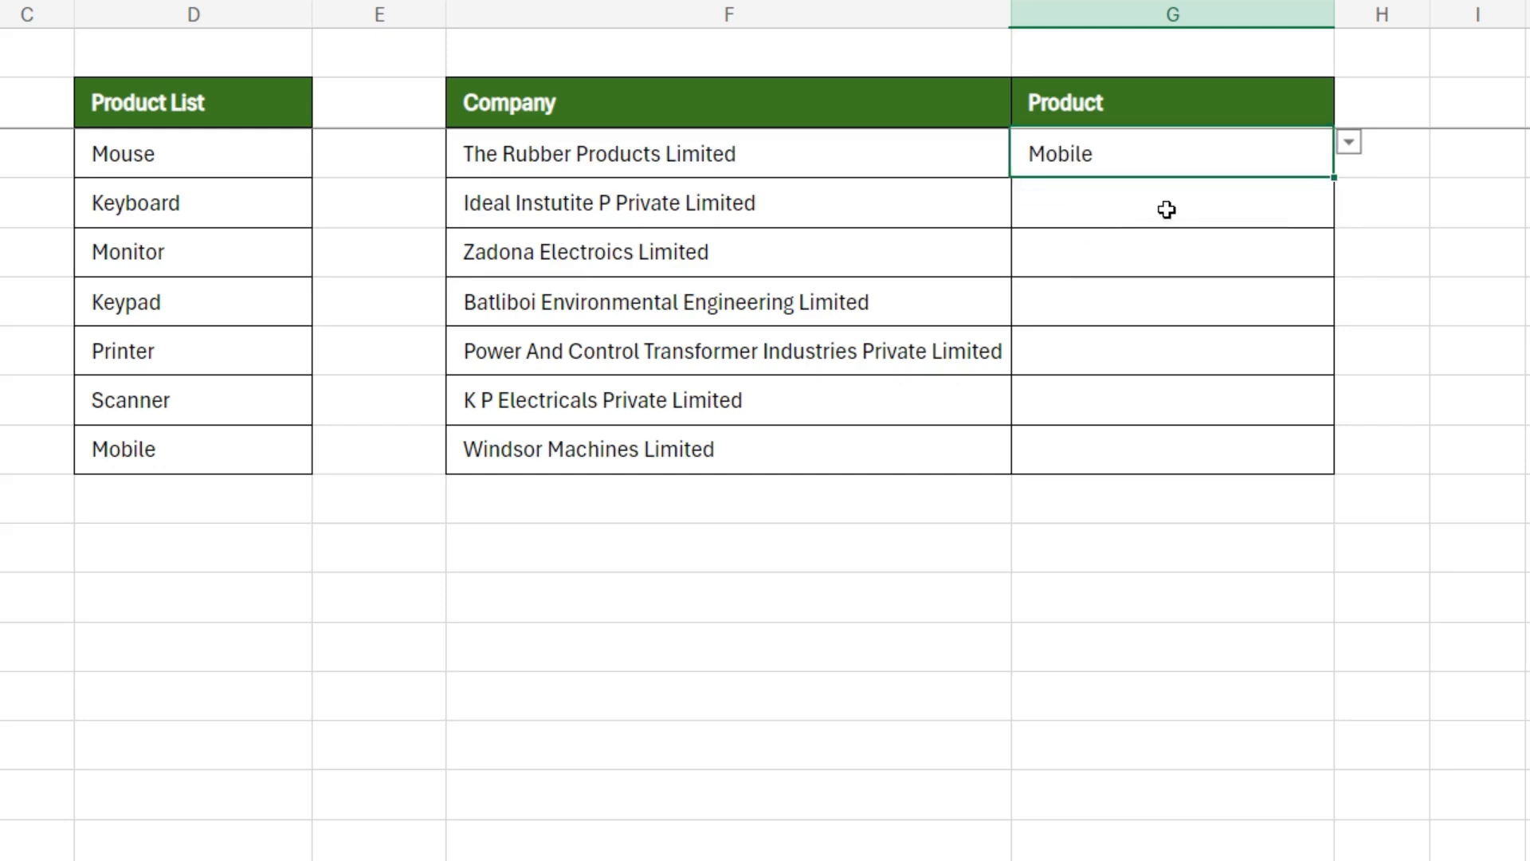
{"action": "left_click", "coordinate": [1112, 209]}
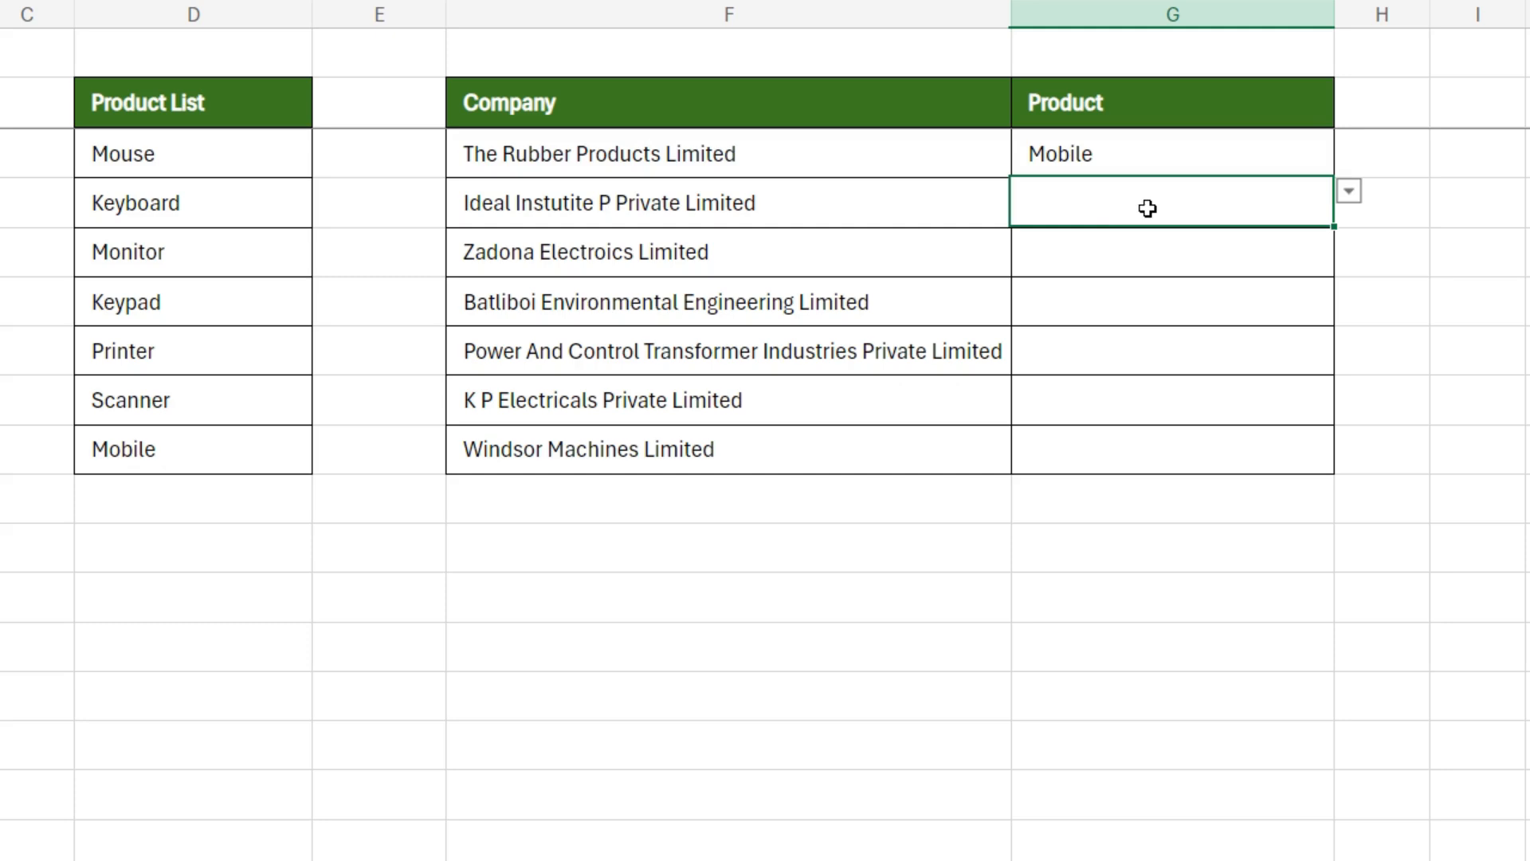
{"action": "type", "text": "k"}
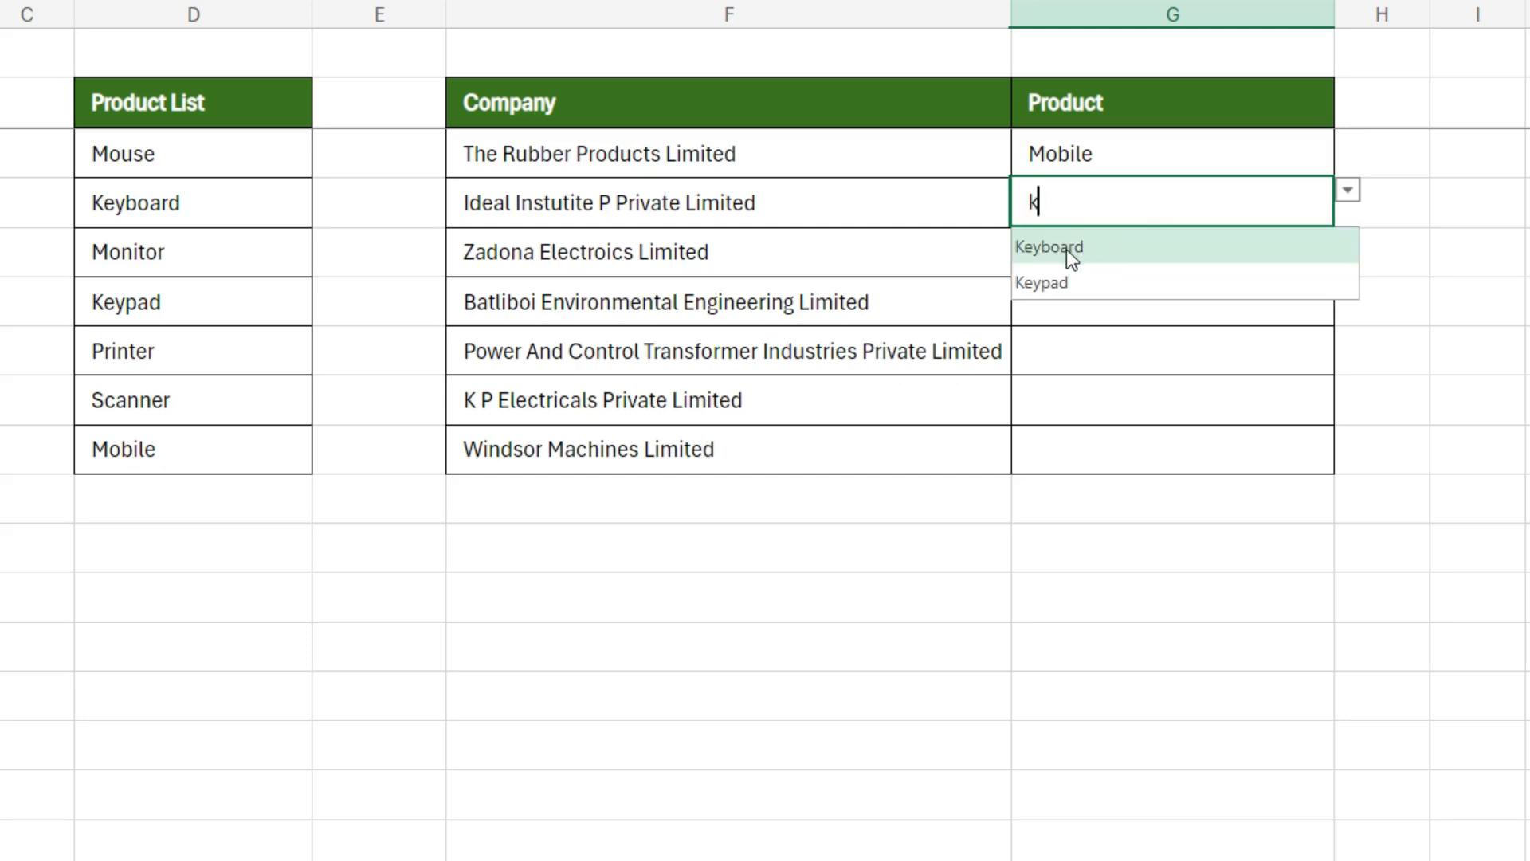
{"action": "left_click", "coordinate": [1059, 283]}
Step: Search the dropdown in G5 for "m" and set the product for Zadona Electroics Limited to Monitor
{"action": "left_click", "coordinate": [1086, 256]}
{"action": "type", "text": "m"}
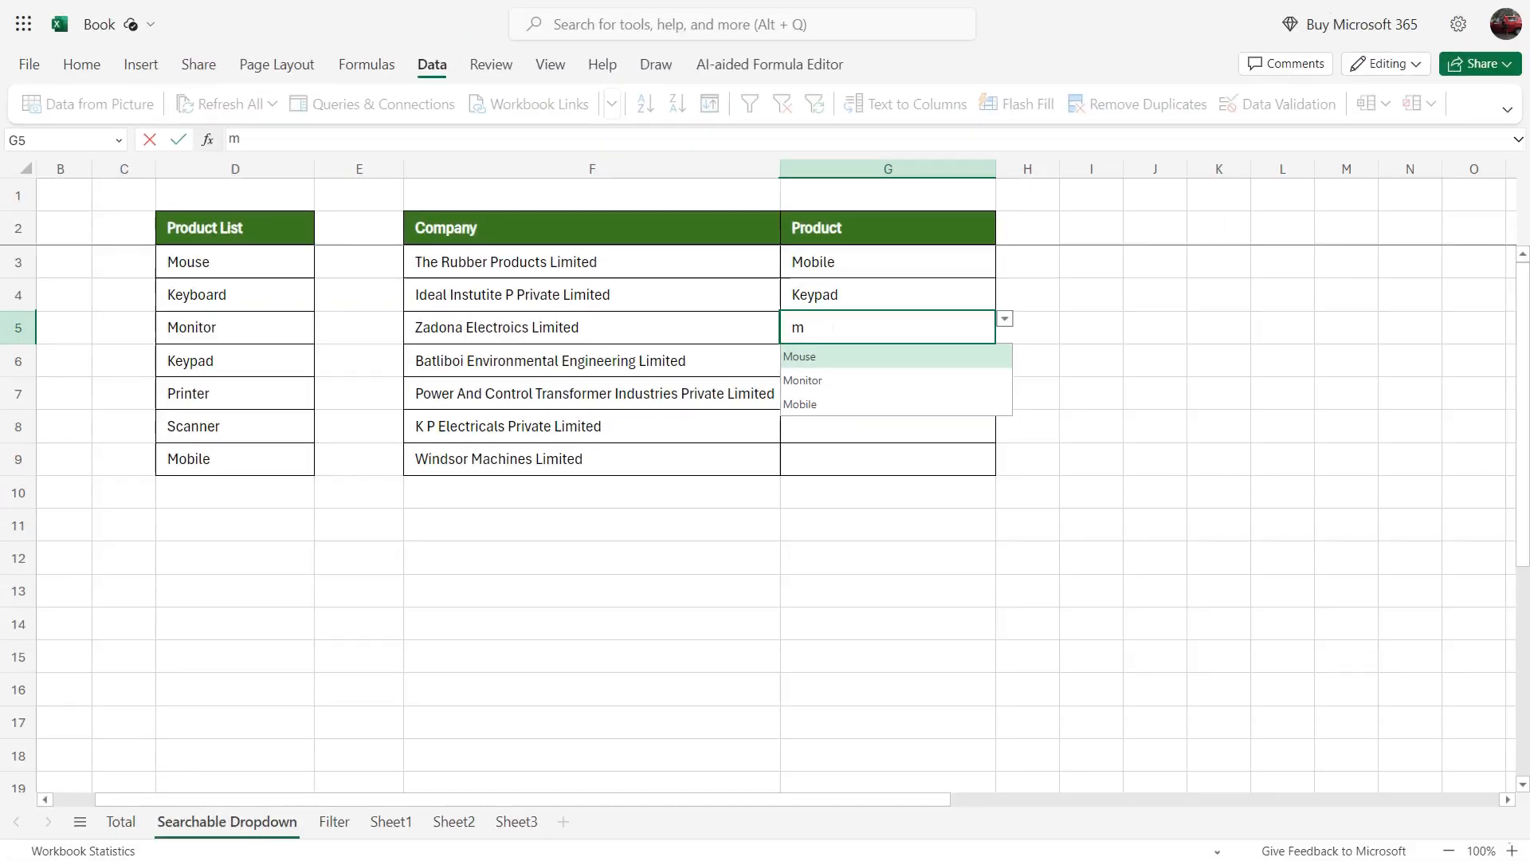
{"action": "left_click", "coordinate": [829, 383]}
{"action": "left_click", "coordinate": [841, 504]}
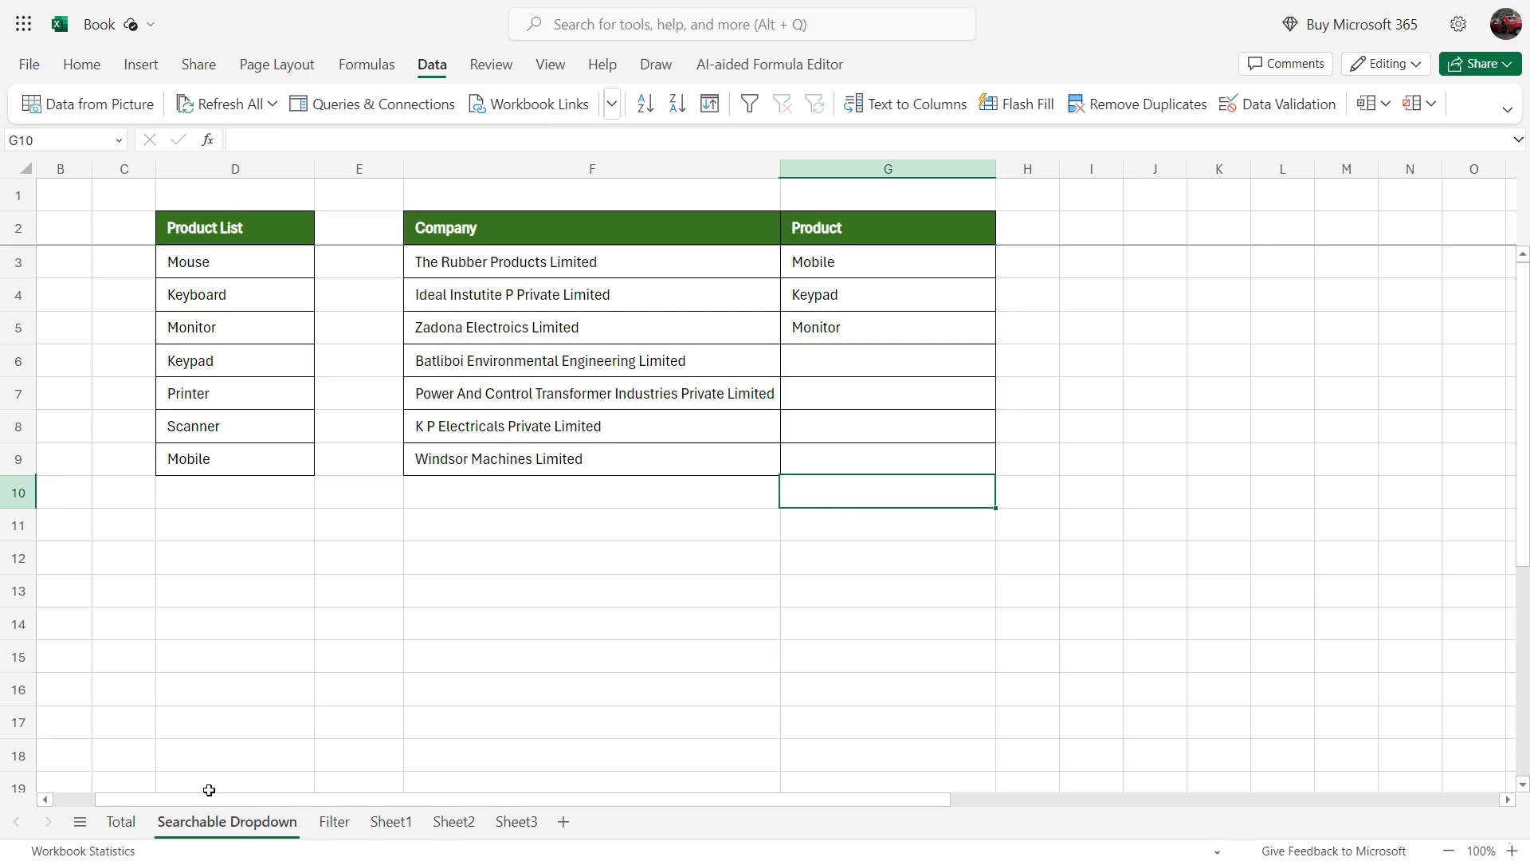
Step: Return to the Total sheet and examine the monthly table, the Company2 total cells and the blank column beside Mar
{"action": "left_click", "coordinate": [121, 822]}
{"action": "left_click", "coordinate": [945, 389]}
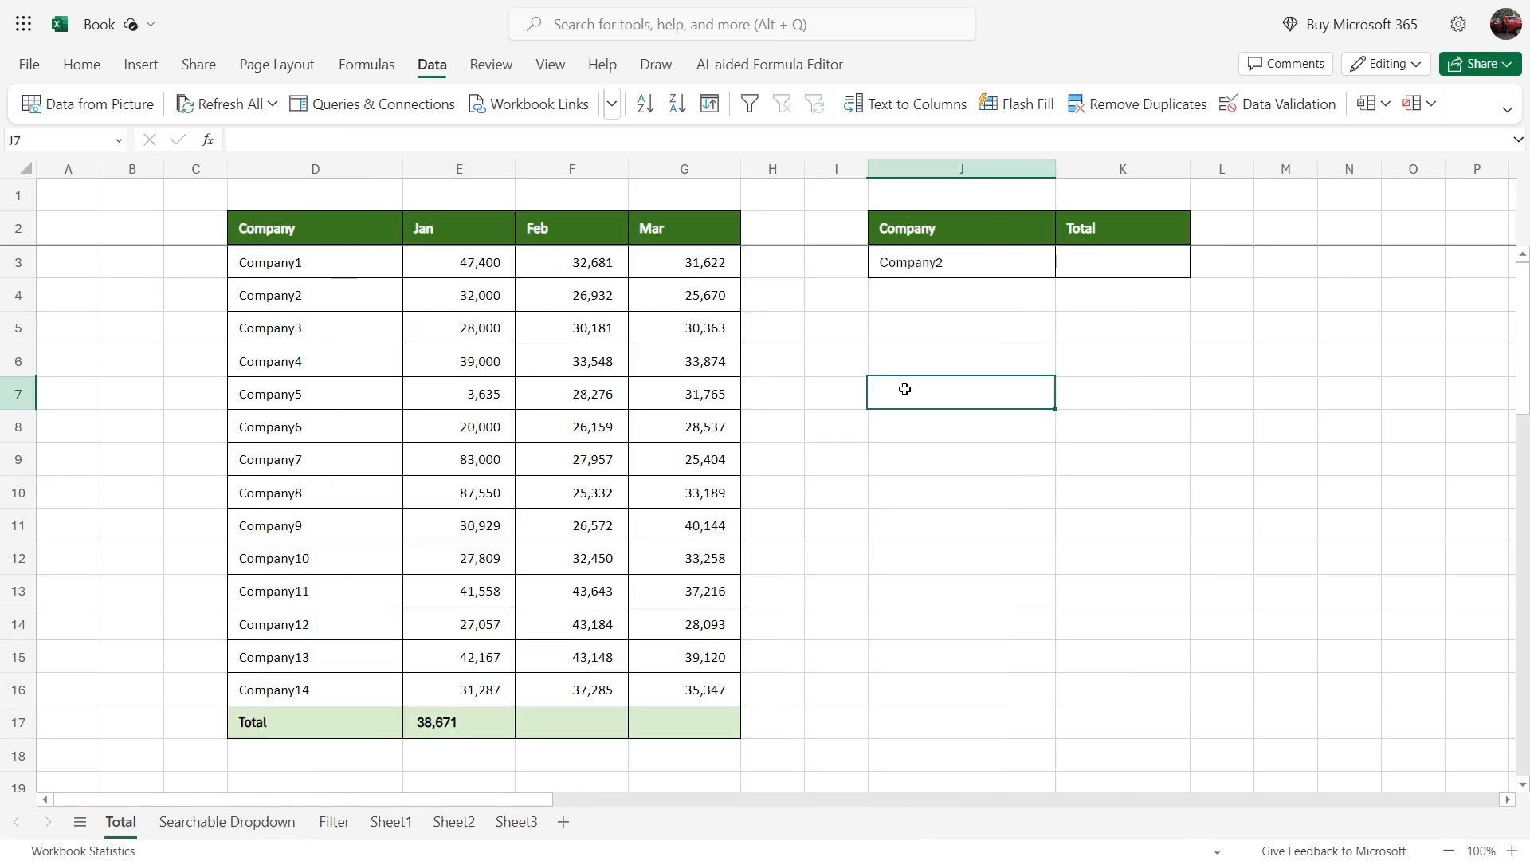
{"action": "left_click_drag", "start_coordinate": [352, 232], "coordinate": [673, 705]}
{"action": "left_click_drag", "start_coordinate": [573, 707], "coordinate": [574, 725]}
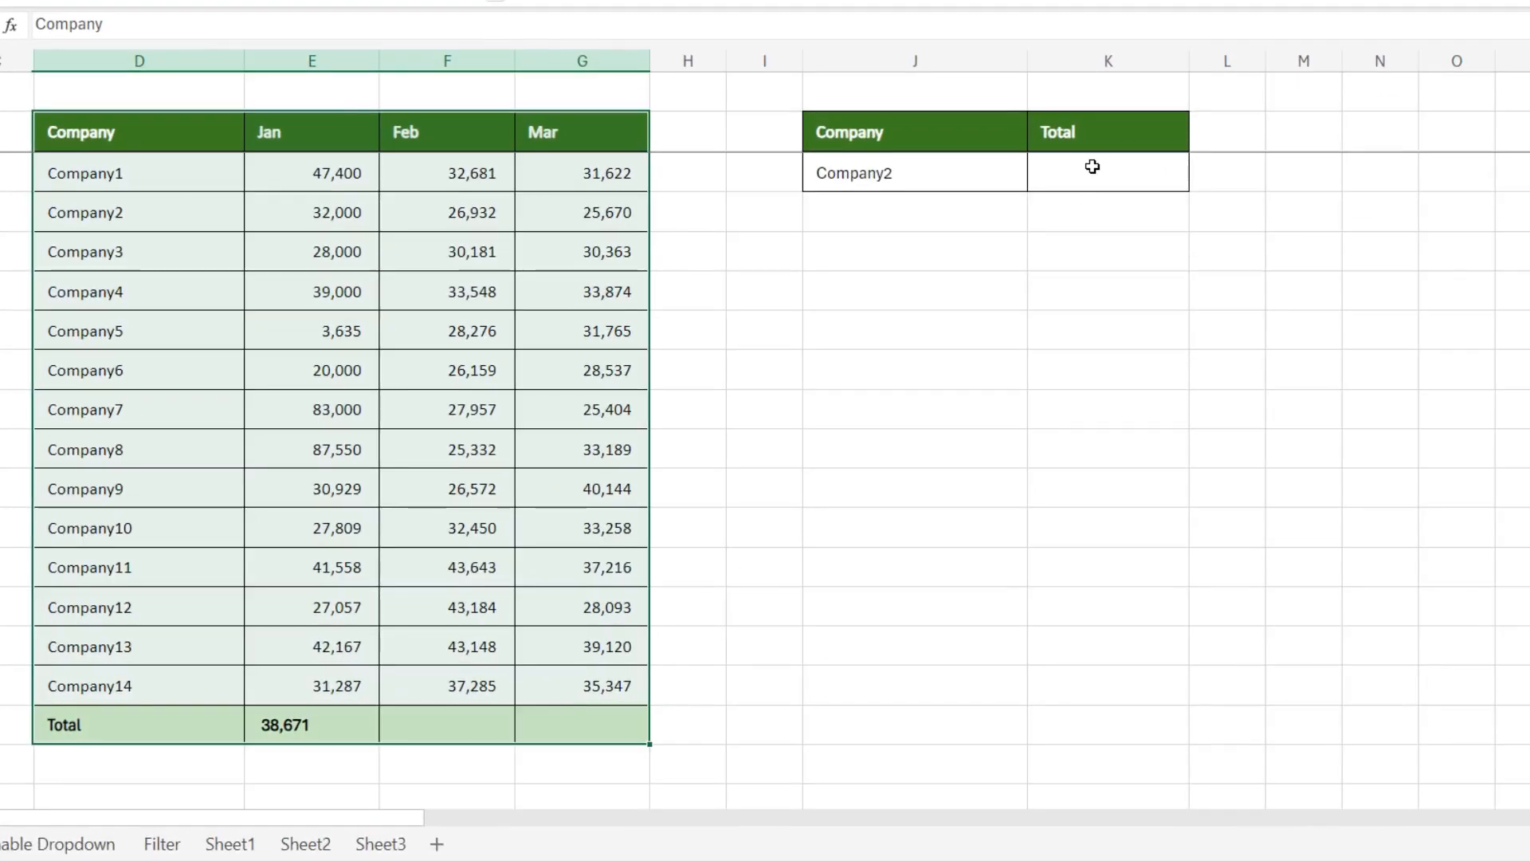
{"action": "left_click", "coordinate": [1092, 166]}
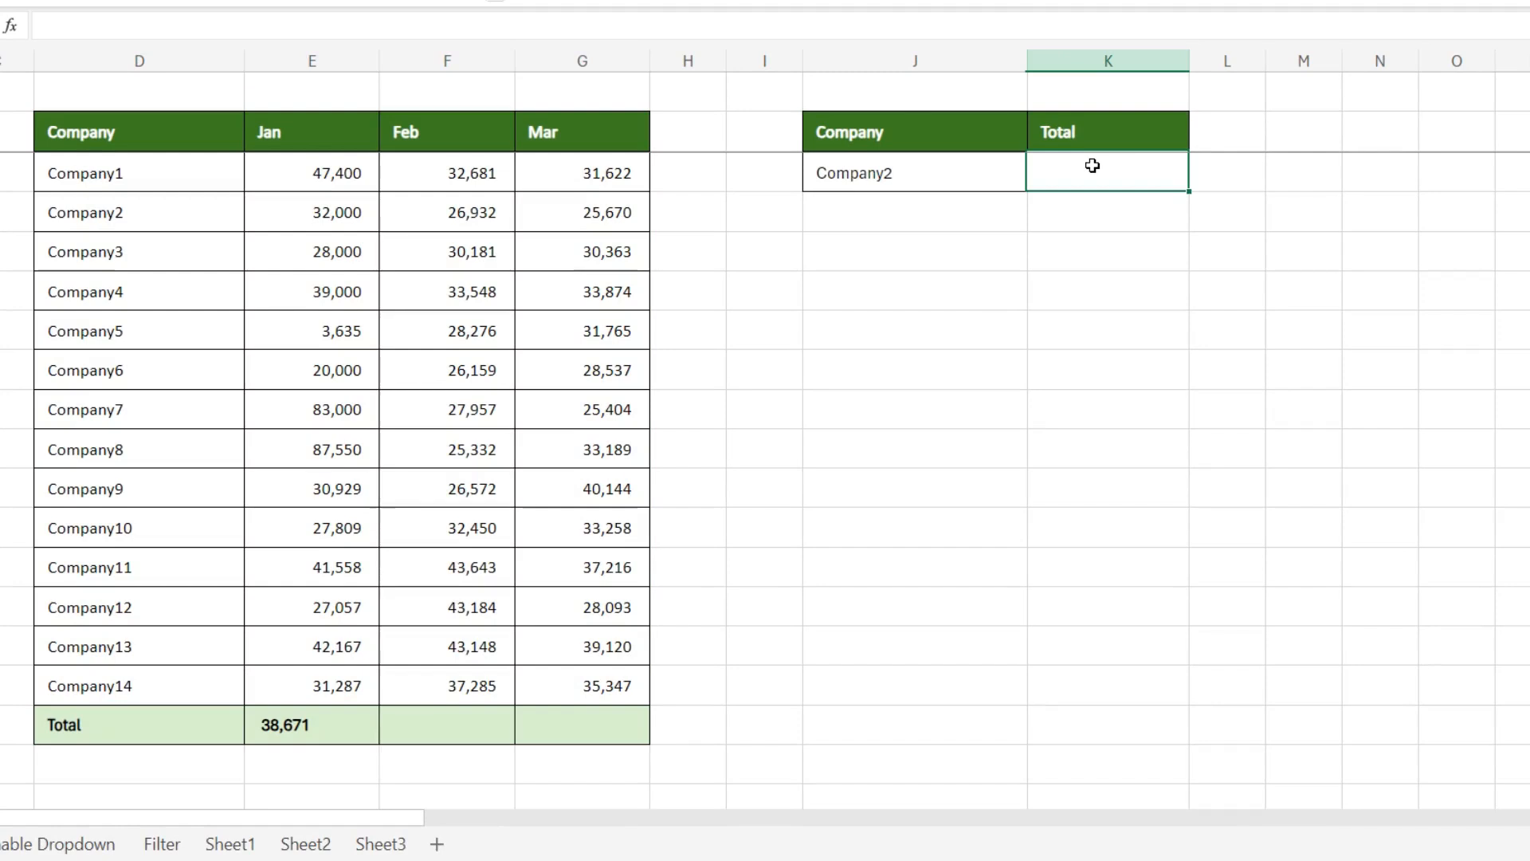
{"action": "left_click", "coordinate": [918, 172]}
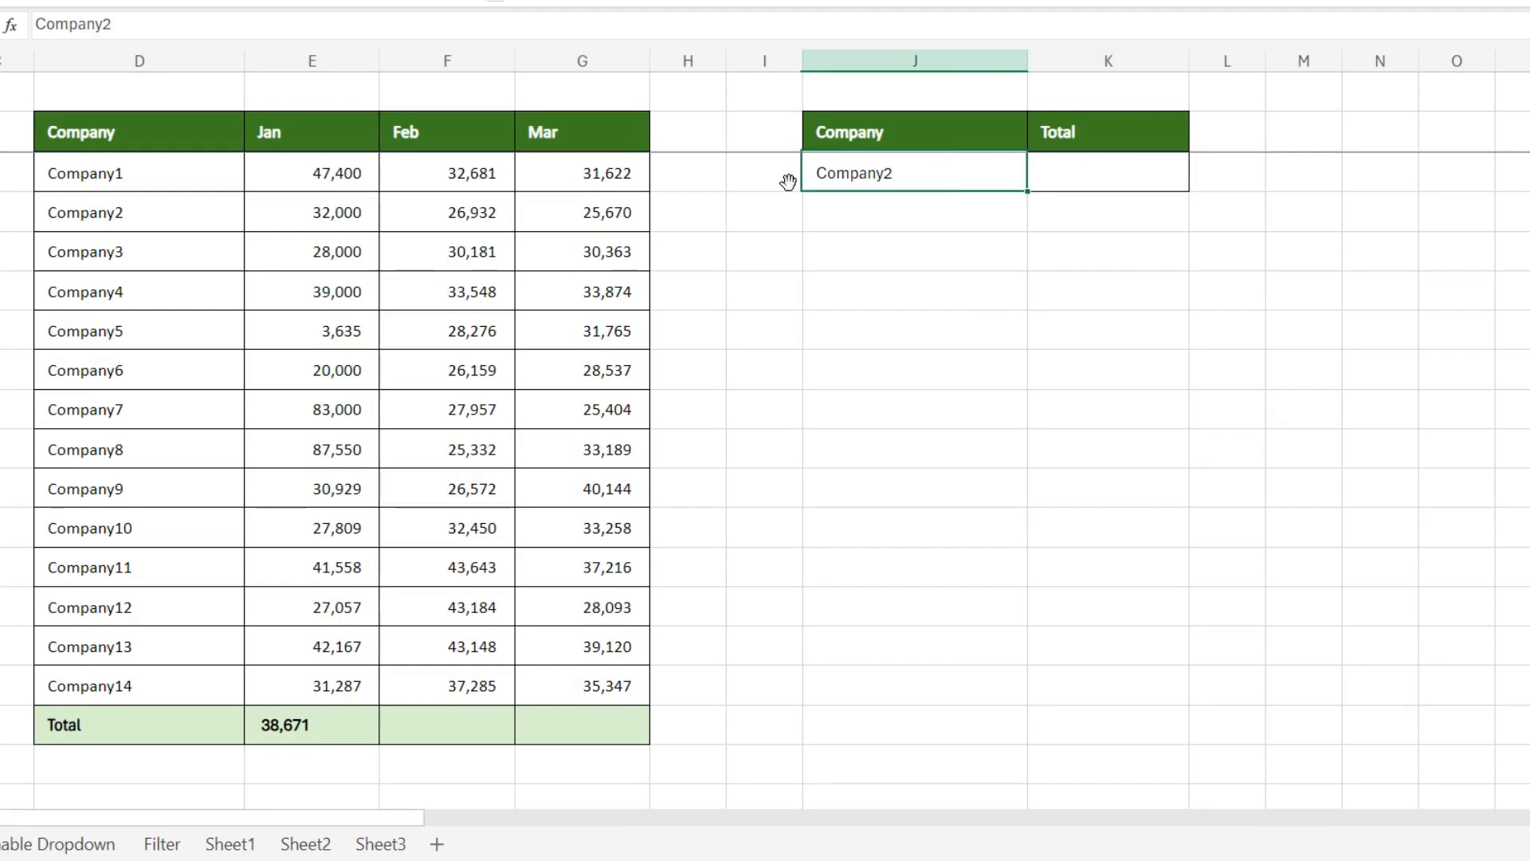
{"action": "left_click", "coordinate": [677, 179]}
{"action": "left_click_drag", "start_coordinate": [677, 180], "coordinate": [669, 683]}
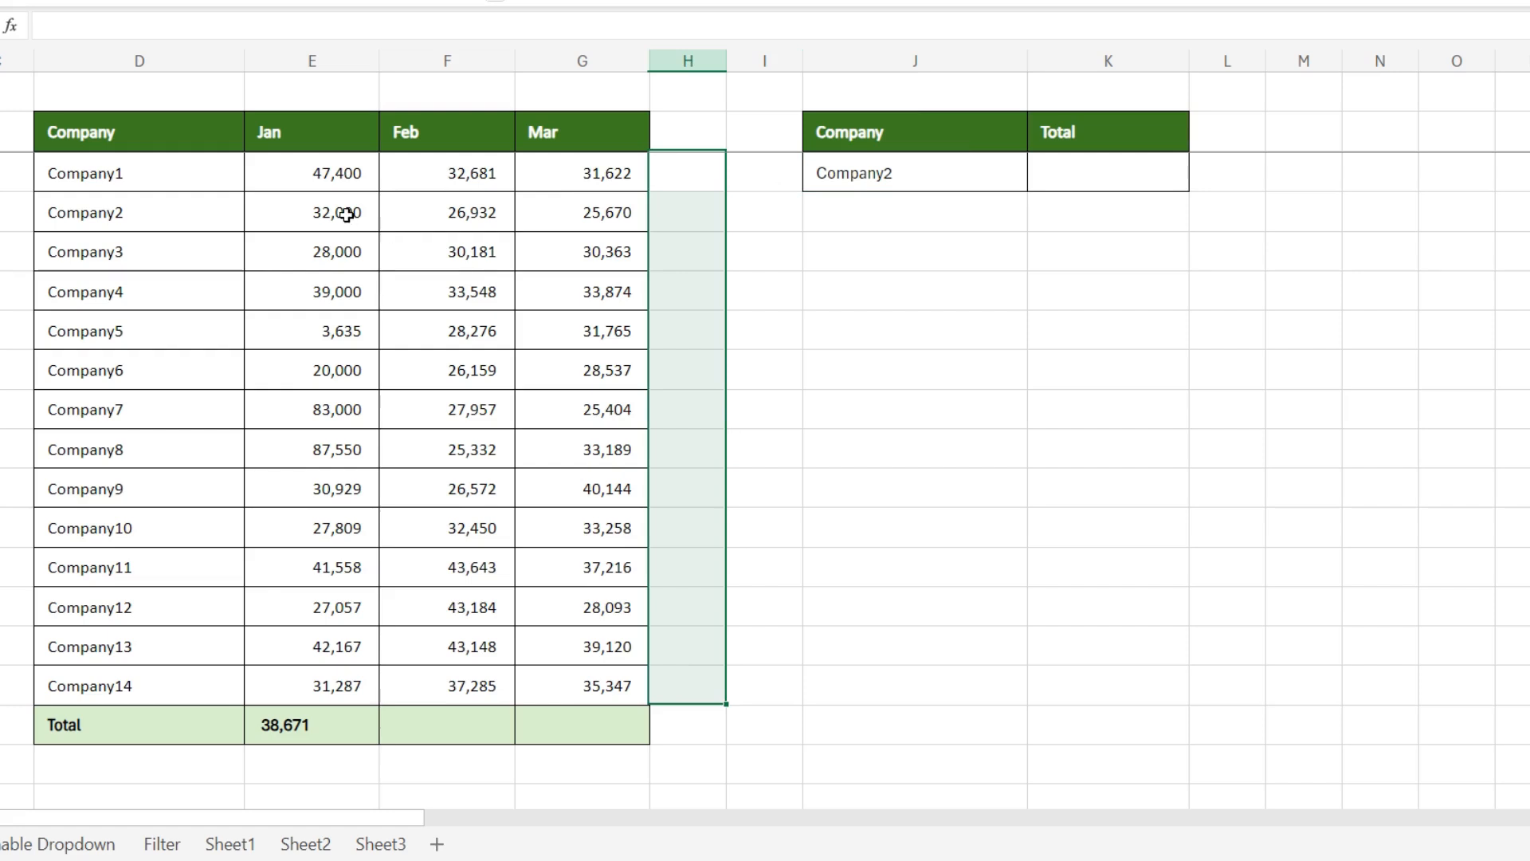
{"action": "left_click", "coordinate": [679, 212]}
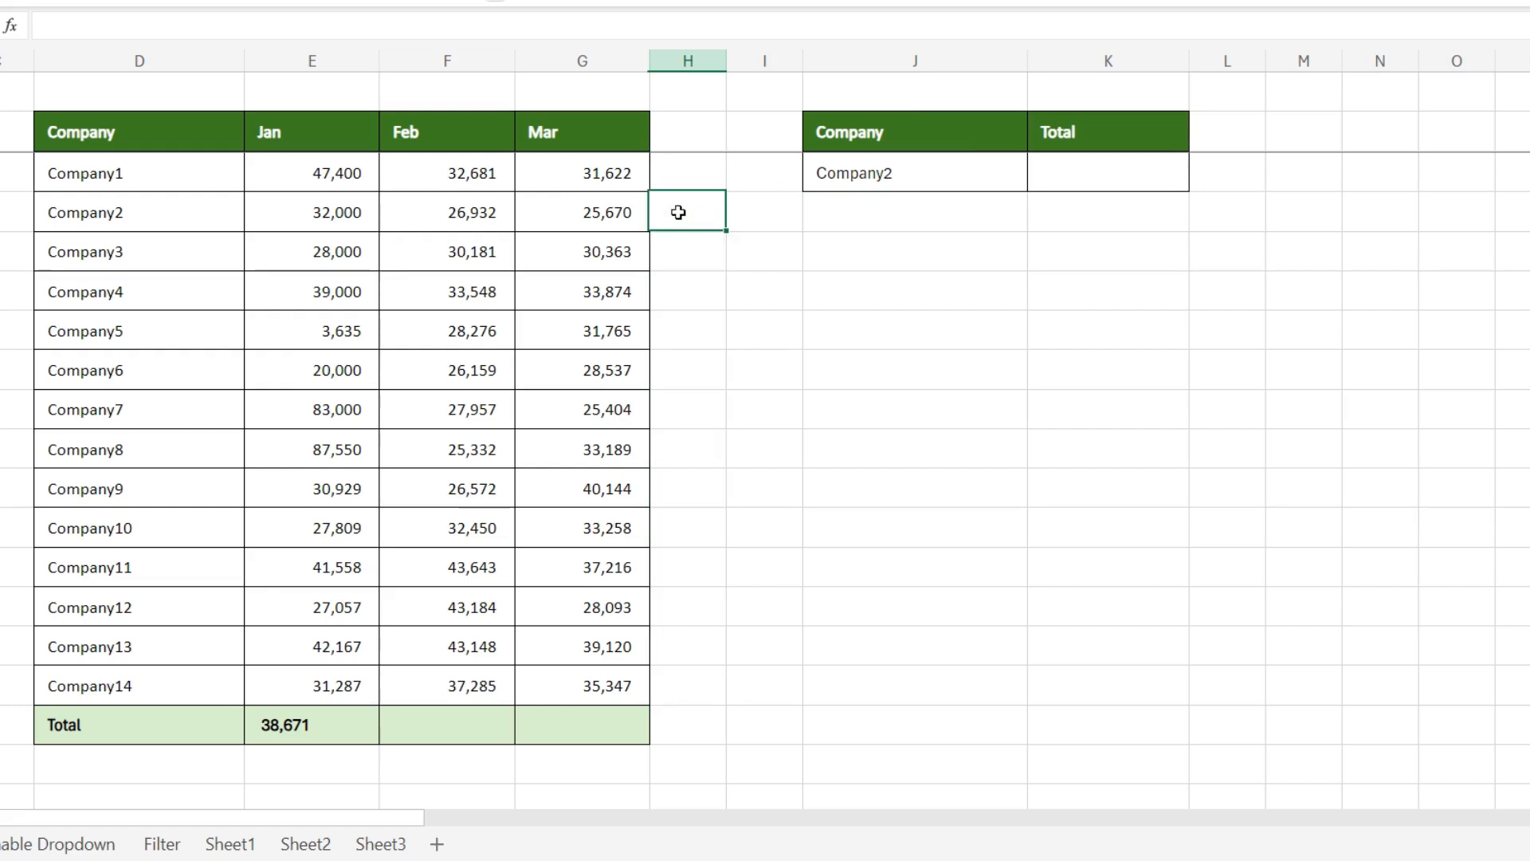
Step: Enter the formula =E4+F4+G4 in H4 to add up Company2's Jan, Feb and Mar amounts
{"action": "type", "text": "="}
{"action": "left_click", "coordinate": [277, 203]}
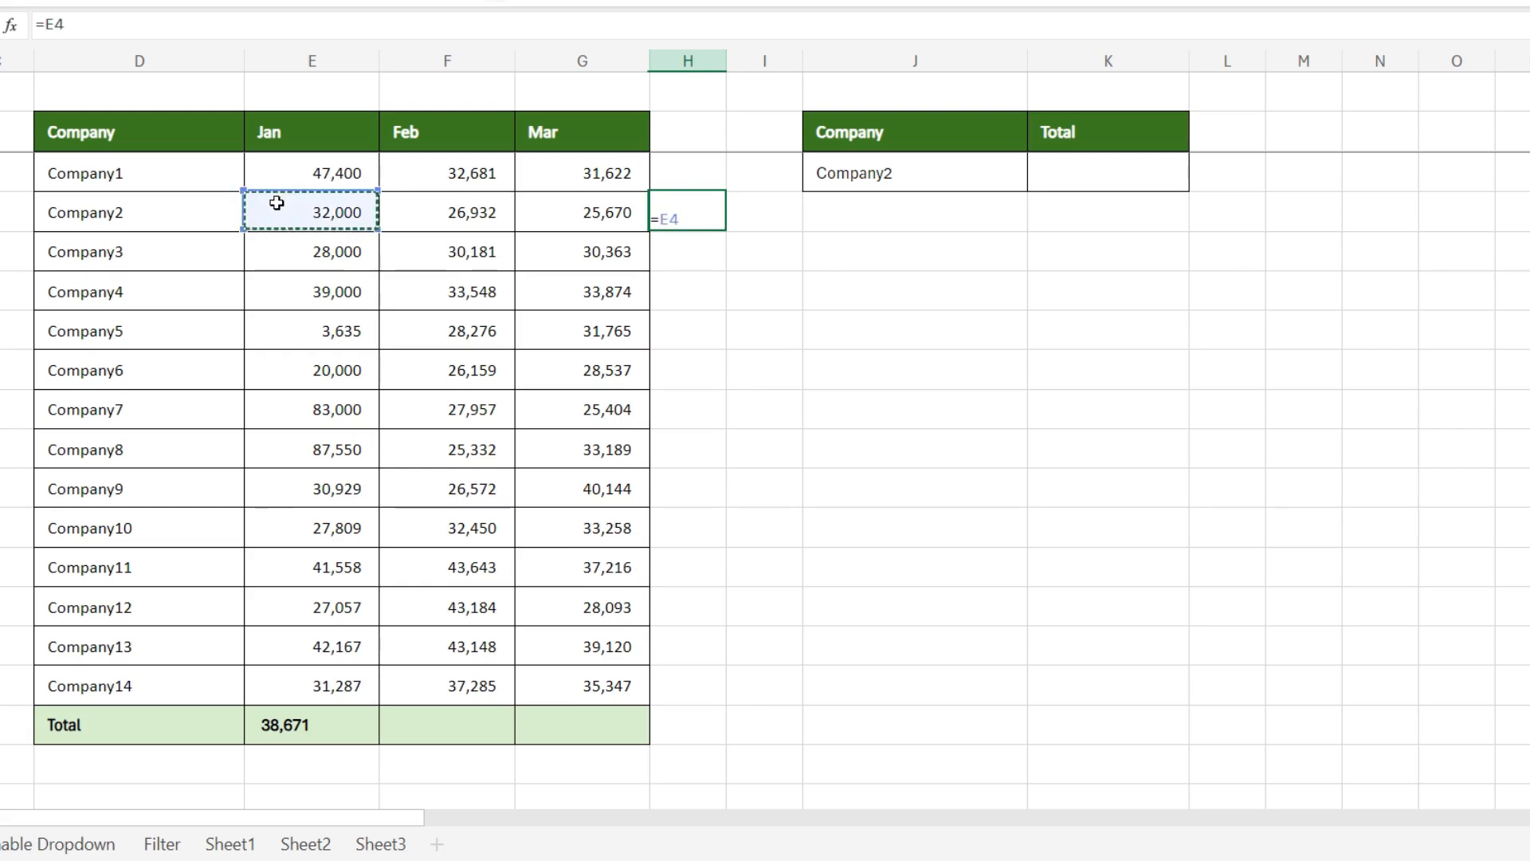
{"action": "type", "text": "+"}
{"action": "left_click", "coordinate": [424, 212]}
{"action": "type", "text": "+"}
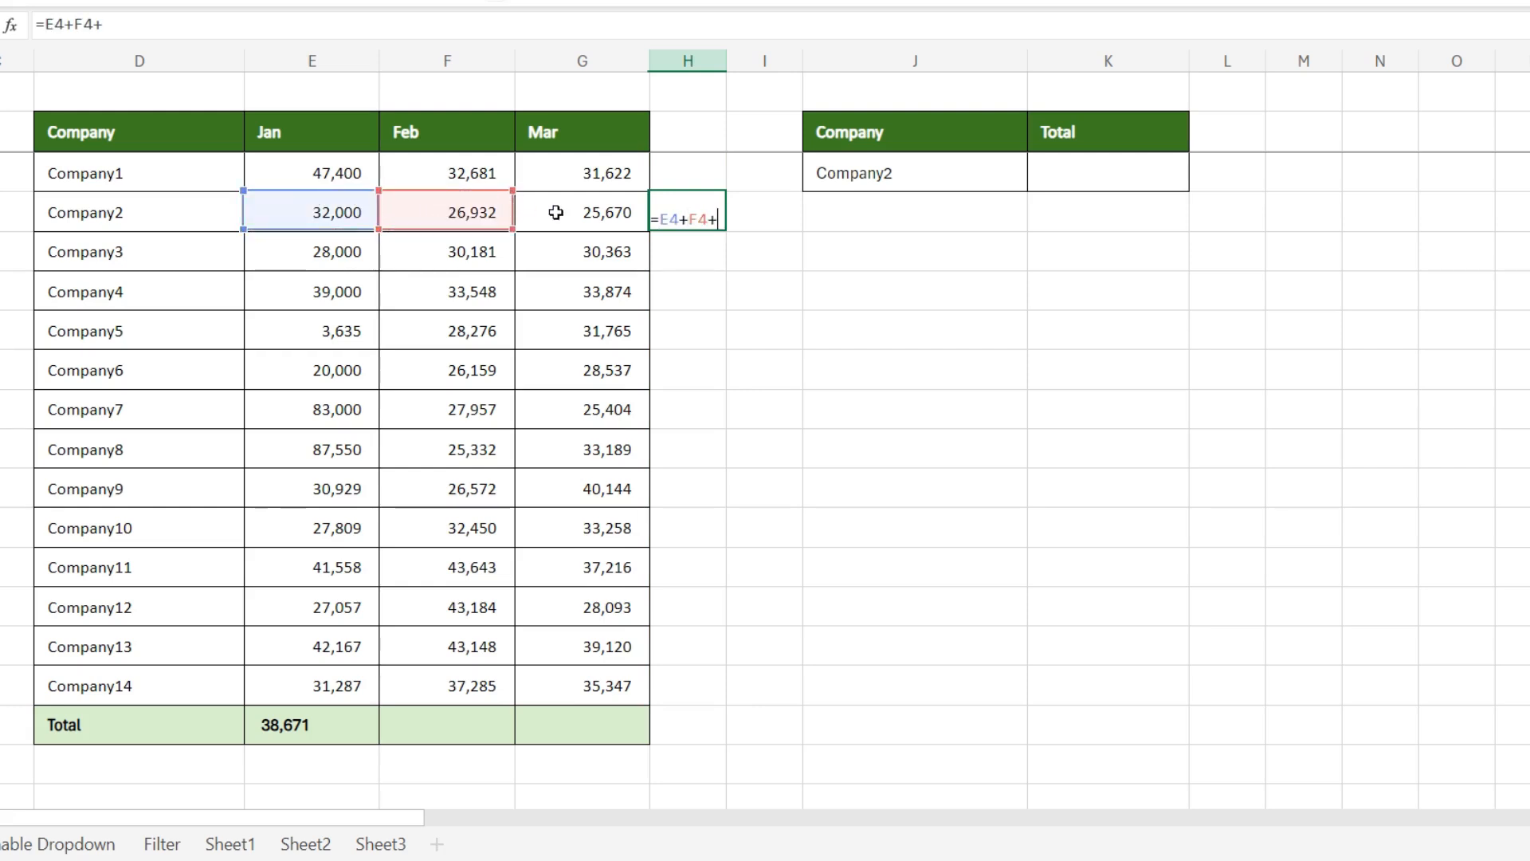
{"action": "left_click", "coordinate": [557, 211]}
{"action": "key", "text": "Return"}
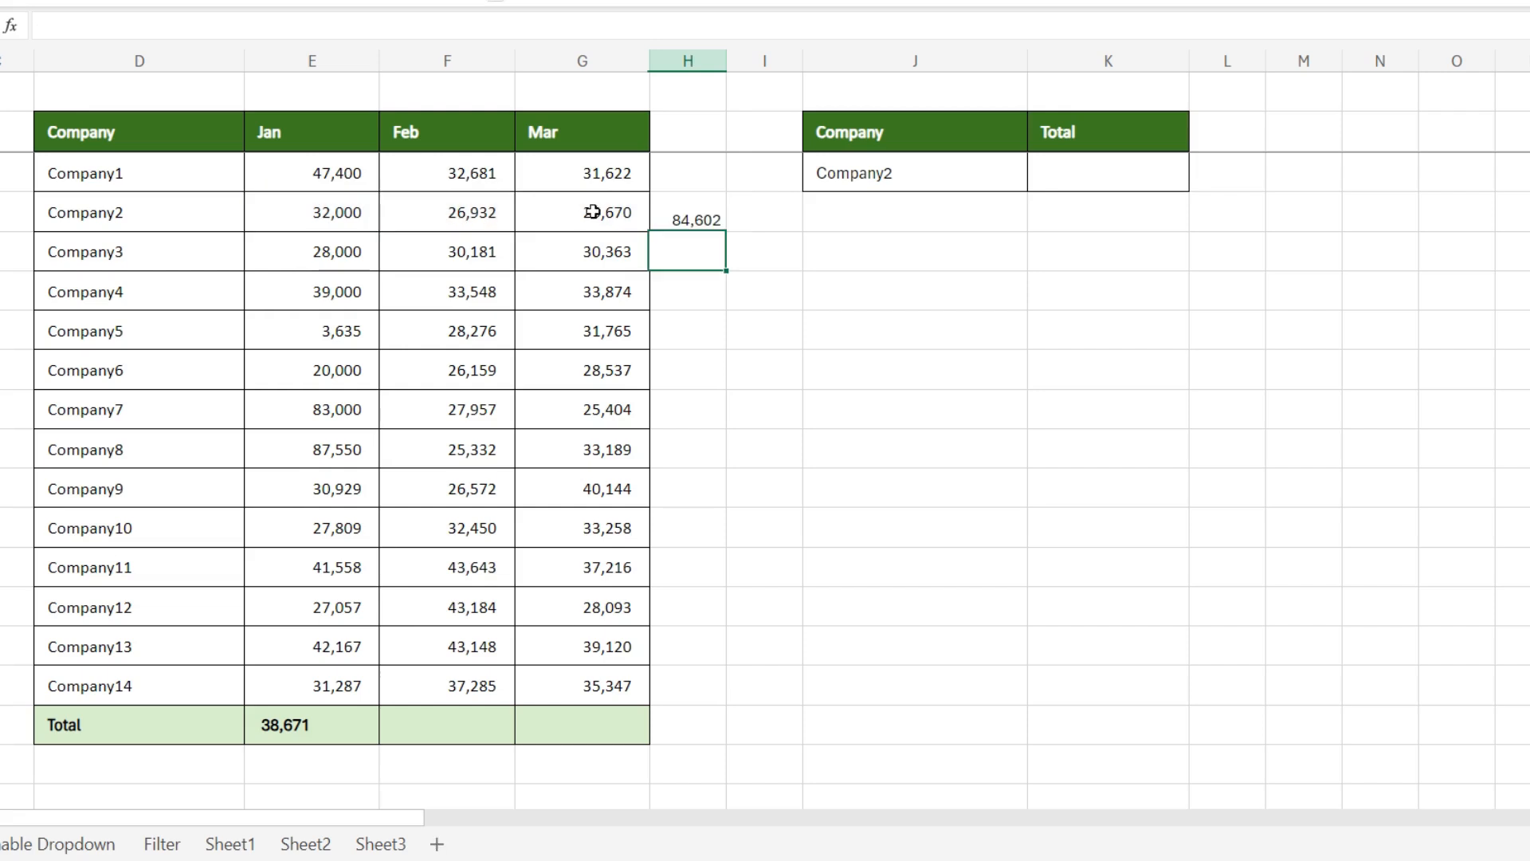
Step: Begin a LOOKUP formula in K3 with J3 as the lookup value and D3:D16 as the lookup vector
{"action": "left_click", "coordinate": [960, 267]}
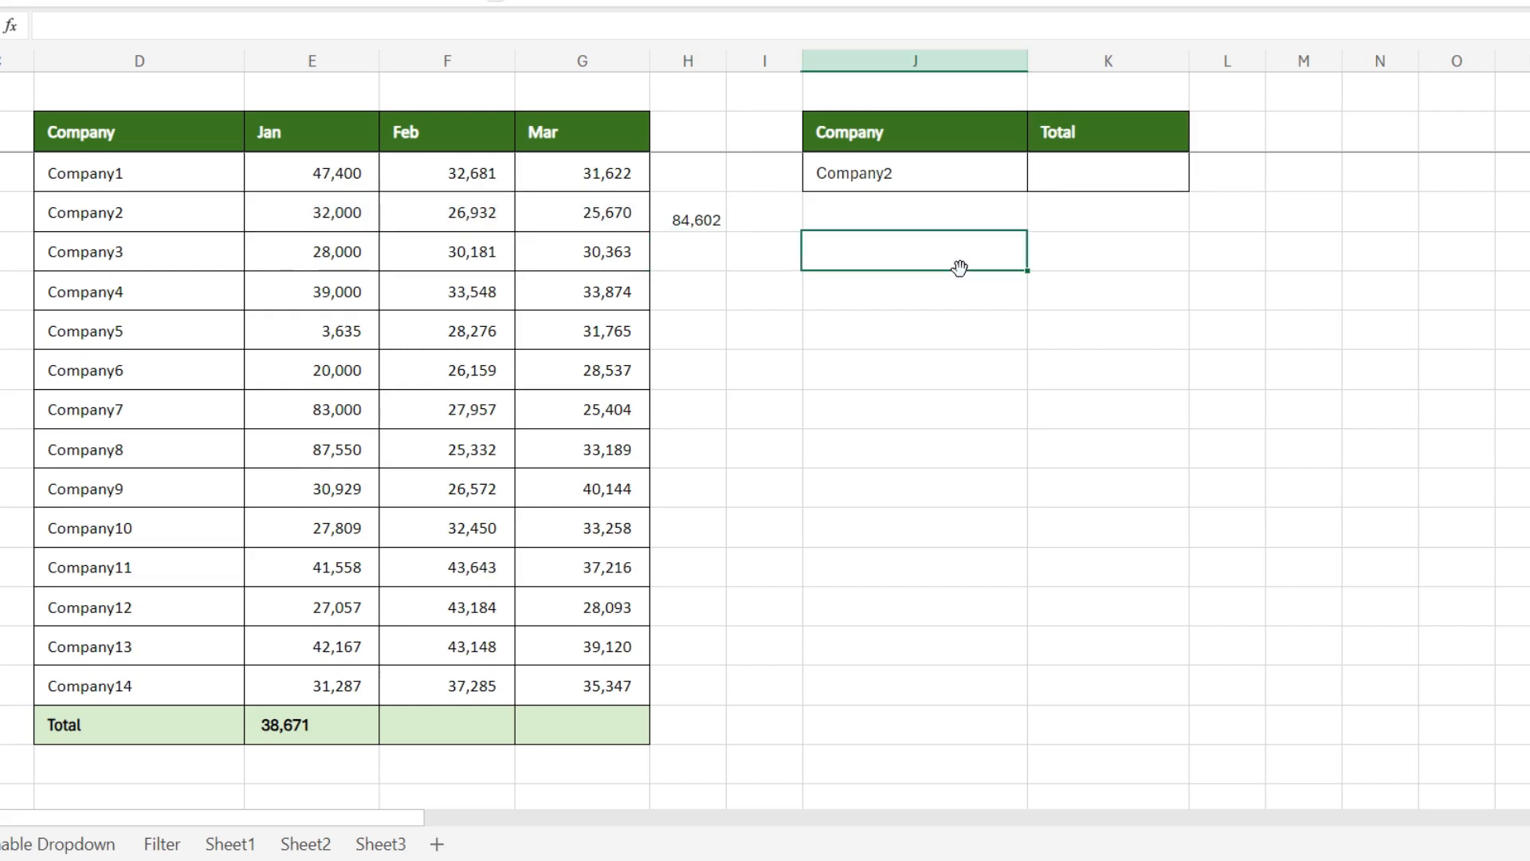
{"action": "left_click", "coordinate": [908, 170]}
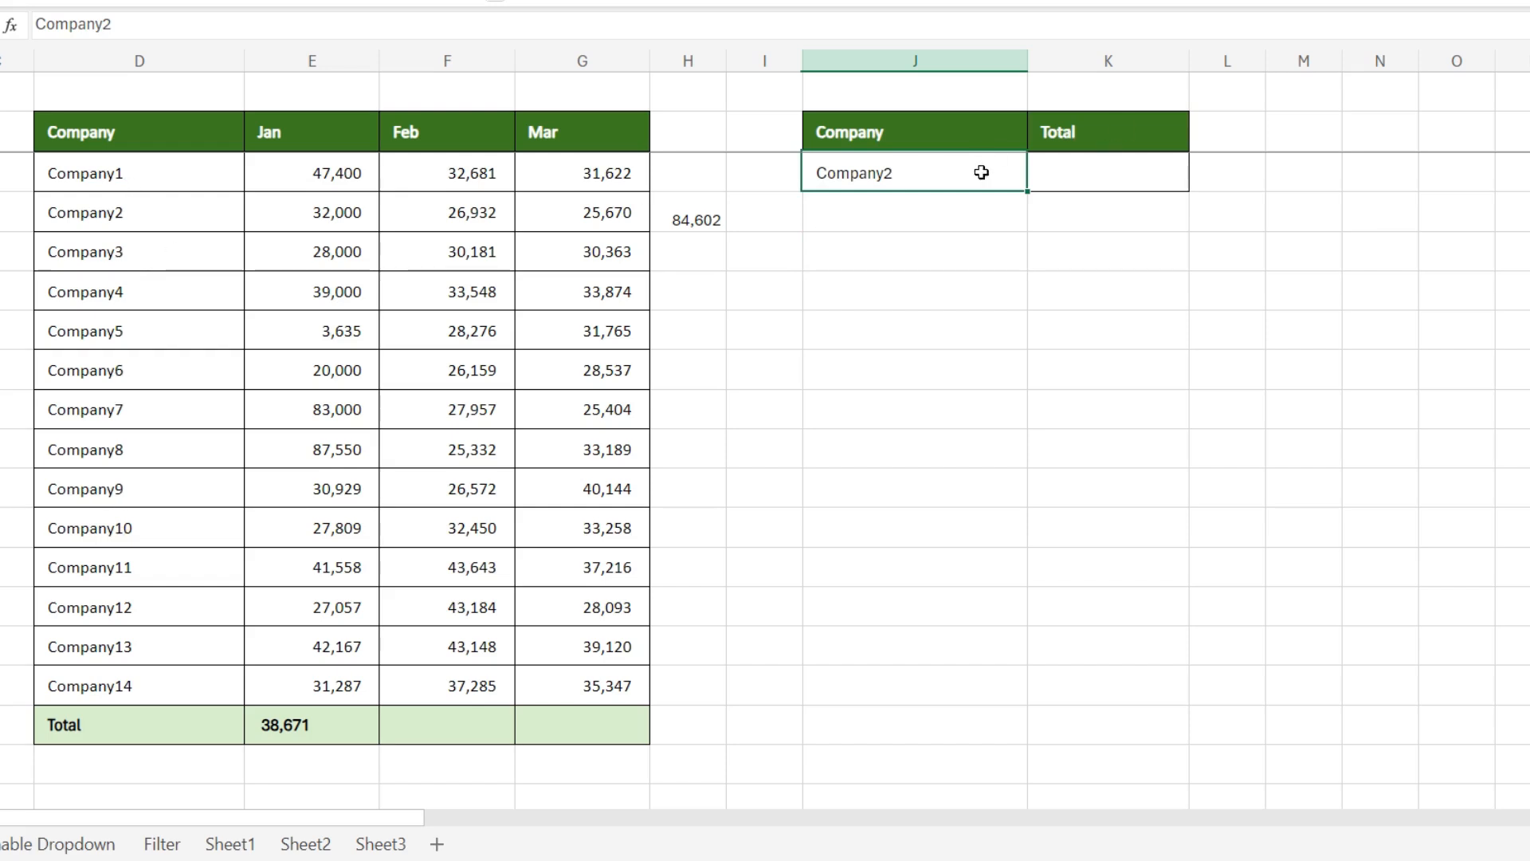
{"action": "left_click", "coordinate": [1070, 172]}
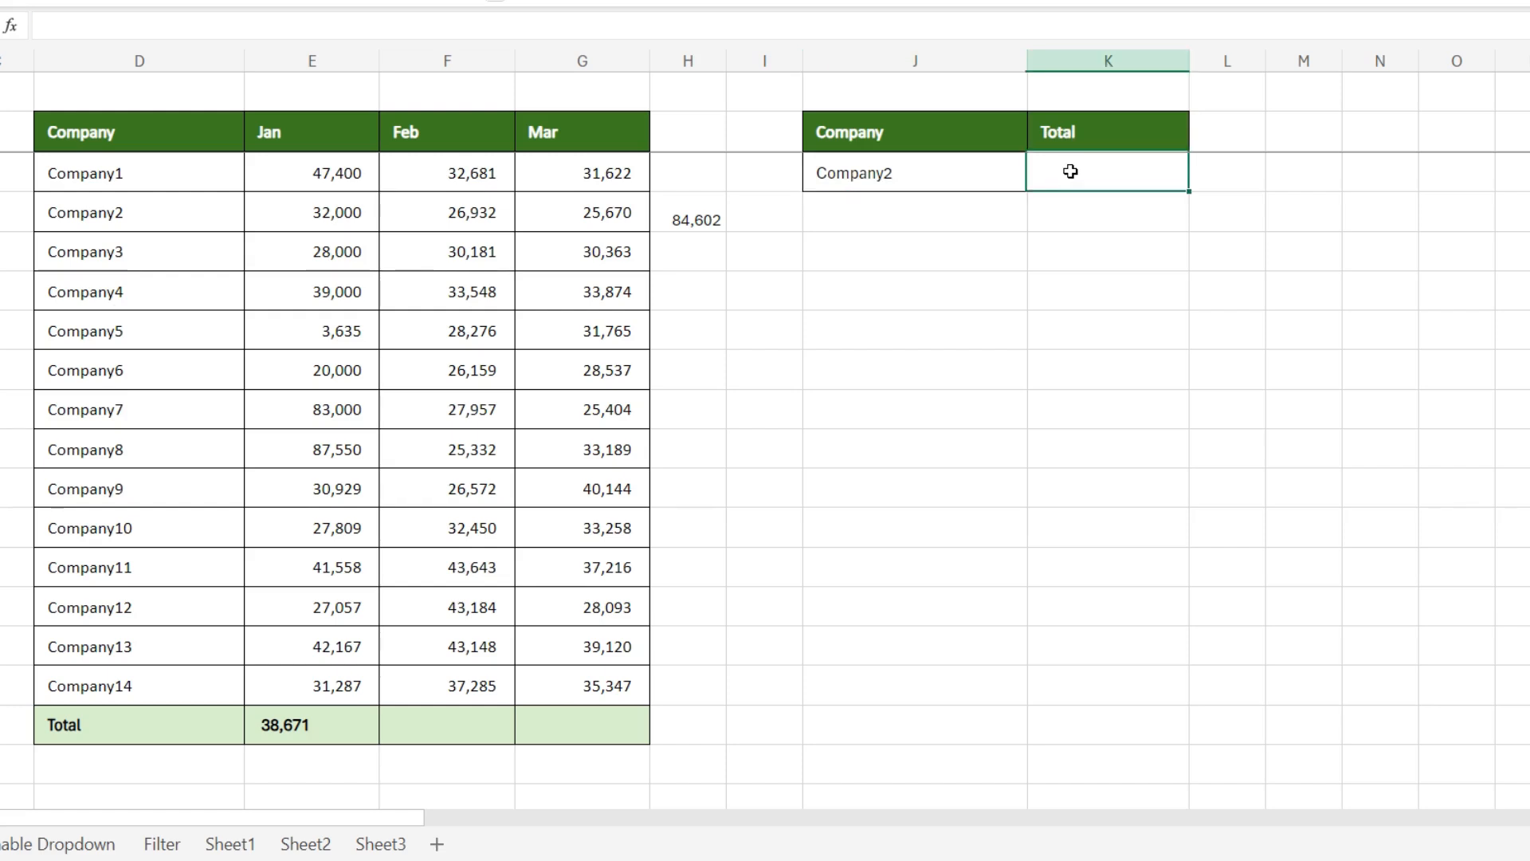
{"action": "type", "text": "=loo"}
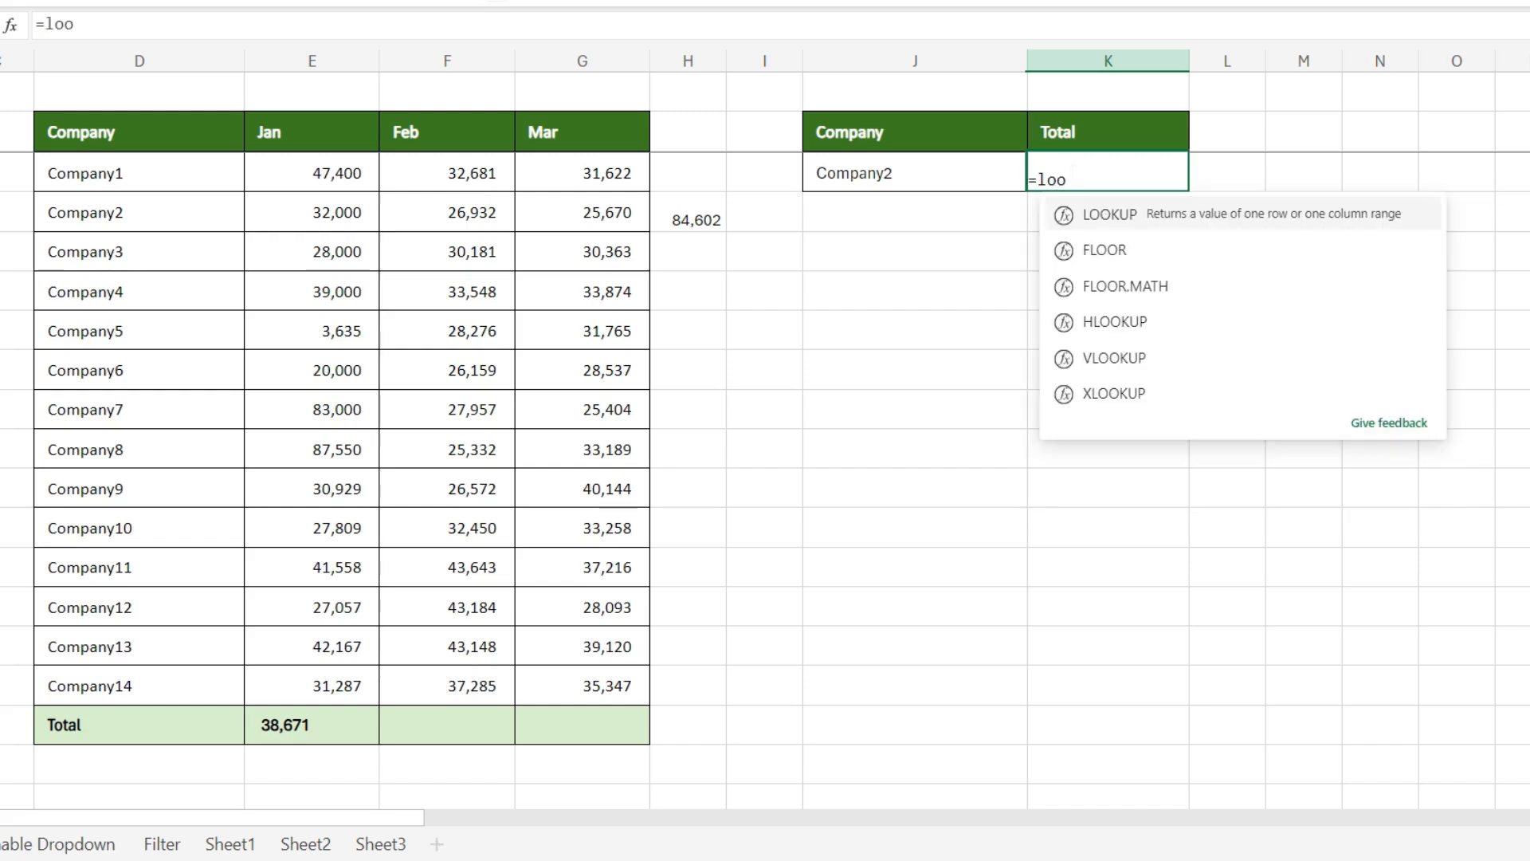
{"action": "key", "text": "Tab"}
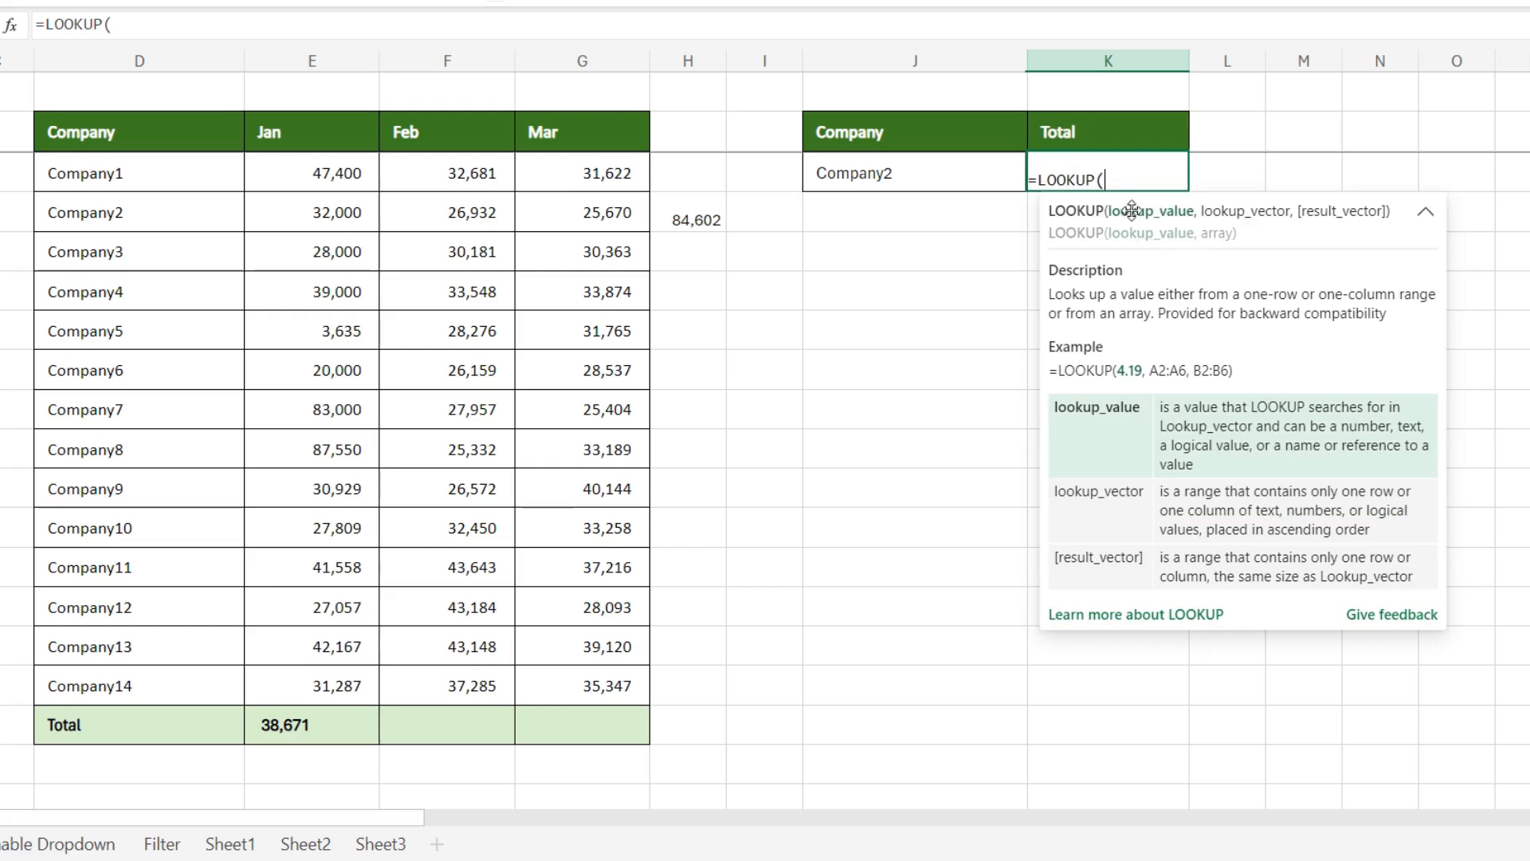
{"action": "left_click", "coordinate": [889, 173]}
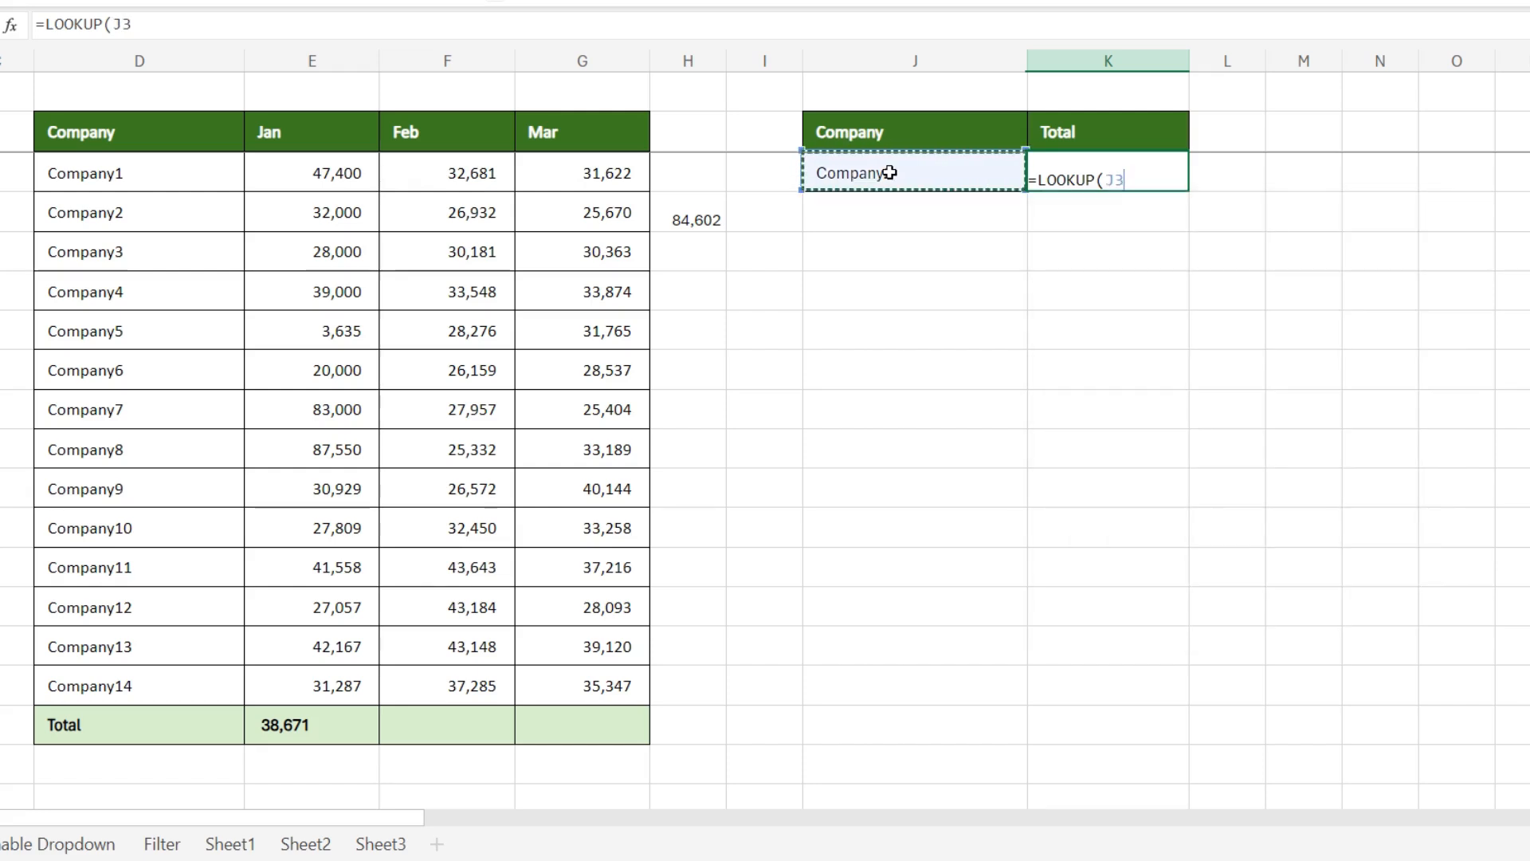
{"action": "type", "text": ","}
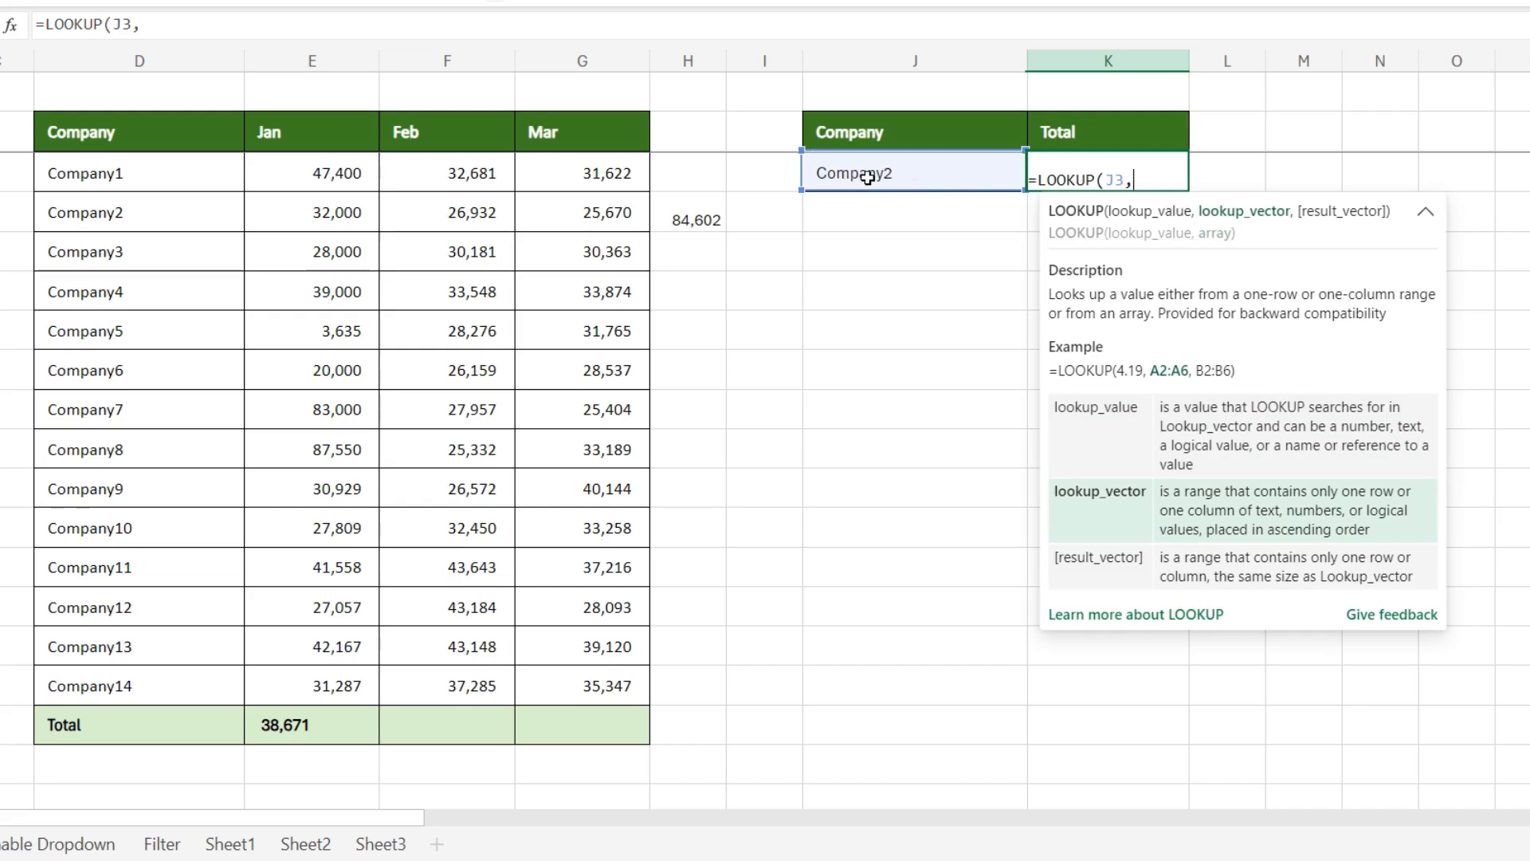
{"action": "left_click_drag", "start_coordinate": [109, 163], "coordinate": [110, 674]}
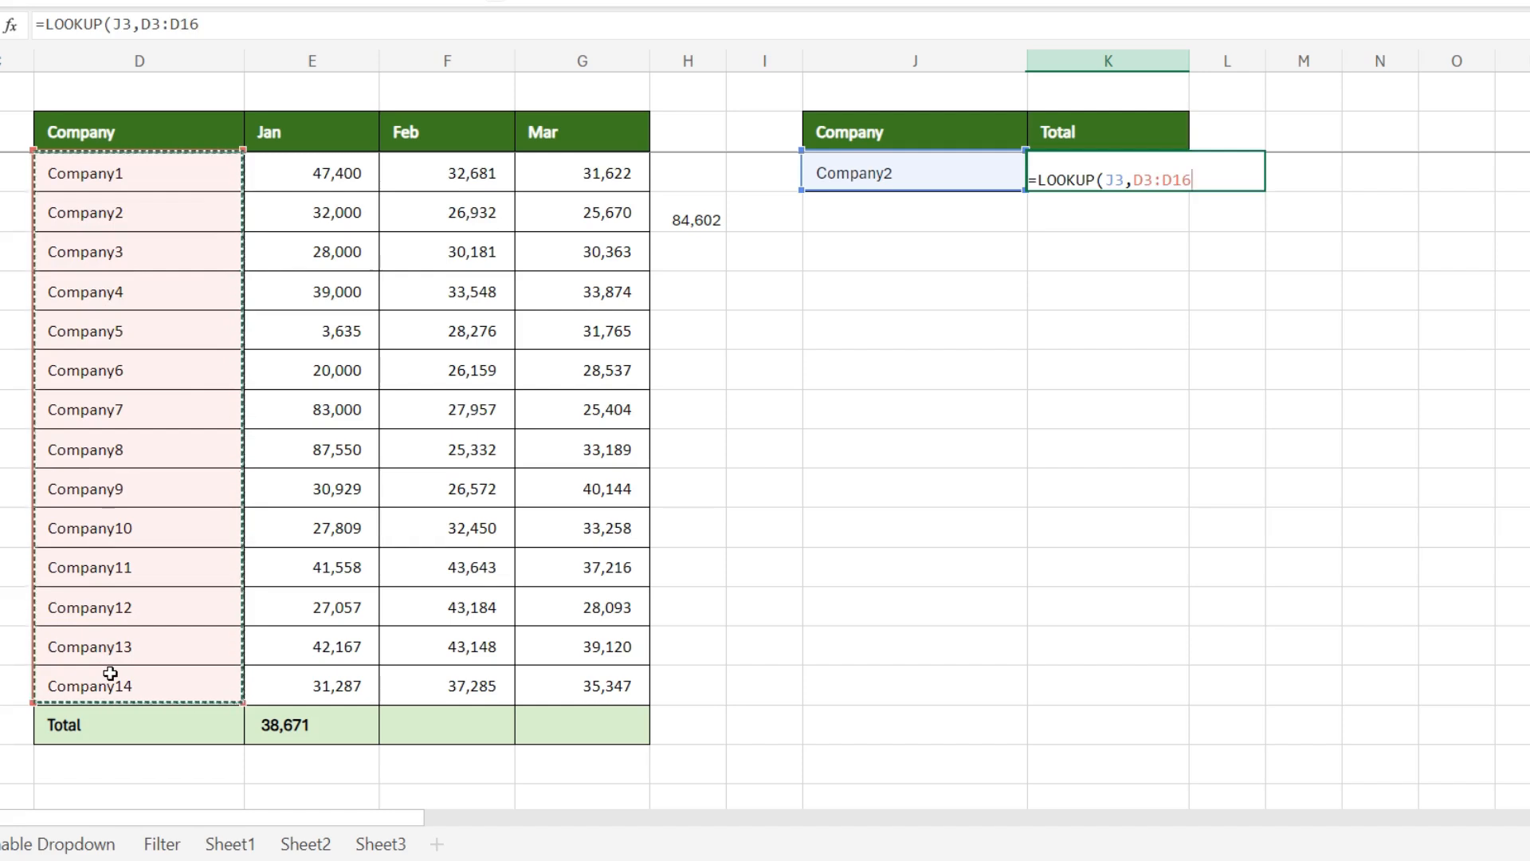
{"action": "type", "text": ","}
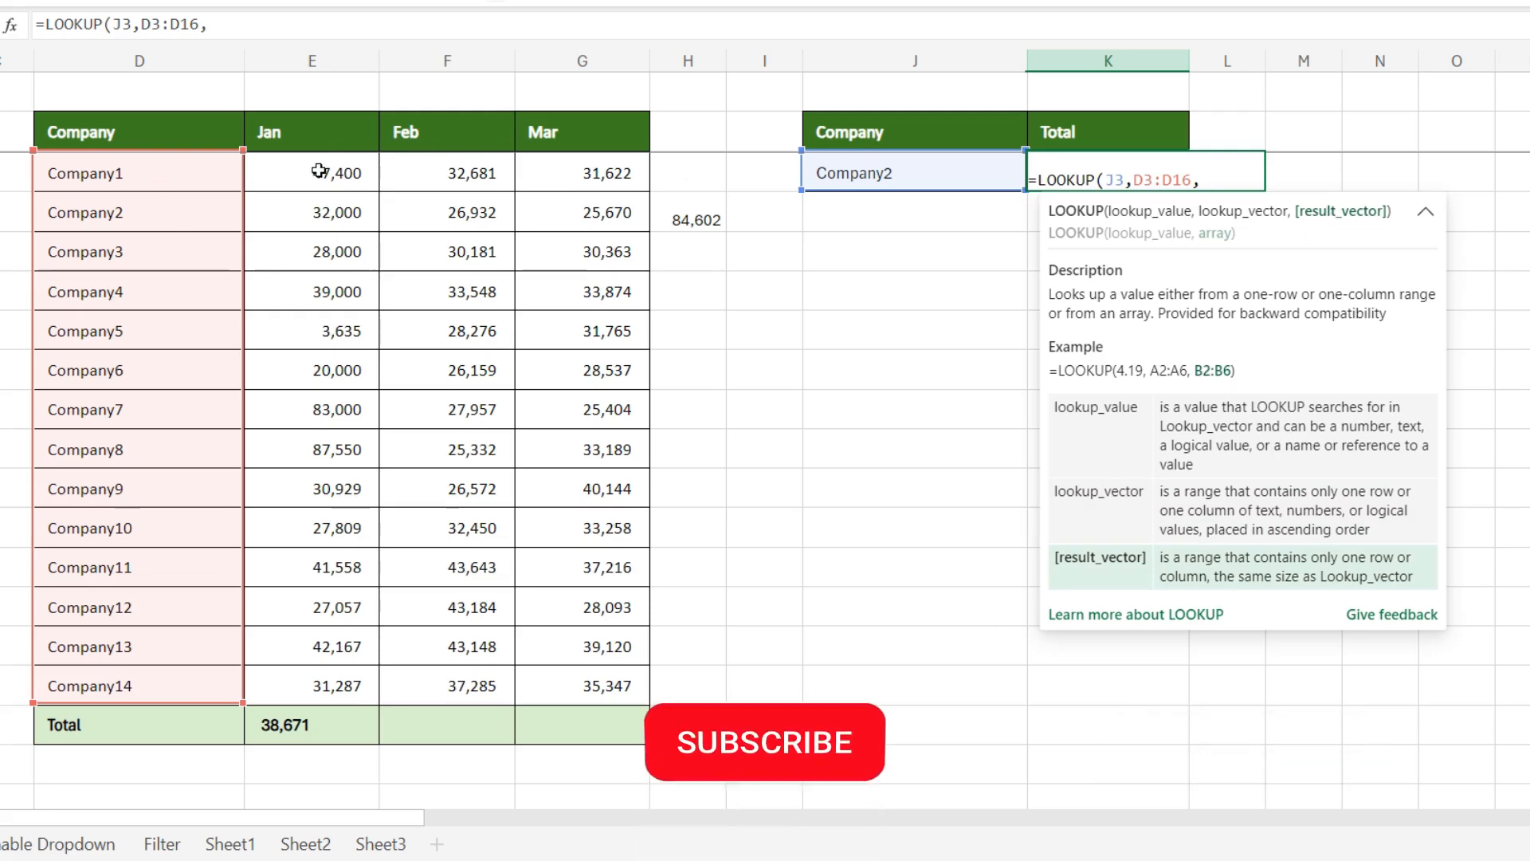
Step: Complete the LOOKUP formula in K3 with E3:E16+F3:F16+G3:G16 as the result vector
{"action": "left_click_drag", "start_coordinate": [319, 171], "coordinate": [290, 673]}
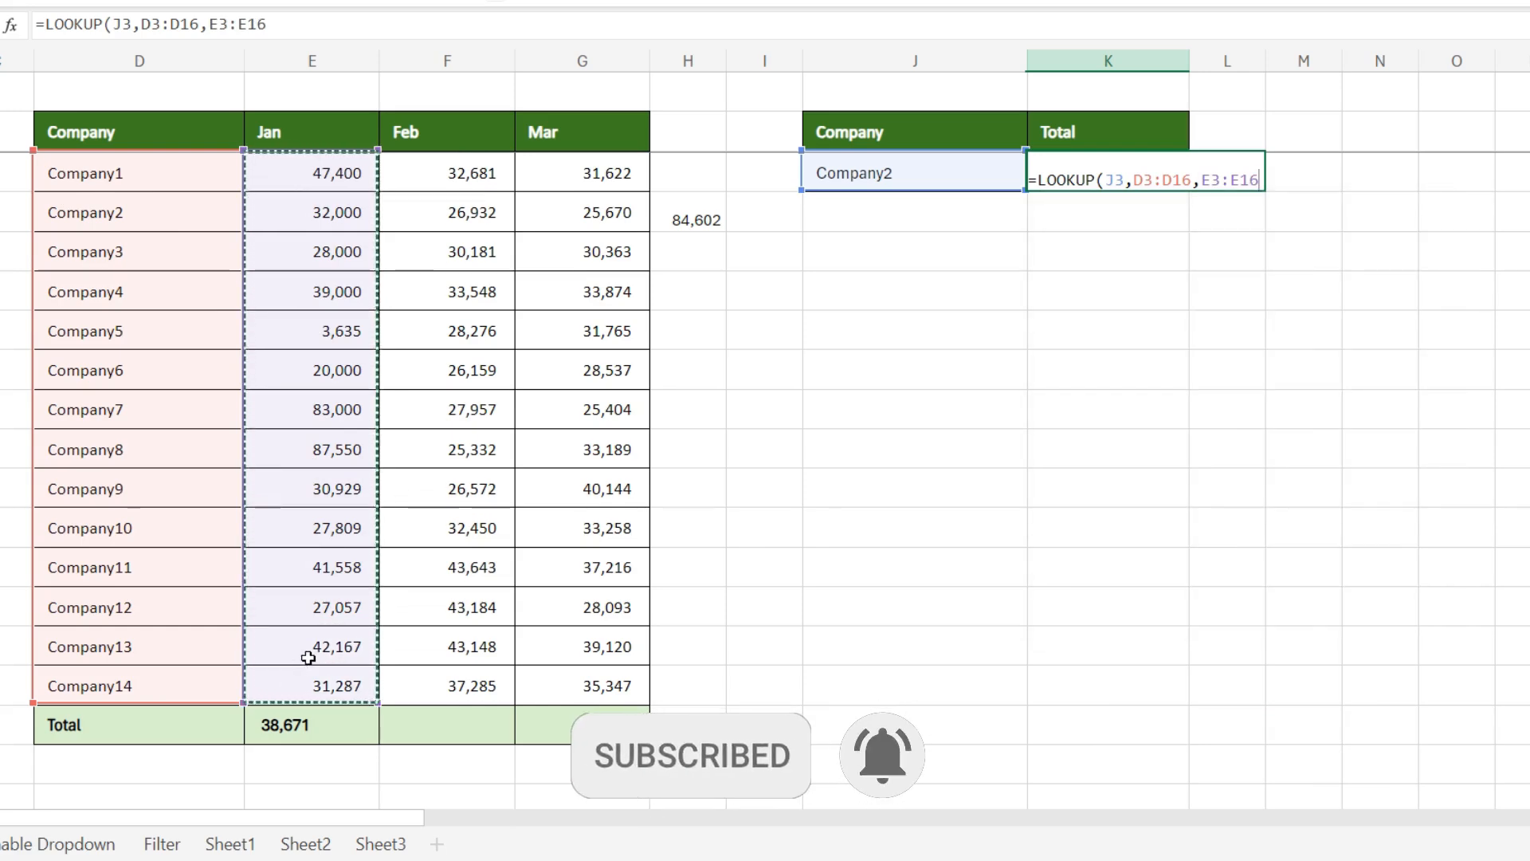
{"action": "type", "text": "+"}
{"action": "left_click_drag", "start_coordinate": [482, 178], "coordinate": [492, 642]}
{"action": "type", "text": "+"}
{"action": "left_click_drag", "start_coordinate": [613, 174], "coordinate": [574, 678]}
{"action": "type", "text": ")"}
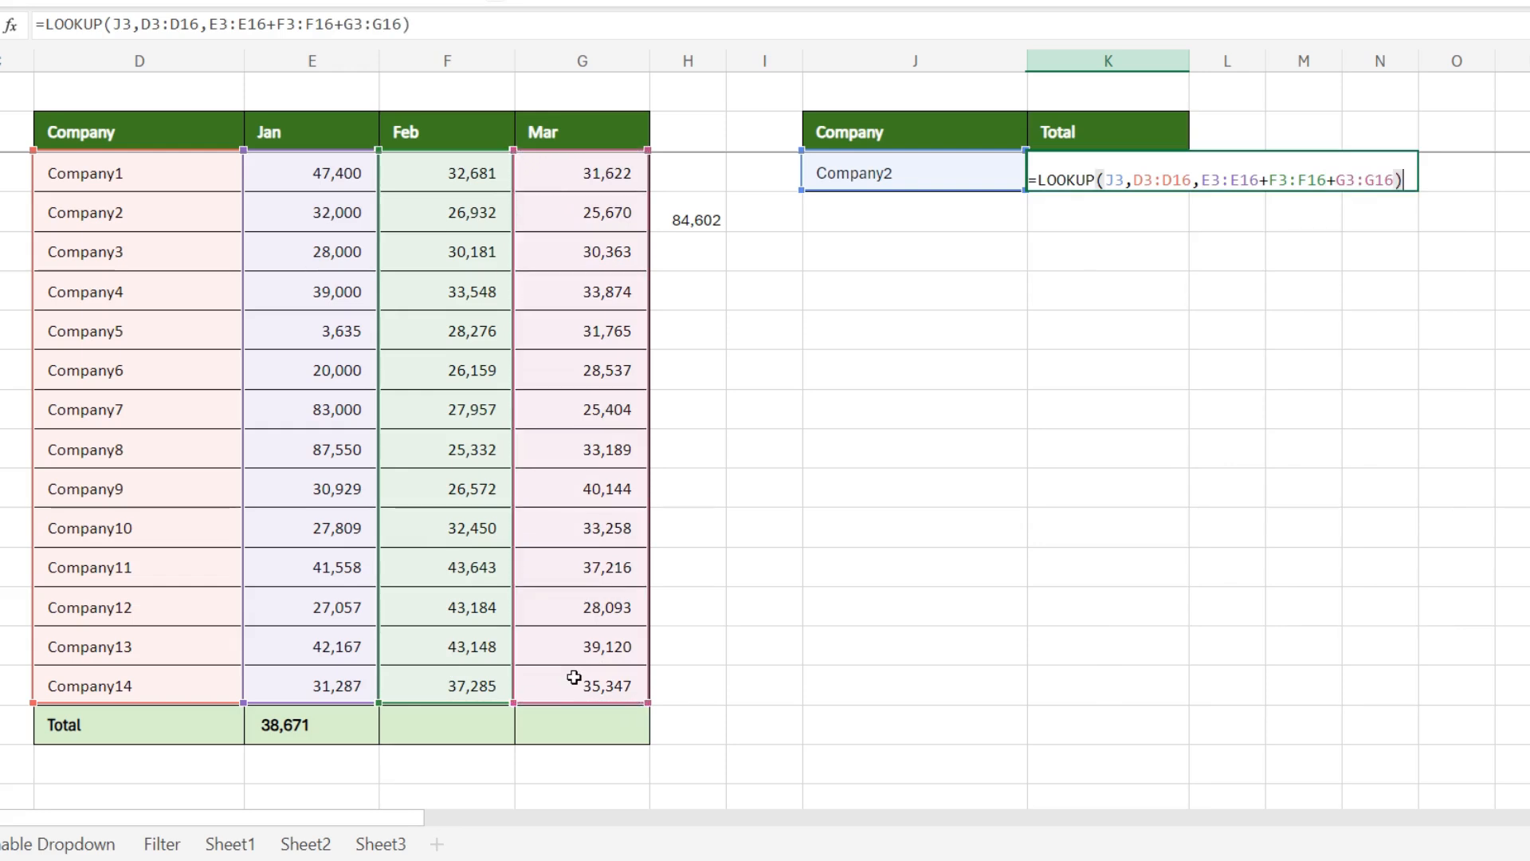
{"action": "key", "text": "Return"}
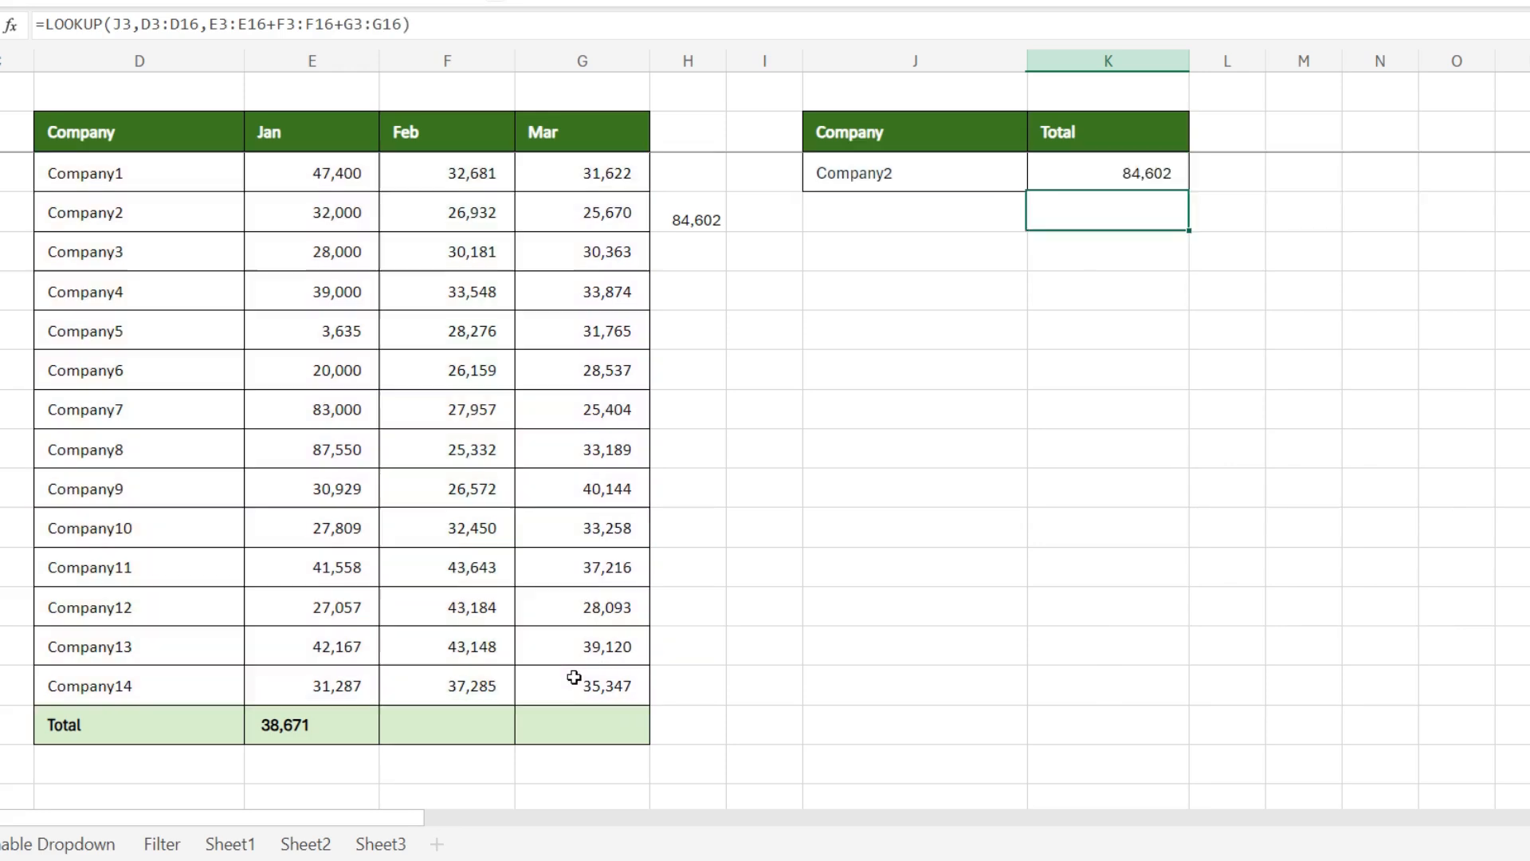
Step: Compare the lookup total in K3 with the manually summed Company2 total in H4
{"action": "left_click", "coordinate": [892, 173]}
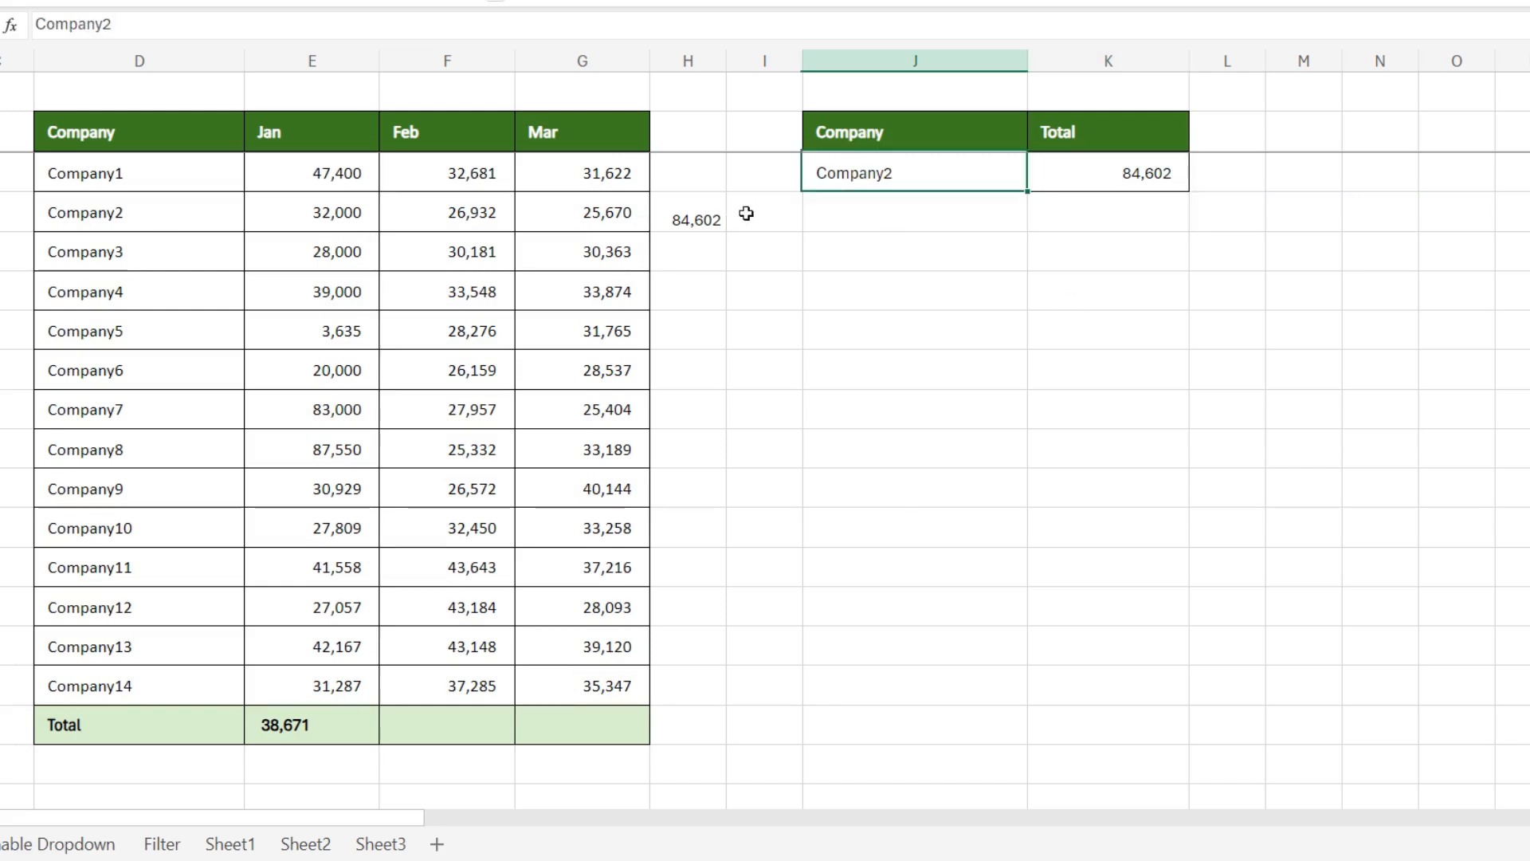
{"action": "left_click", "coordinate": [690, 217]}
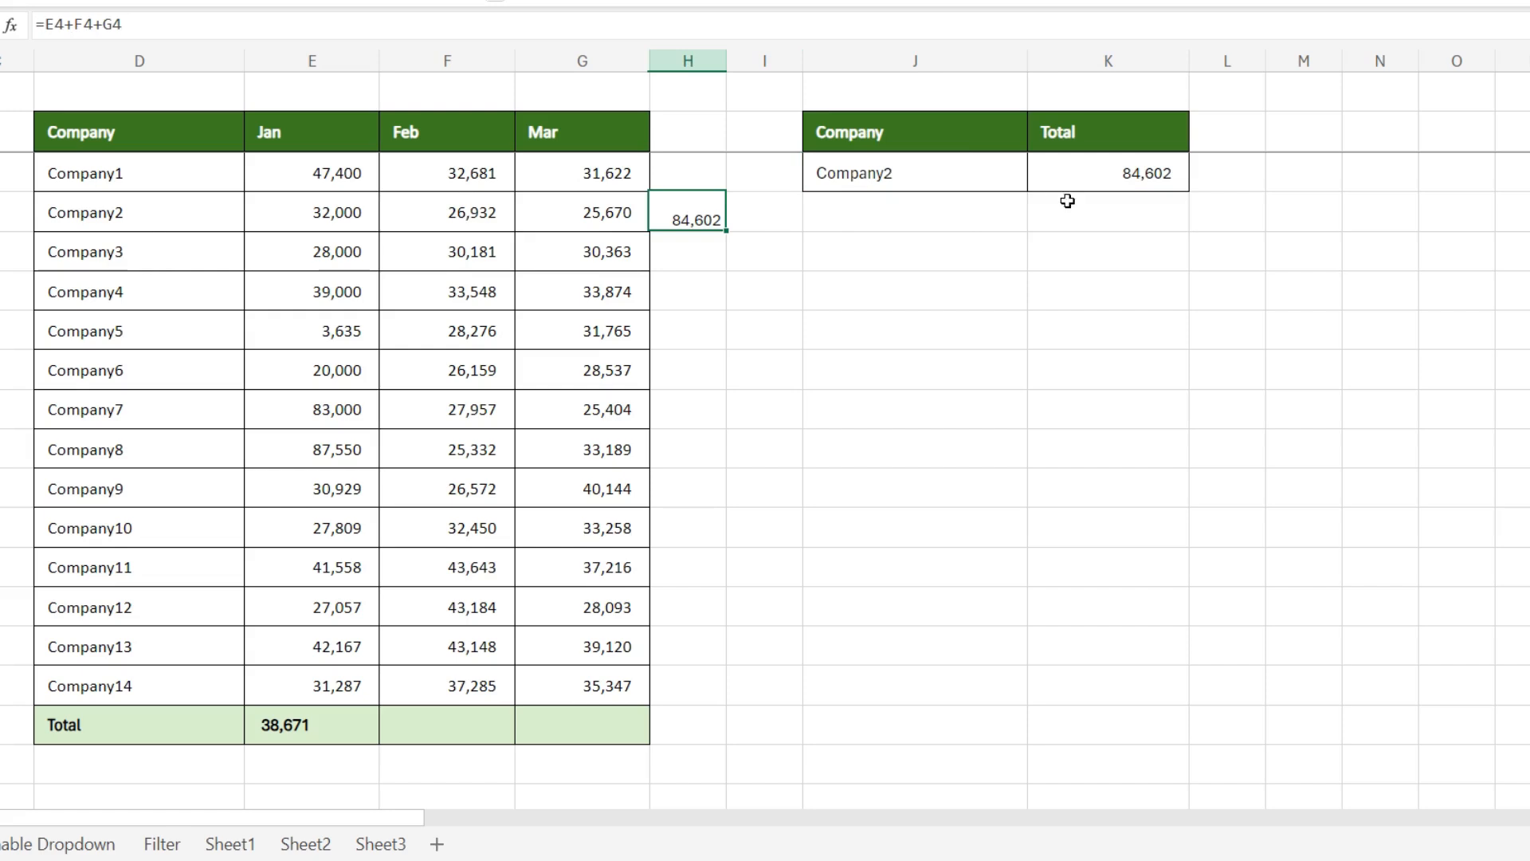
{"action": "left_click", "coordinate": [1084, 175]}
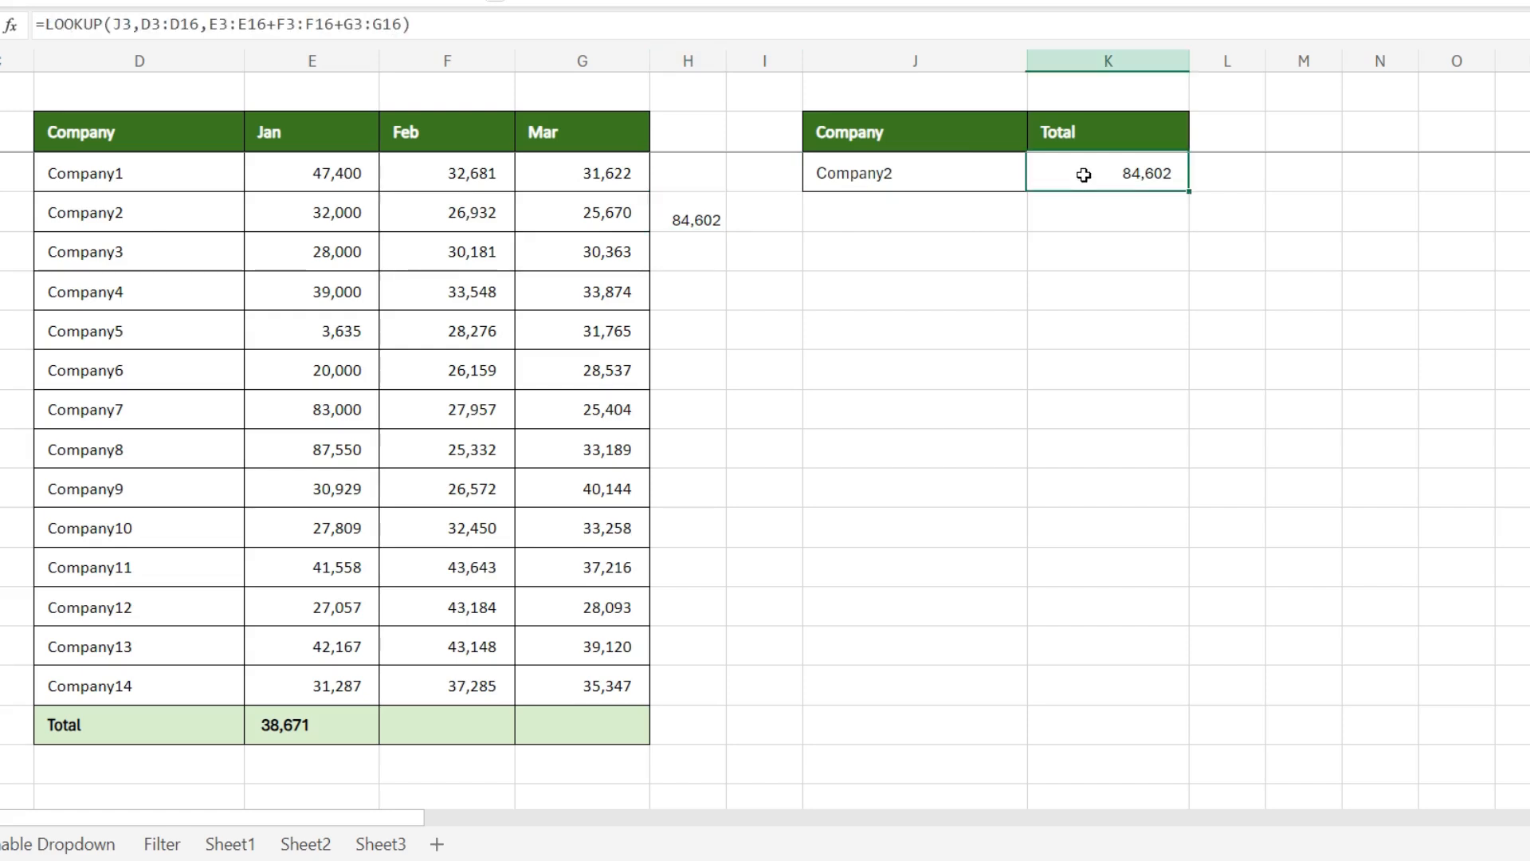
Step: Fill the row sum formula down to H10, then set J3 to Company3 and compare K3 with H5
{"action": "left_click", "coordinate": [884, 169]}
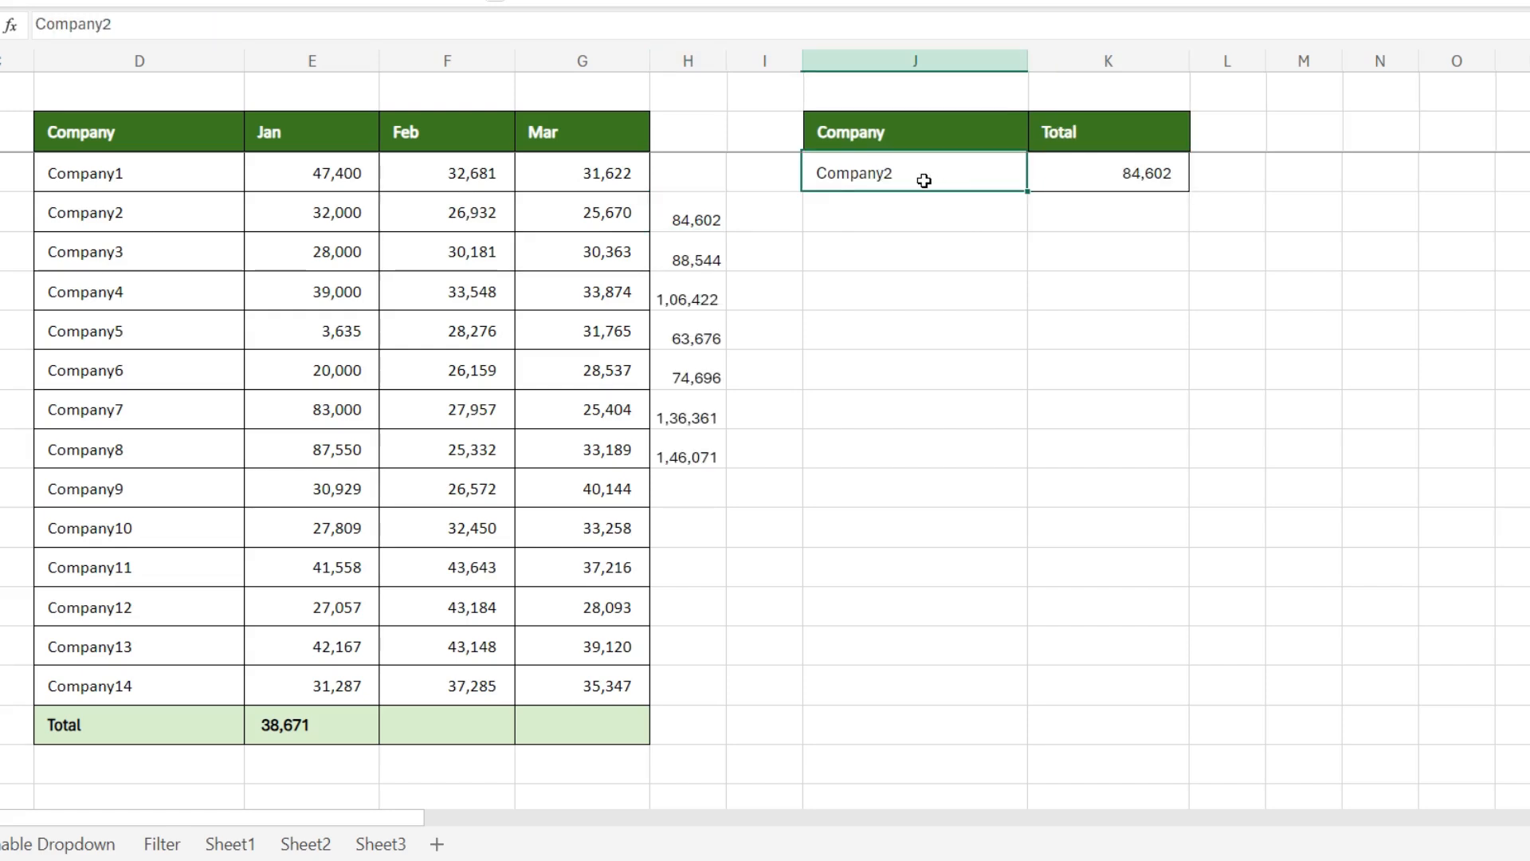
{"action": "double_click", "coordinate": [912, 174]}
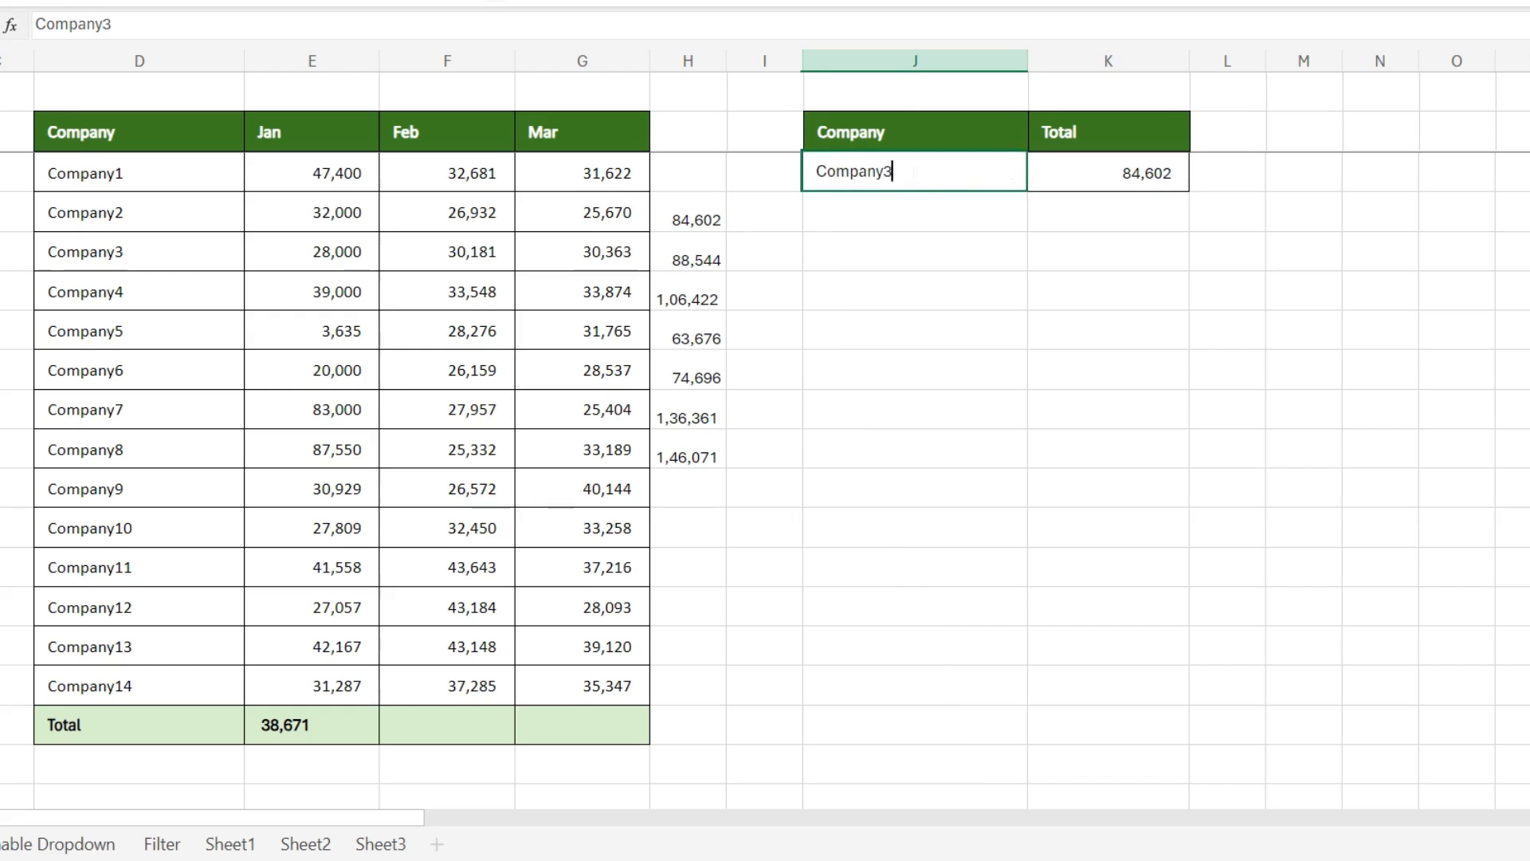
{"action": "type", "text": "3"}
{"action": "key", "text": "Return"}
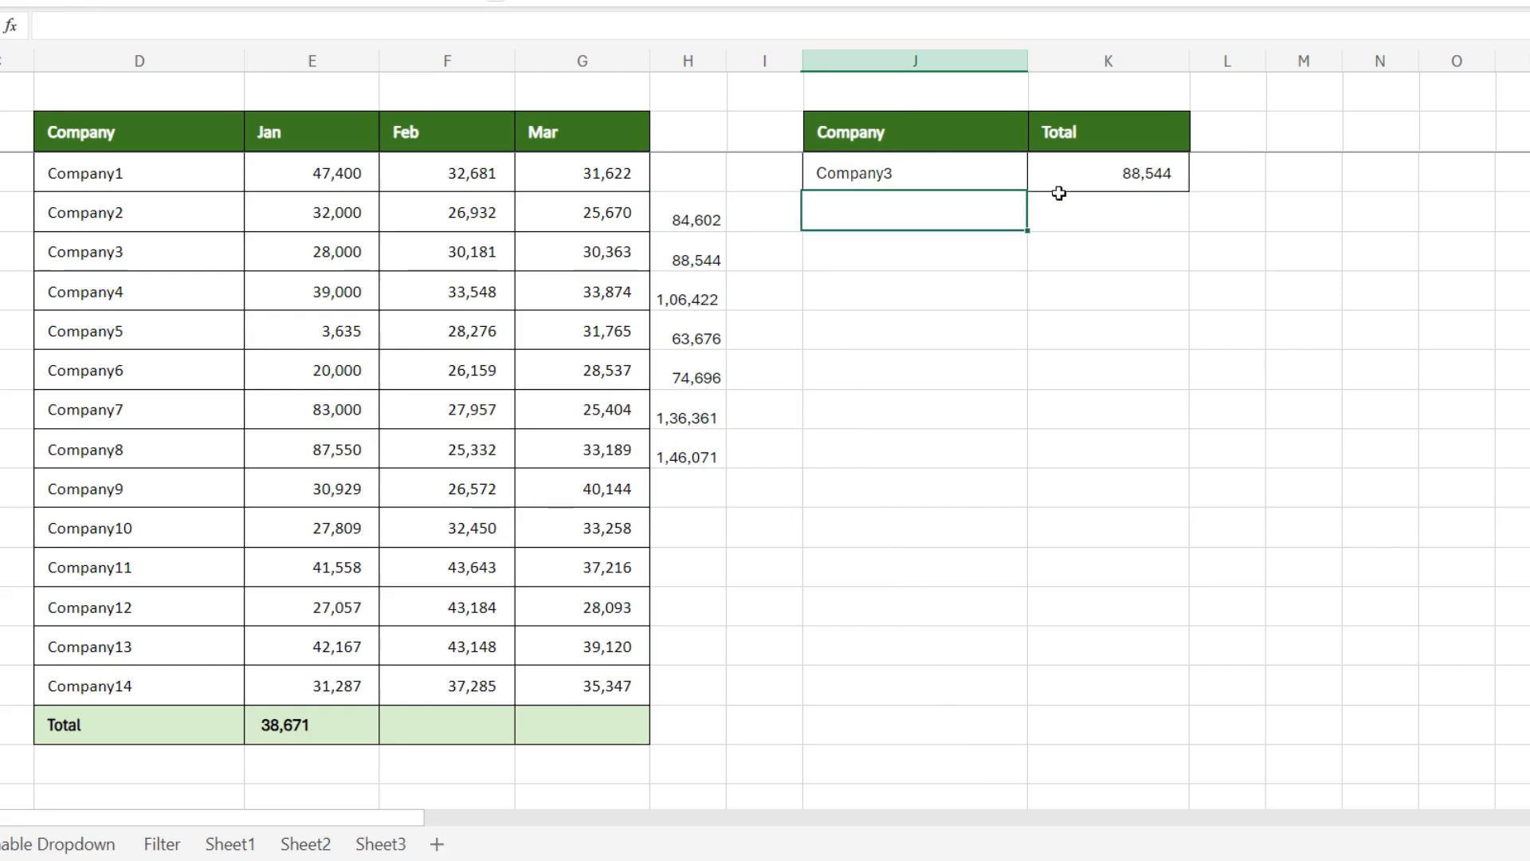
{"action": "left_click", "coordinate": [674, 260]}
{"action": "left_click", "coordinate": [1138, 169]}
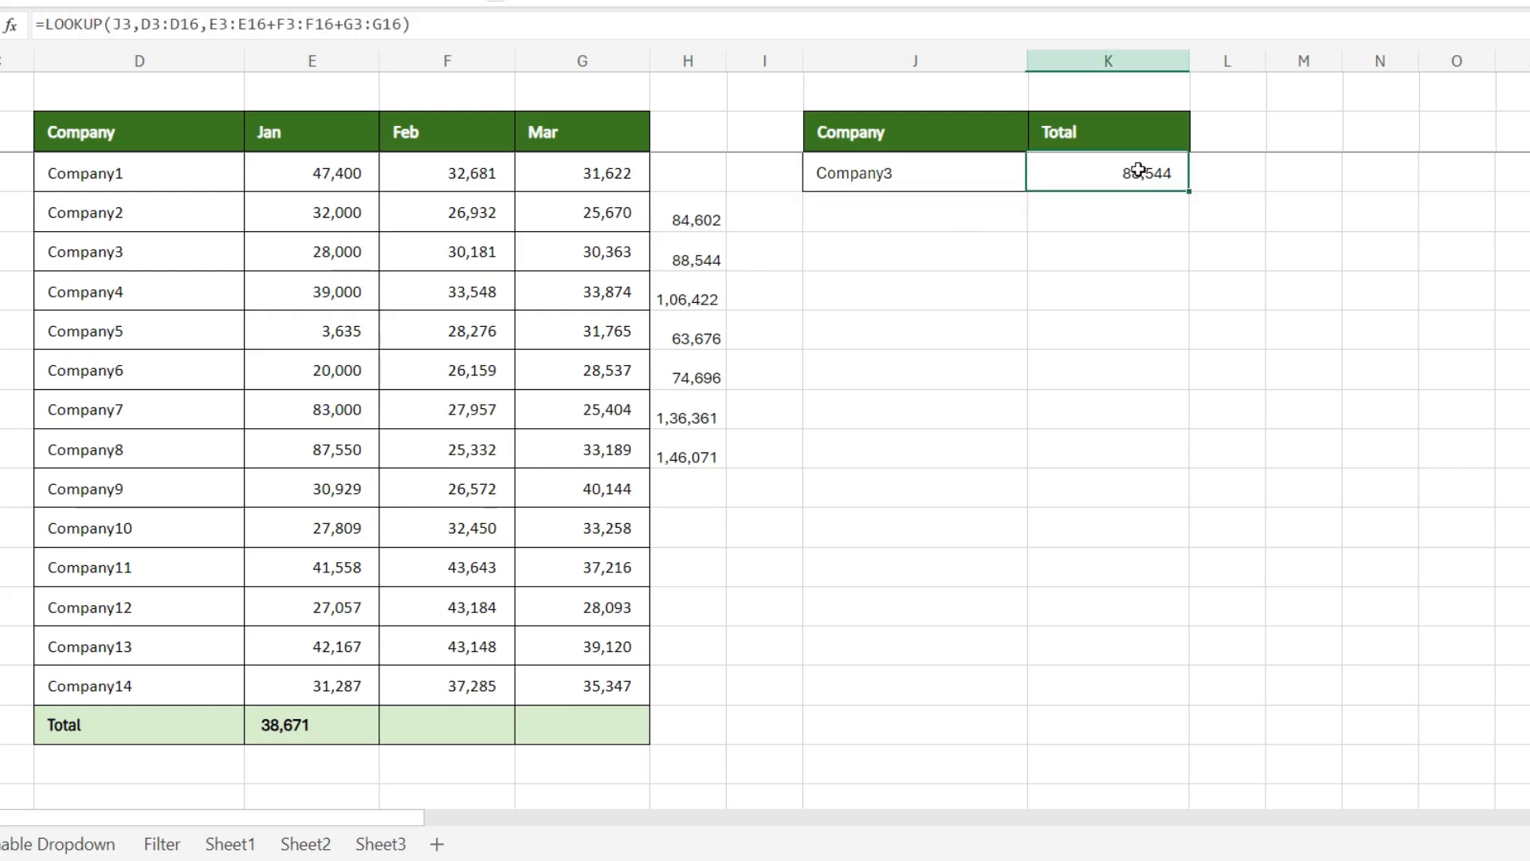
Step: Set the company in J3 to Company4 and compare the total in K3 with H6
{"action": "double_click", "coordinate": [938, 173]}
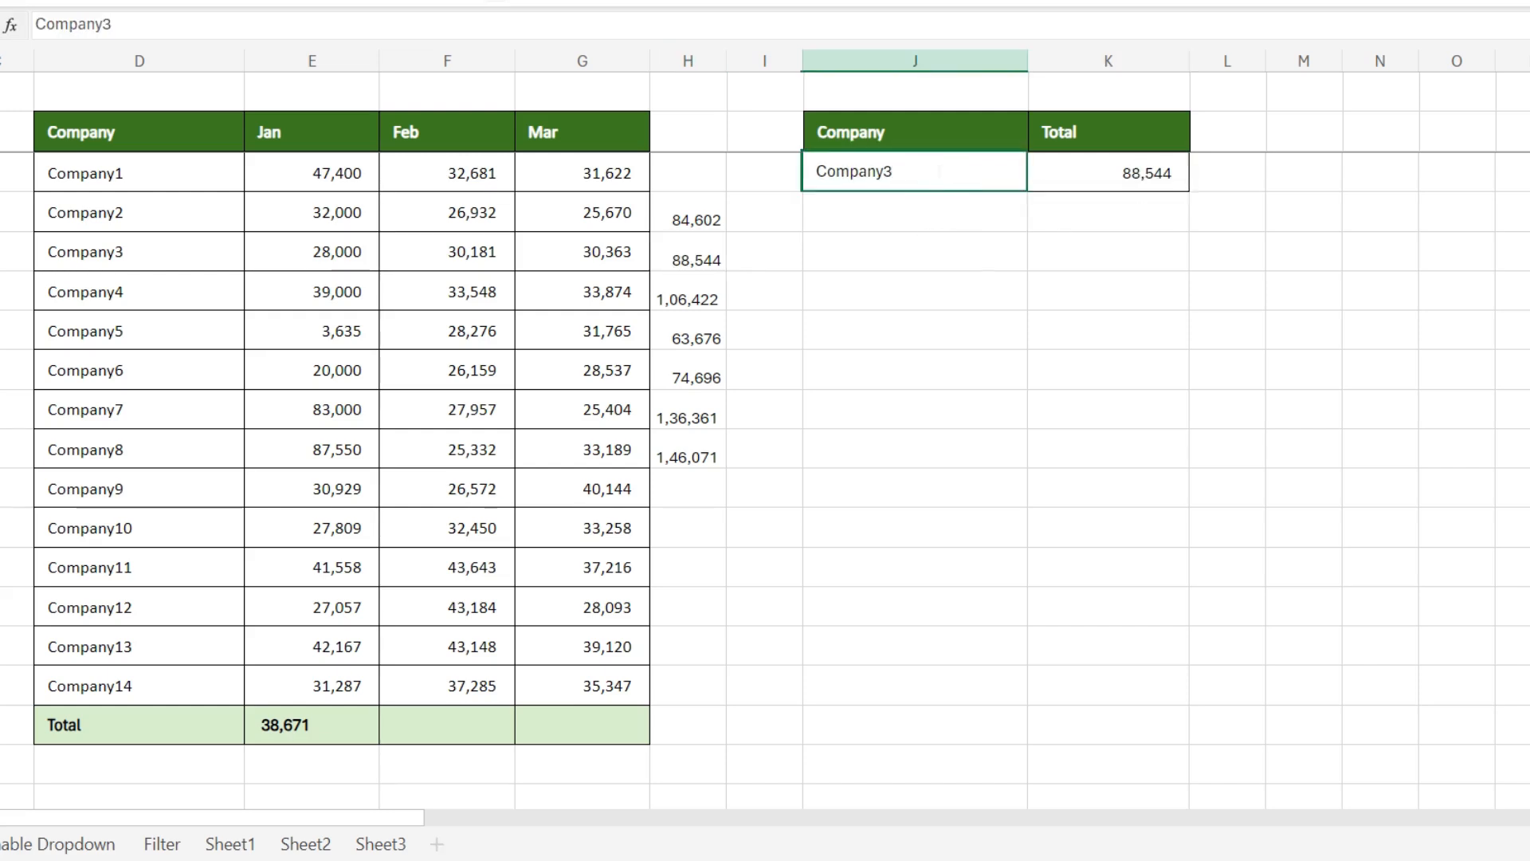
{"action": "type", "text": "4"}
{"action": "key", "text": "Return"}
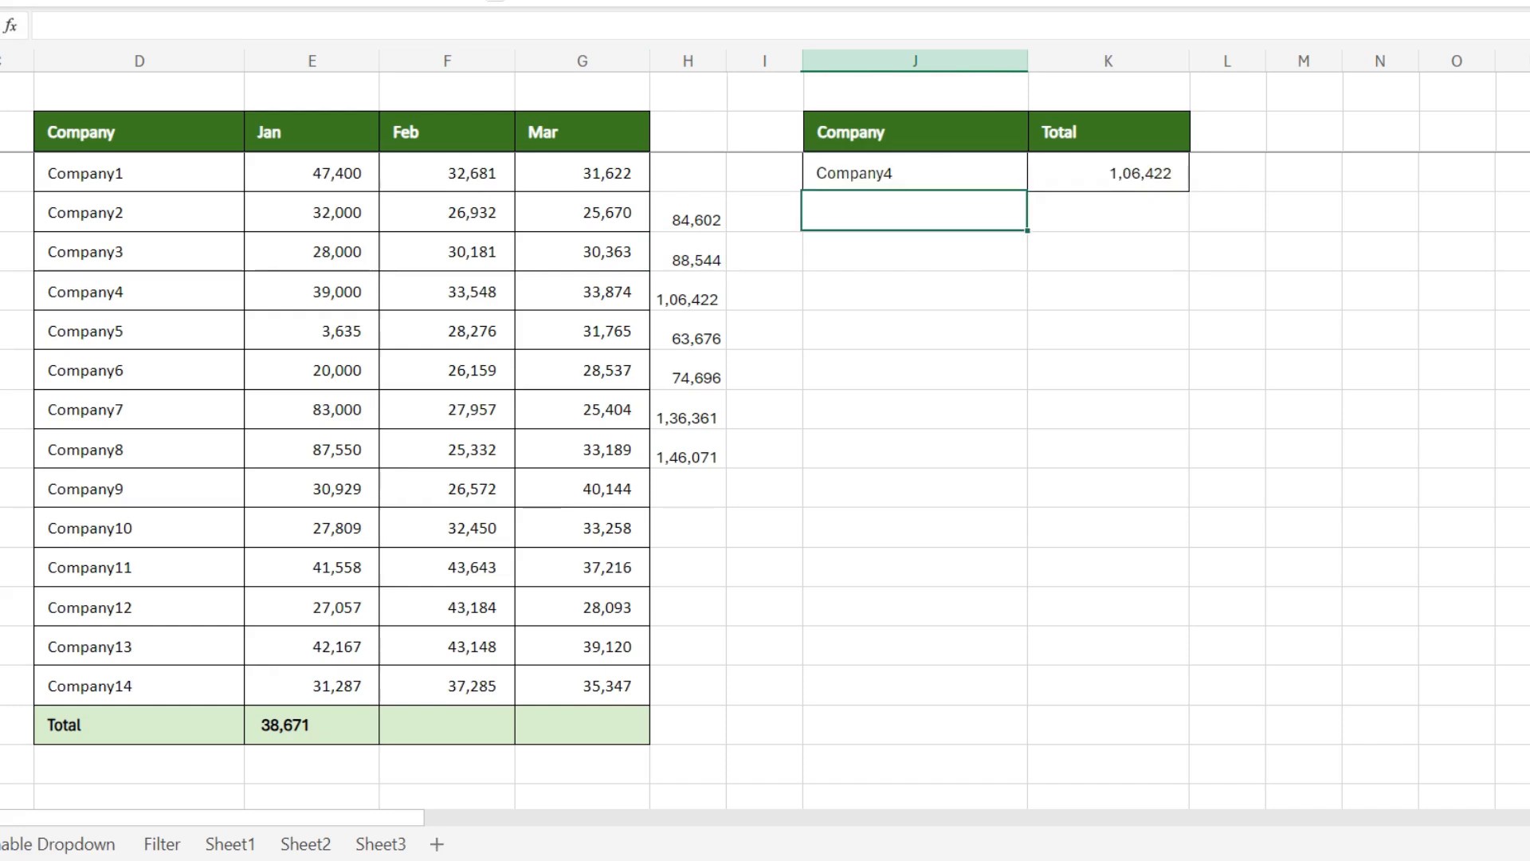
{"action": "left_click", "coordinate": [692, 292]}
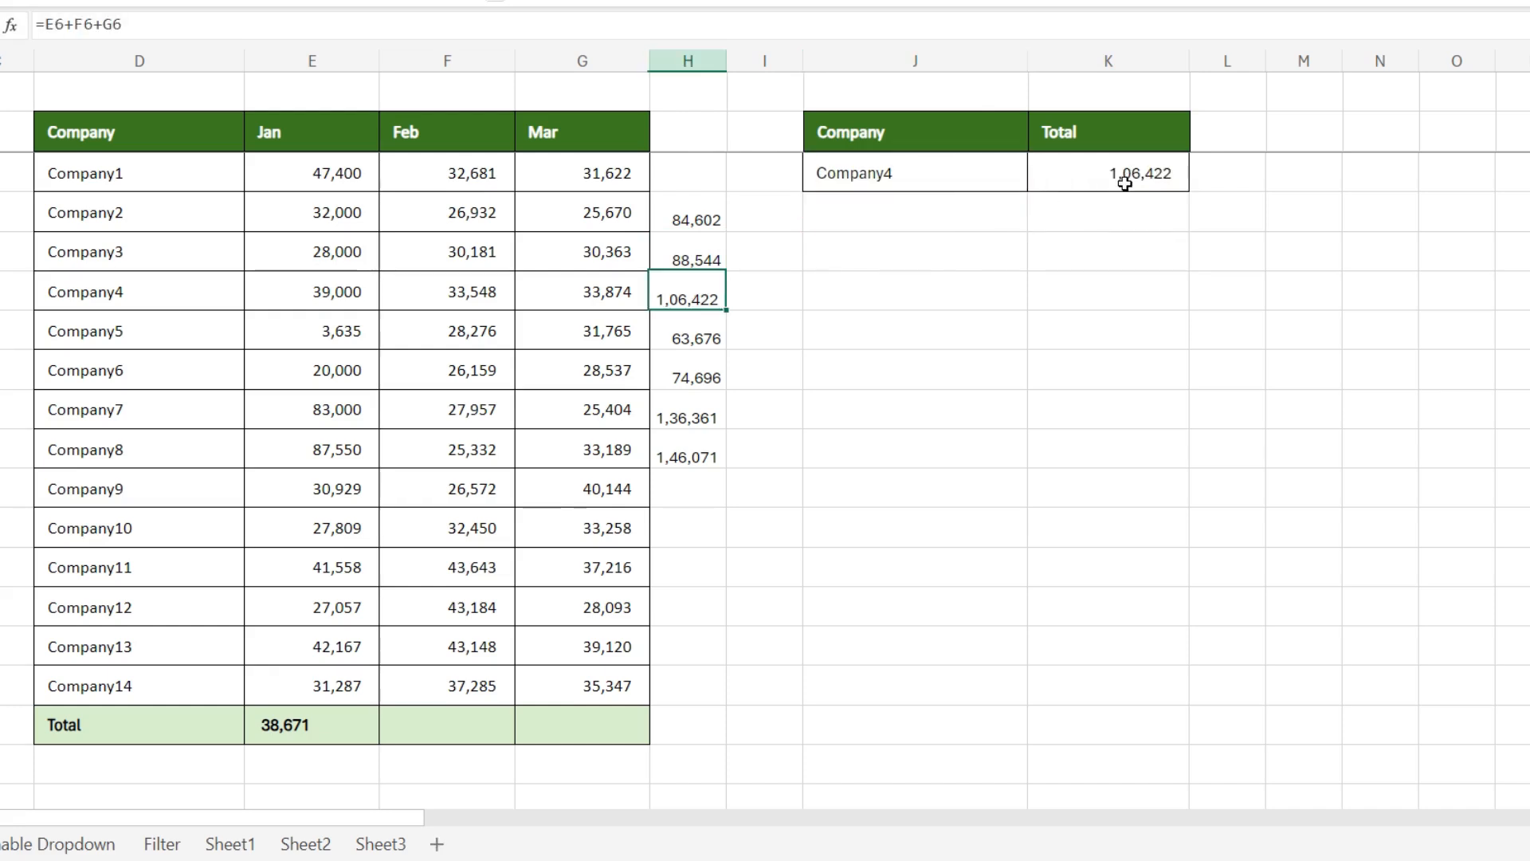
{"action": "left_click", "coordinate": [1125, 180]}
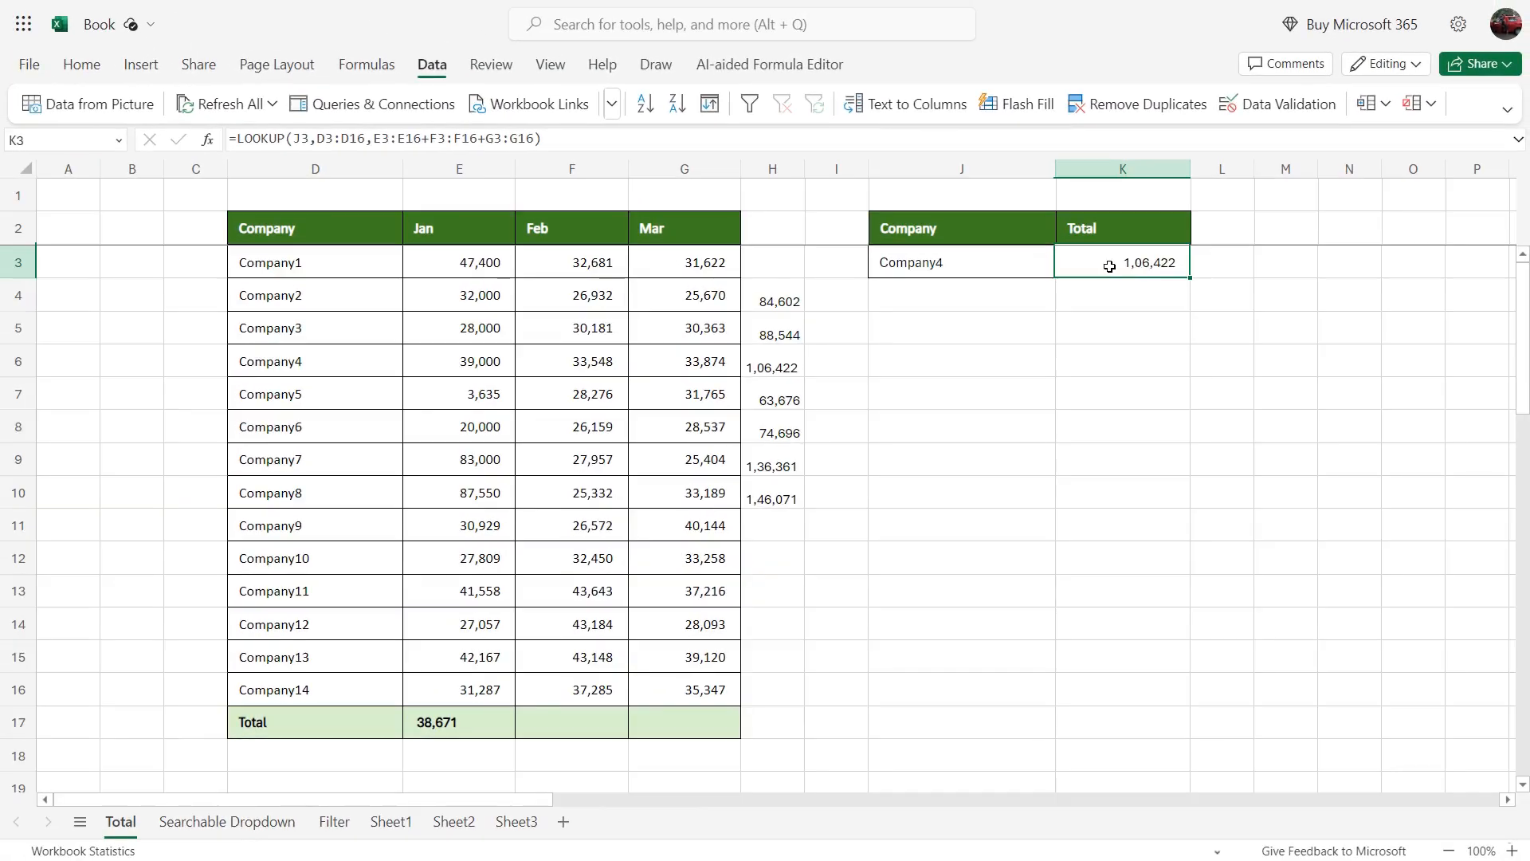
Step: Inspect the LOOKUP formula in K3 and the ranges it references without changing it
{"action": "left_click", "coordinate": [997, 266]}
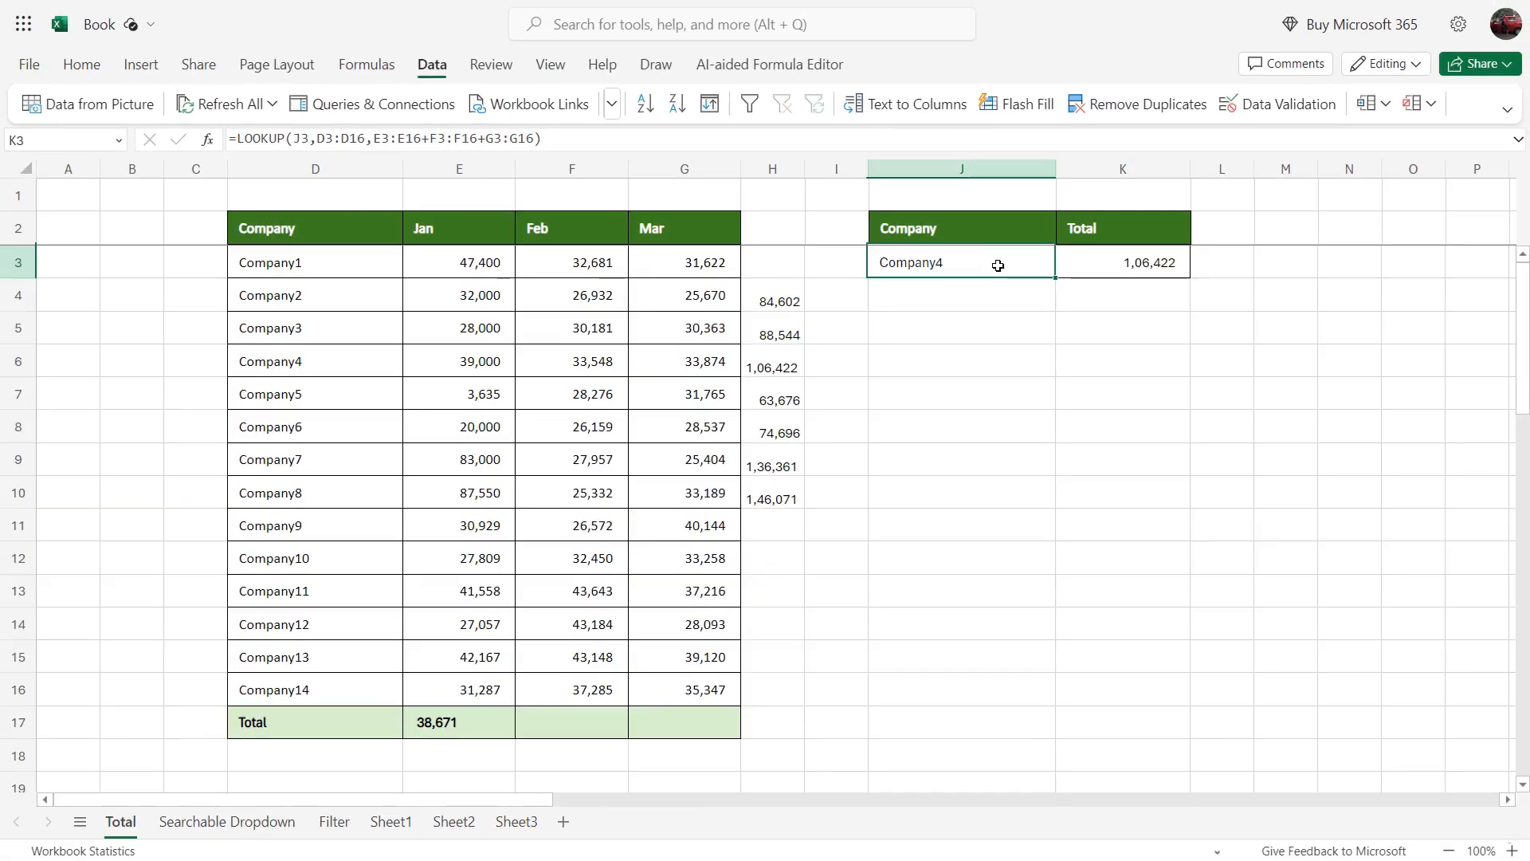
{"action": "double_click", "coordinate": [1106, 273]}
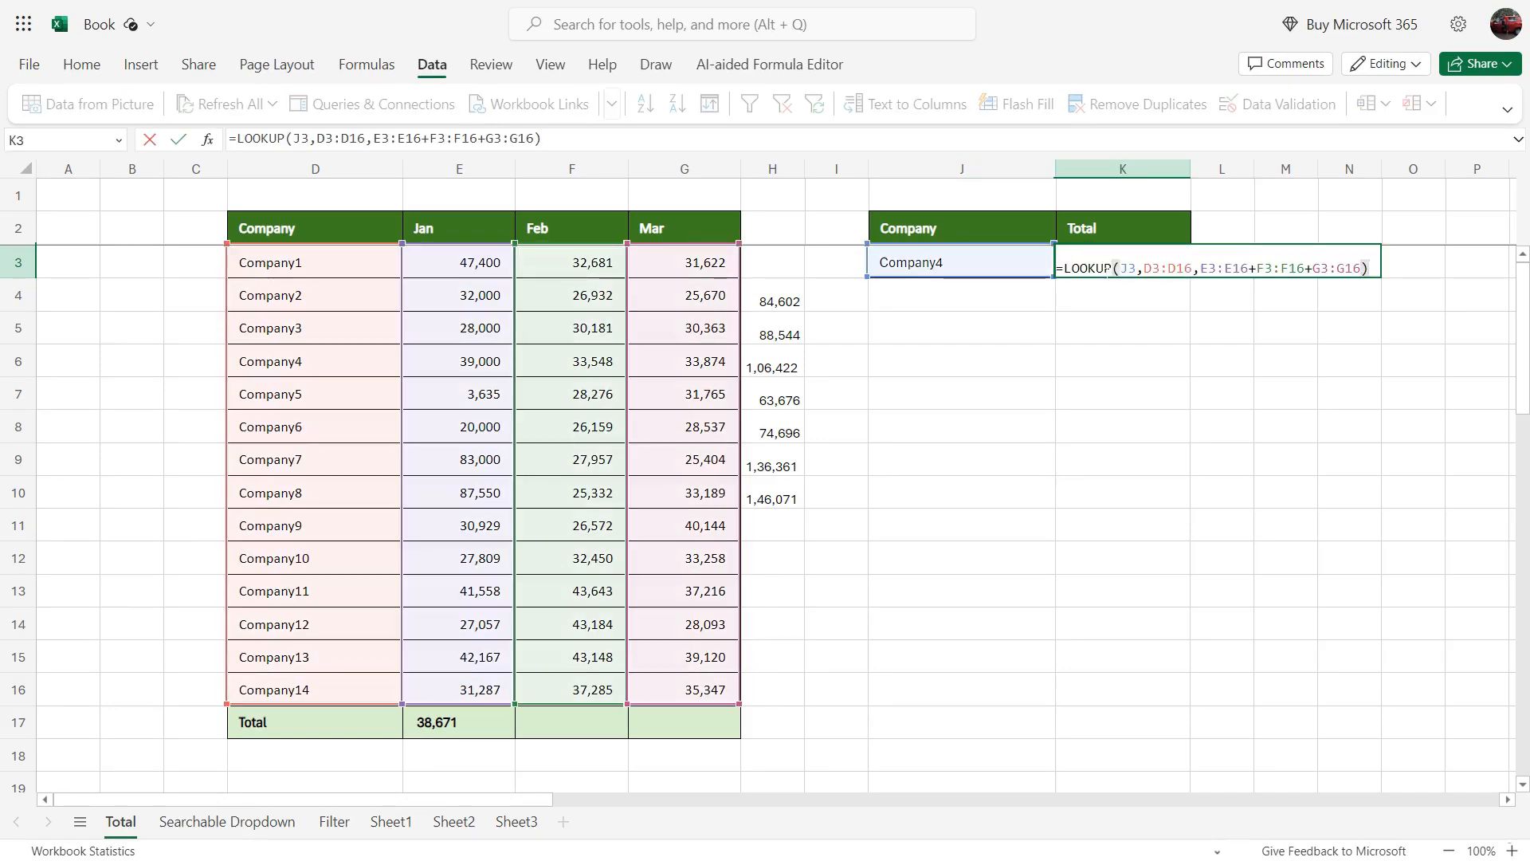
{"action": "key", "text": "Escape"}
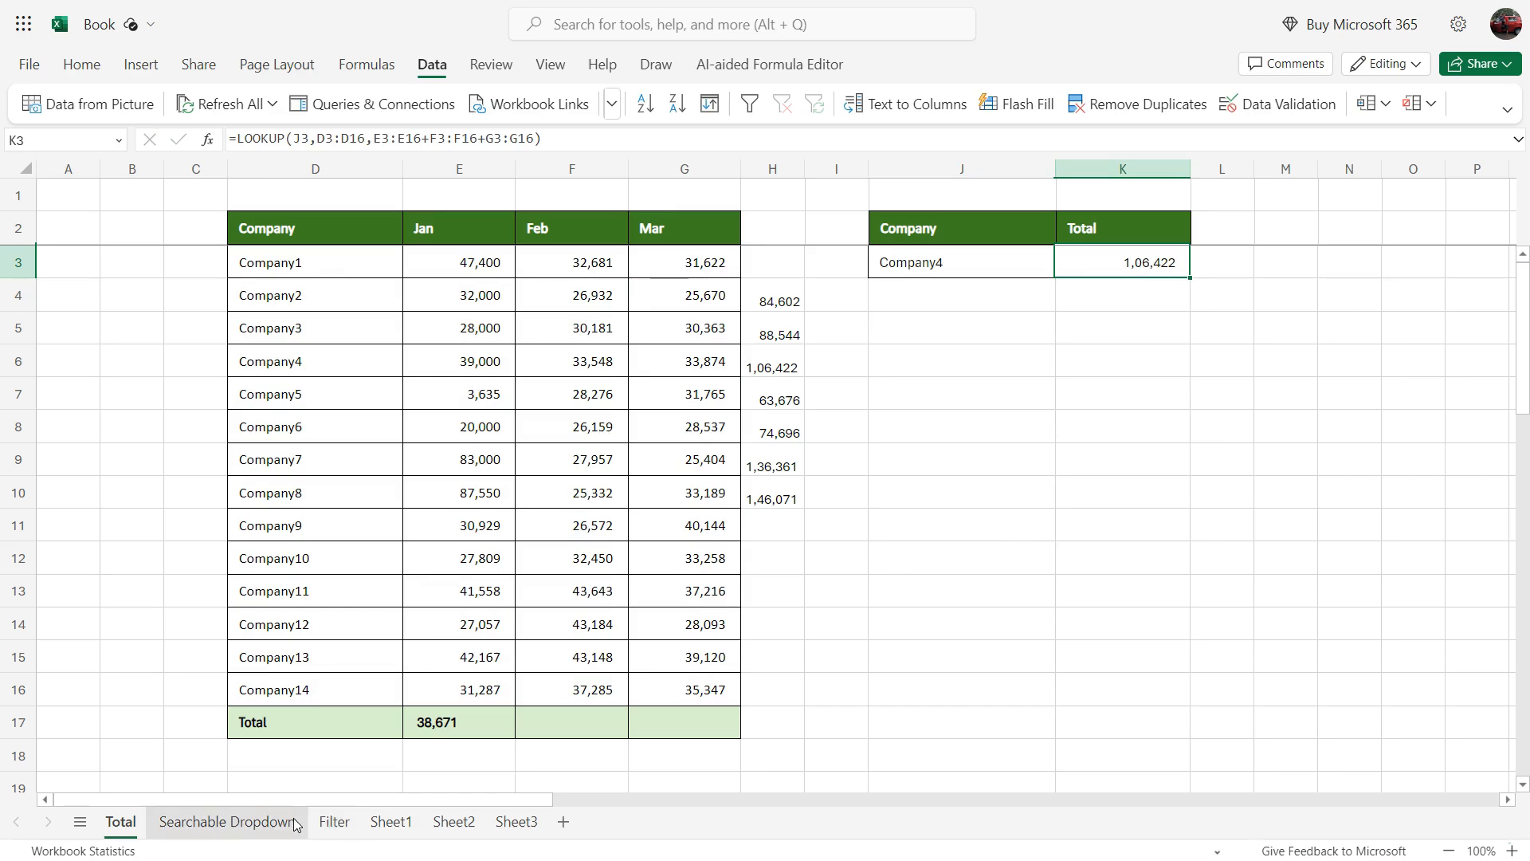
Step: Go to the Filter sheet and add filters to the header row of the orders table
{"action": "left_click", "coordinate": [334, 822]}
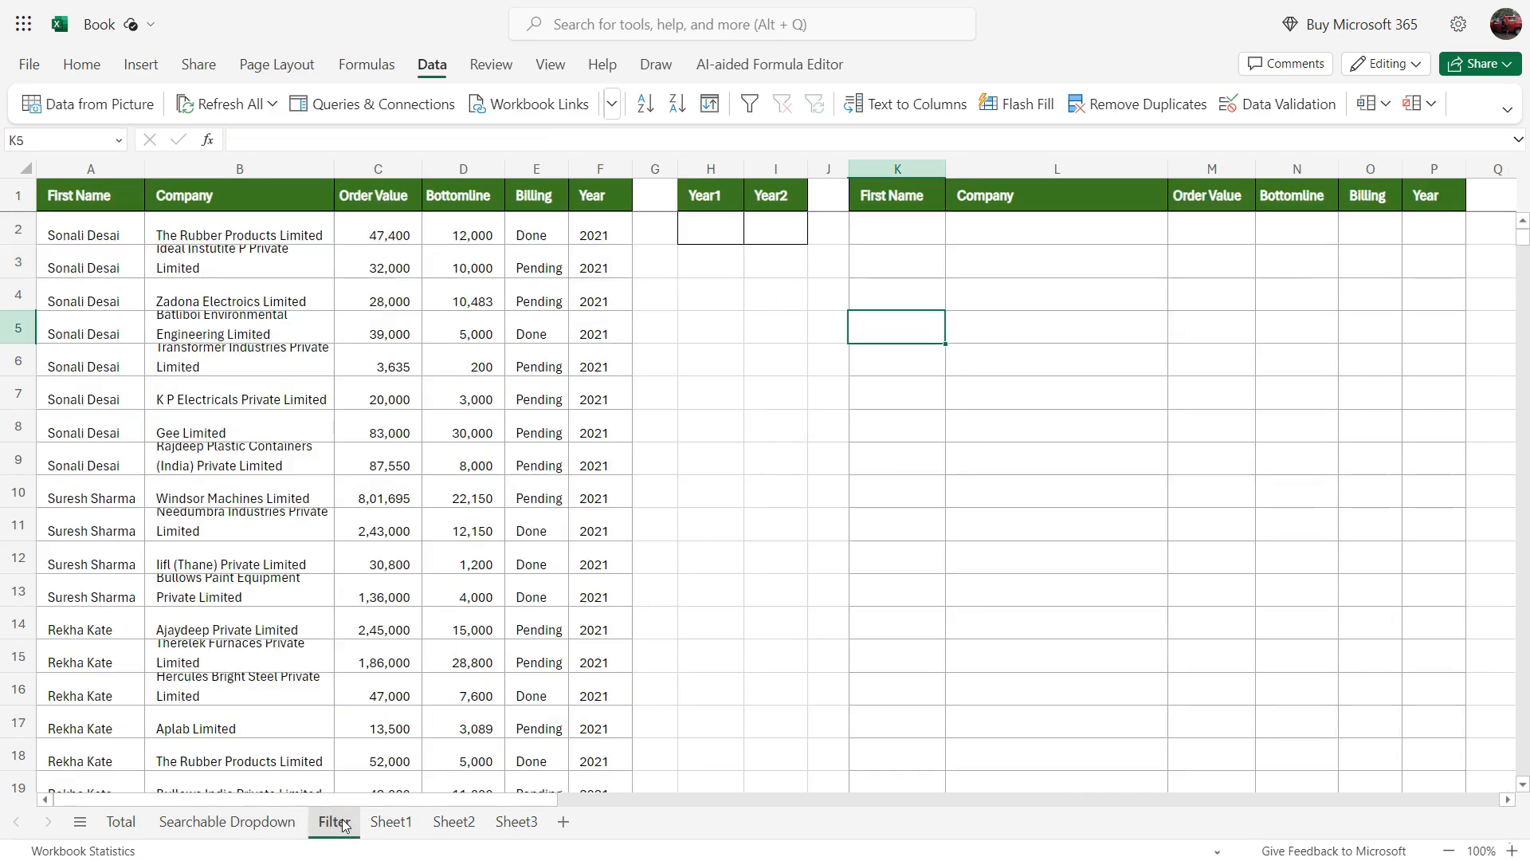
{"action": "left_click", "coordinate": [759, 393]}
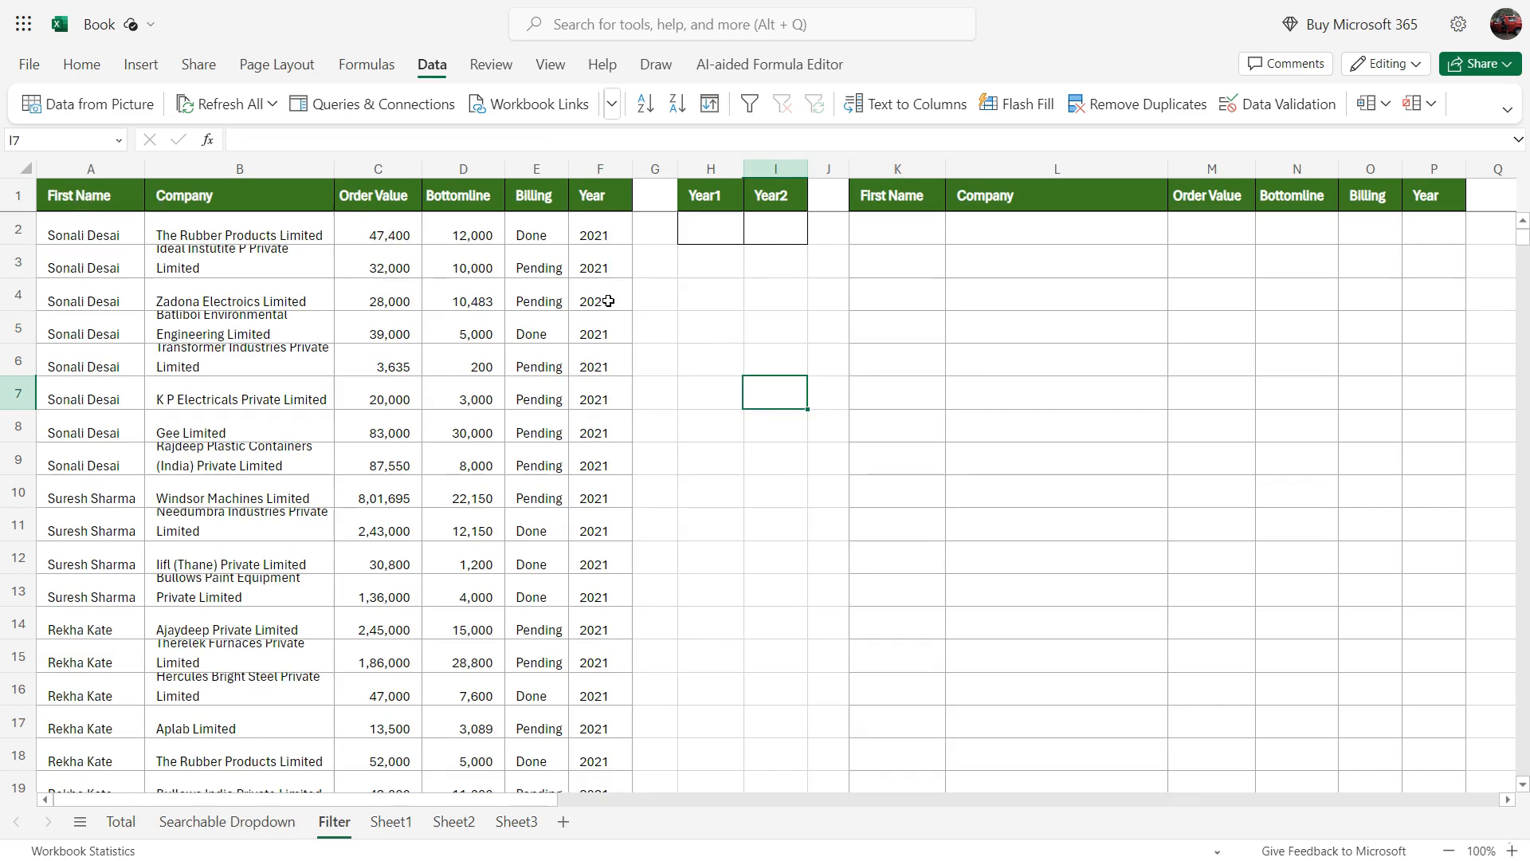
{"action": "left_click", "coordinate": [599, 192]}
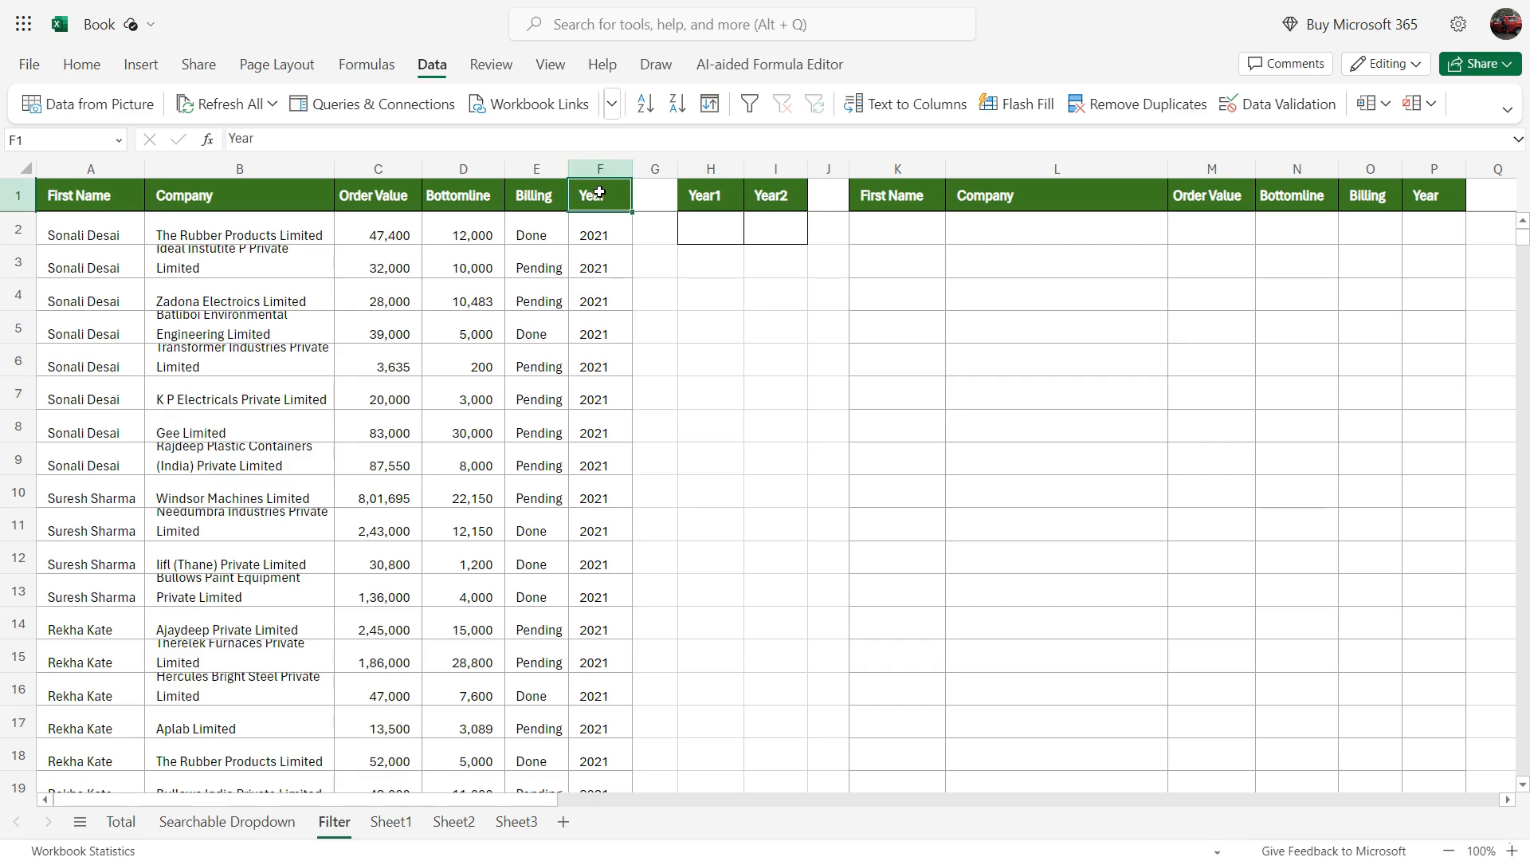
{"action": "key", "text": "ctrl+shift+l"}
Step: Review the years offered by the Year column's filter and look through the order records by year
{"action": "left_click", "coordinate": [623, 196]}
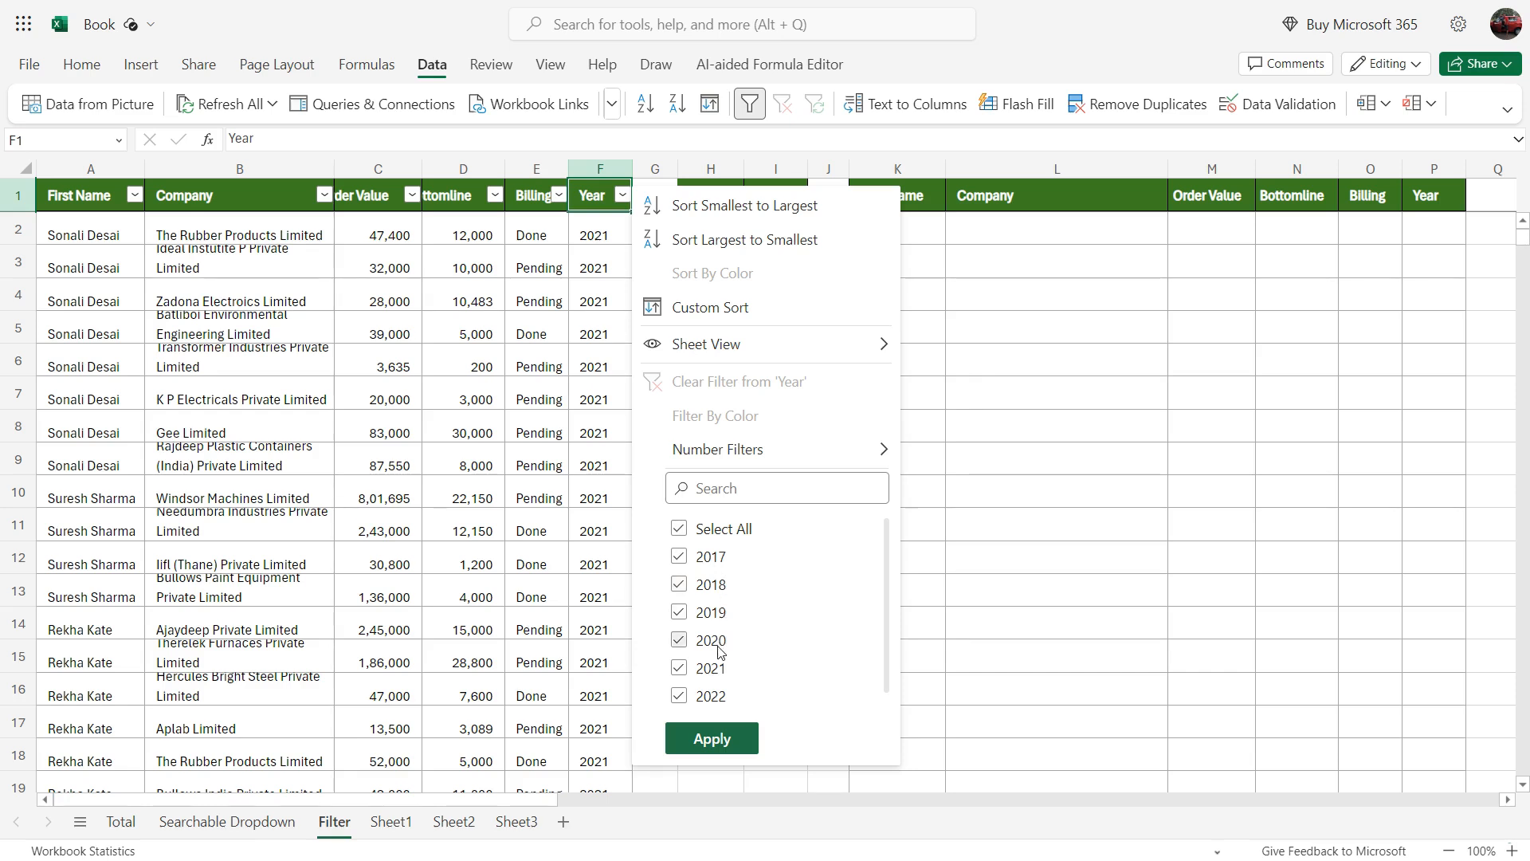
{"action": "scroll", "coordinate": [779, 669], "scroll_direction": "down", "scroll_amount": 1}
{"action": "scroll", "coordinate": [779, 669], "scroll_direction": "up", "scroll_amount": 1}
{"action": "left_click", "coordinate": [558, 422]}
{"action": "scroll", "coordinate": [504, 438], "scroll_direction": "down", "scroll_amount": 20}
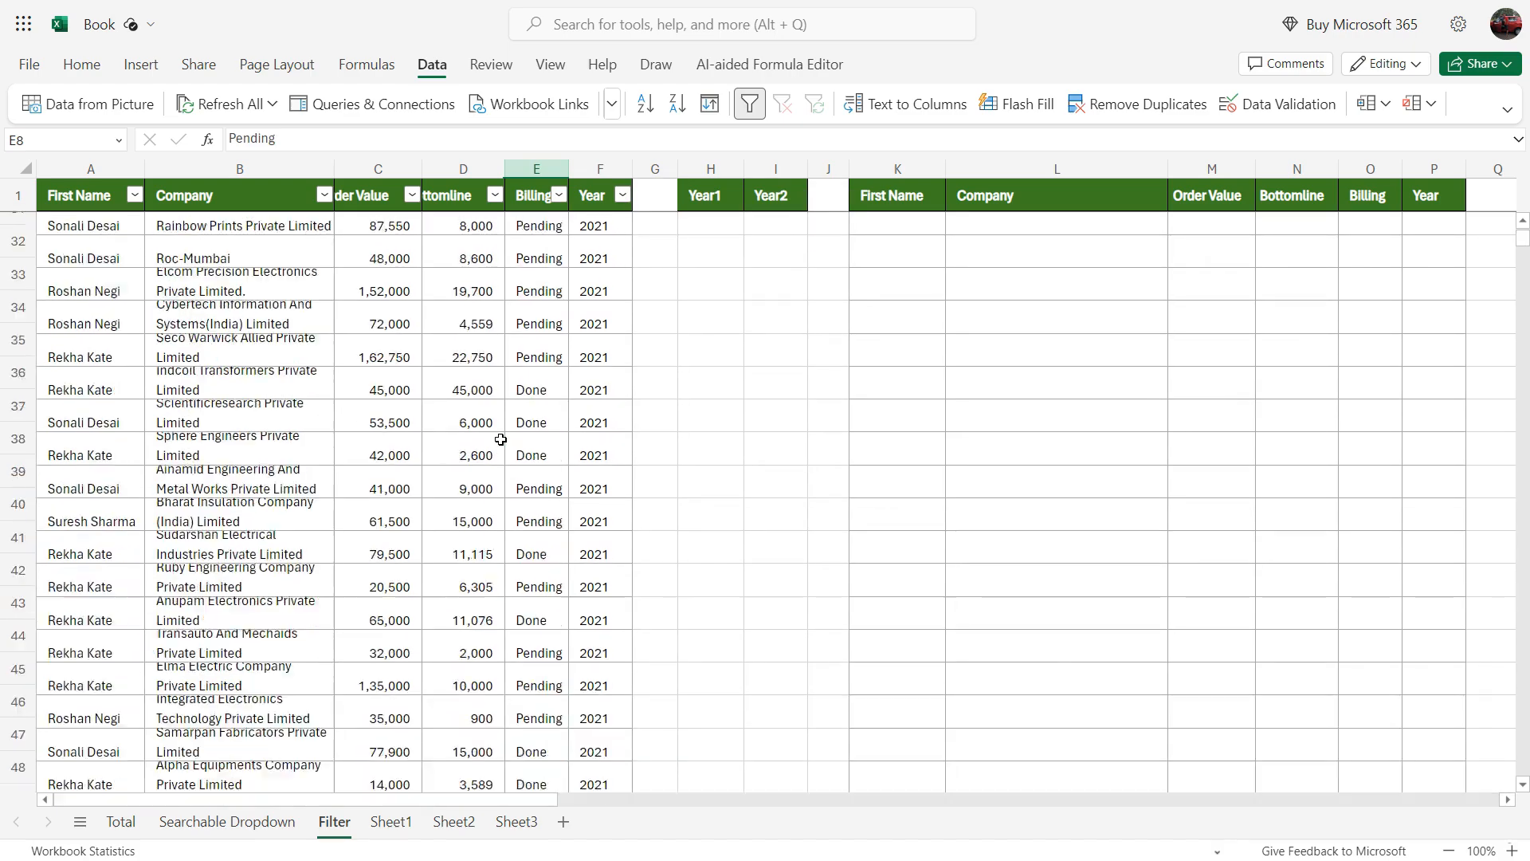
{"action": "scroll", "coordinate": [504, 447], "scroll_direction": "down", "scroll_amount": 18}
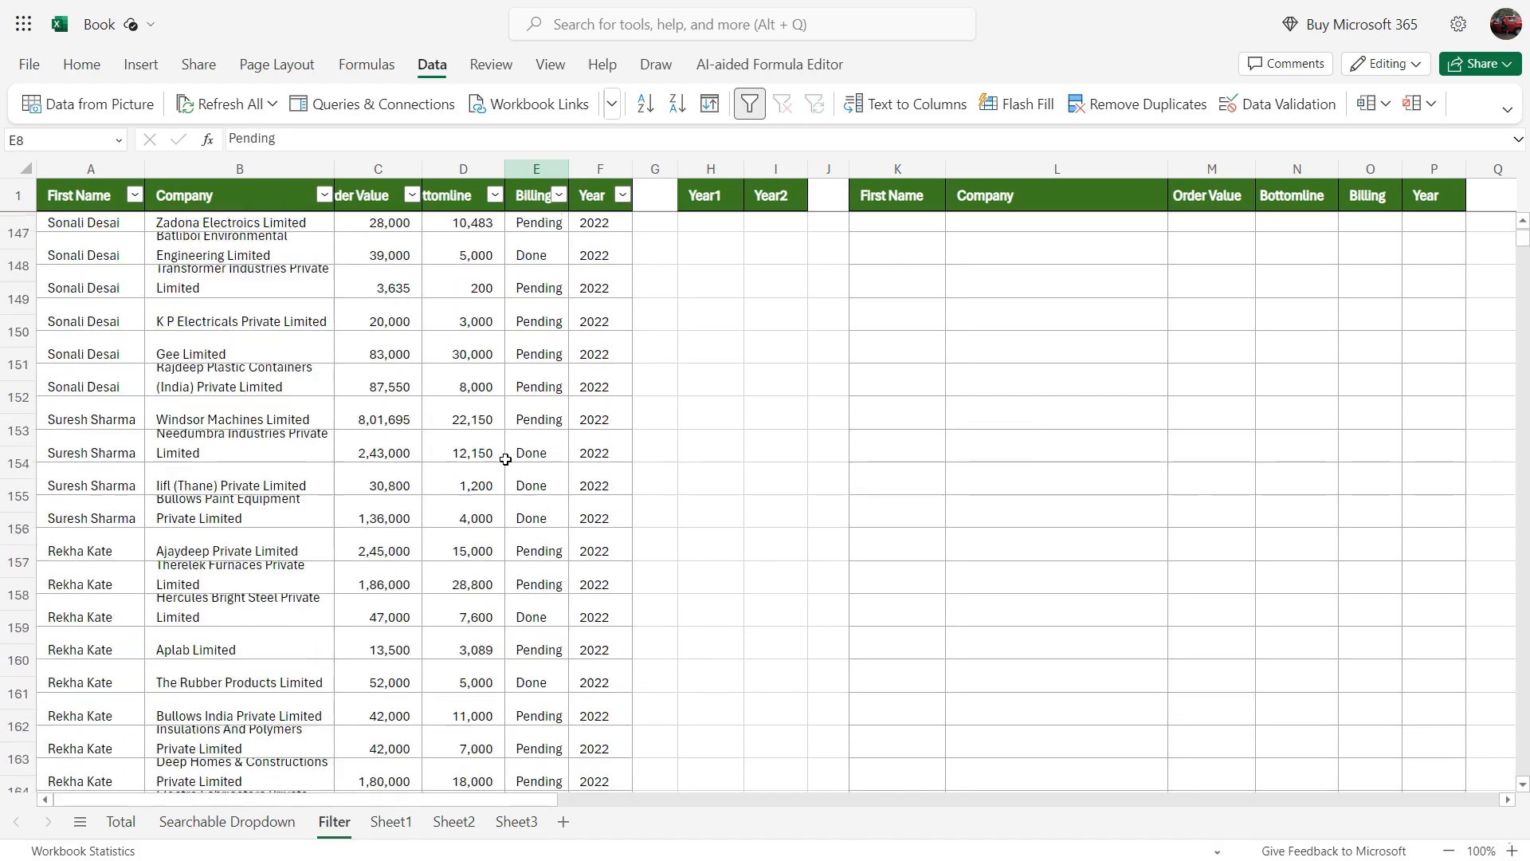
Step: Remove the filters from the header row of the orders table
{"action": "scroll", "coordinate": [506, 465], "scroll_direction": "up", "scroll_amount": 20}
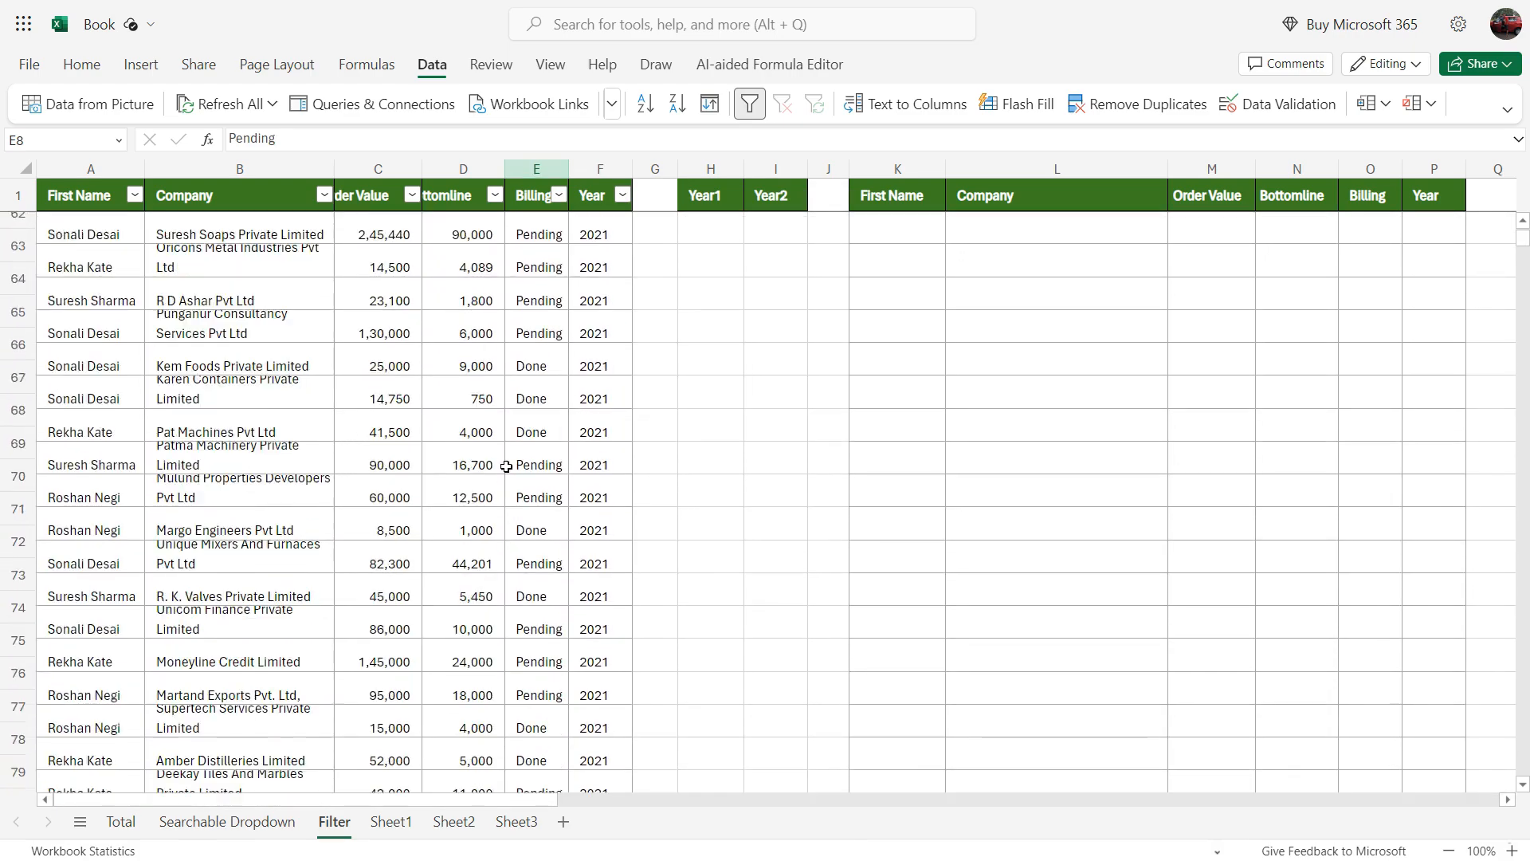
{"action": "left_click", "coordinate": [601, 197]}
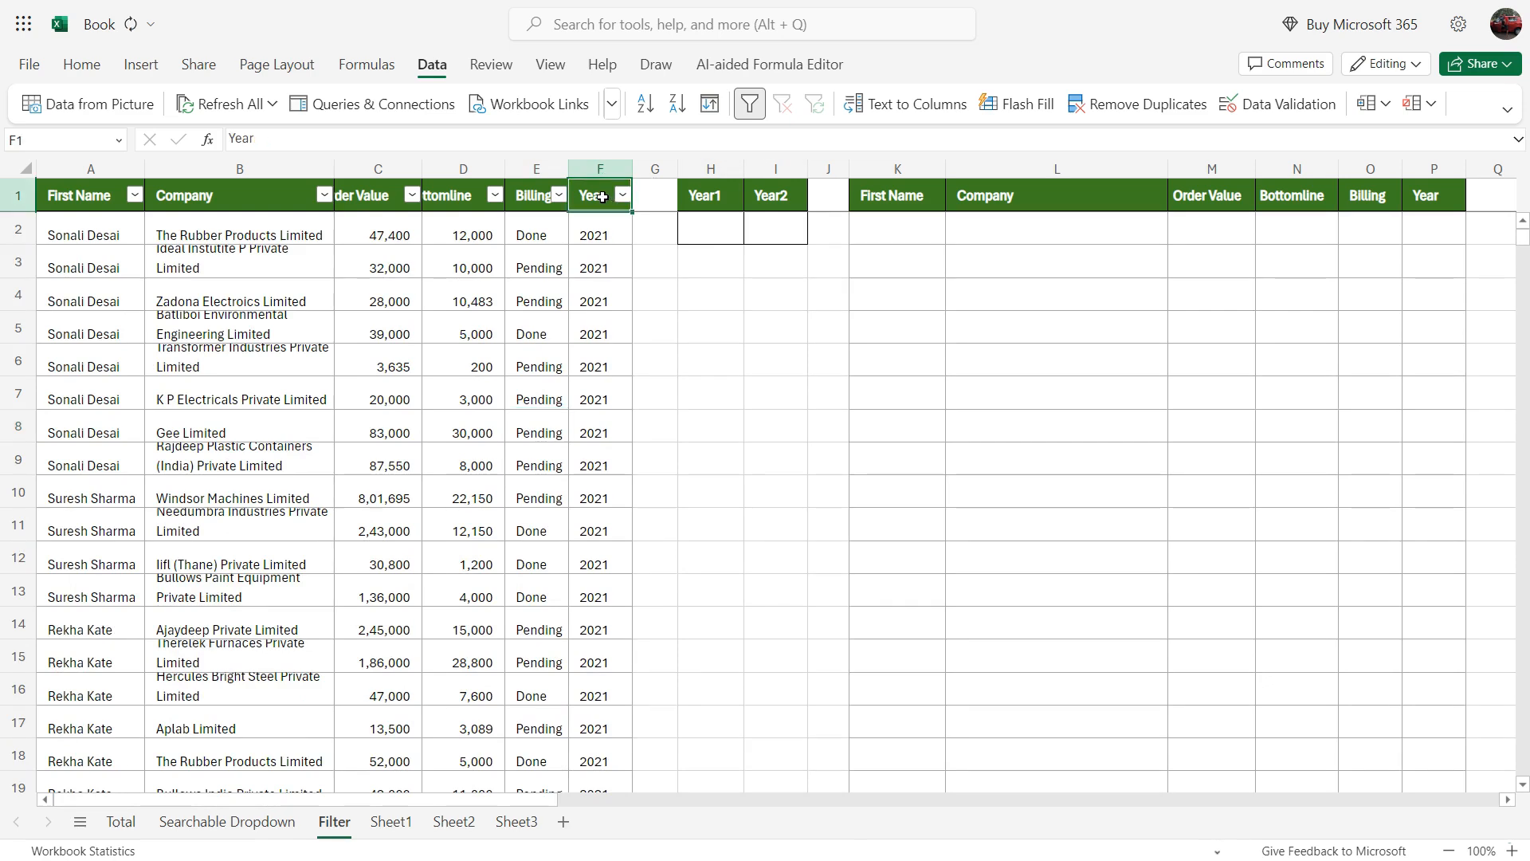
{"action": "key", "text": "ctrl+shift+l"}
{"action": "left_click", "coordinate": [719, 356]}
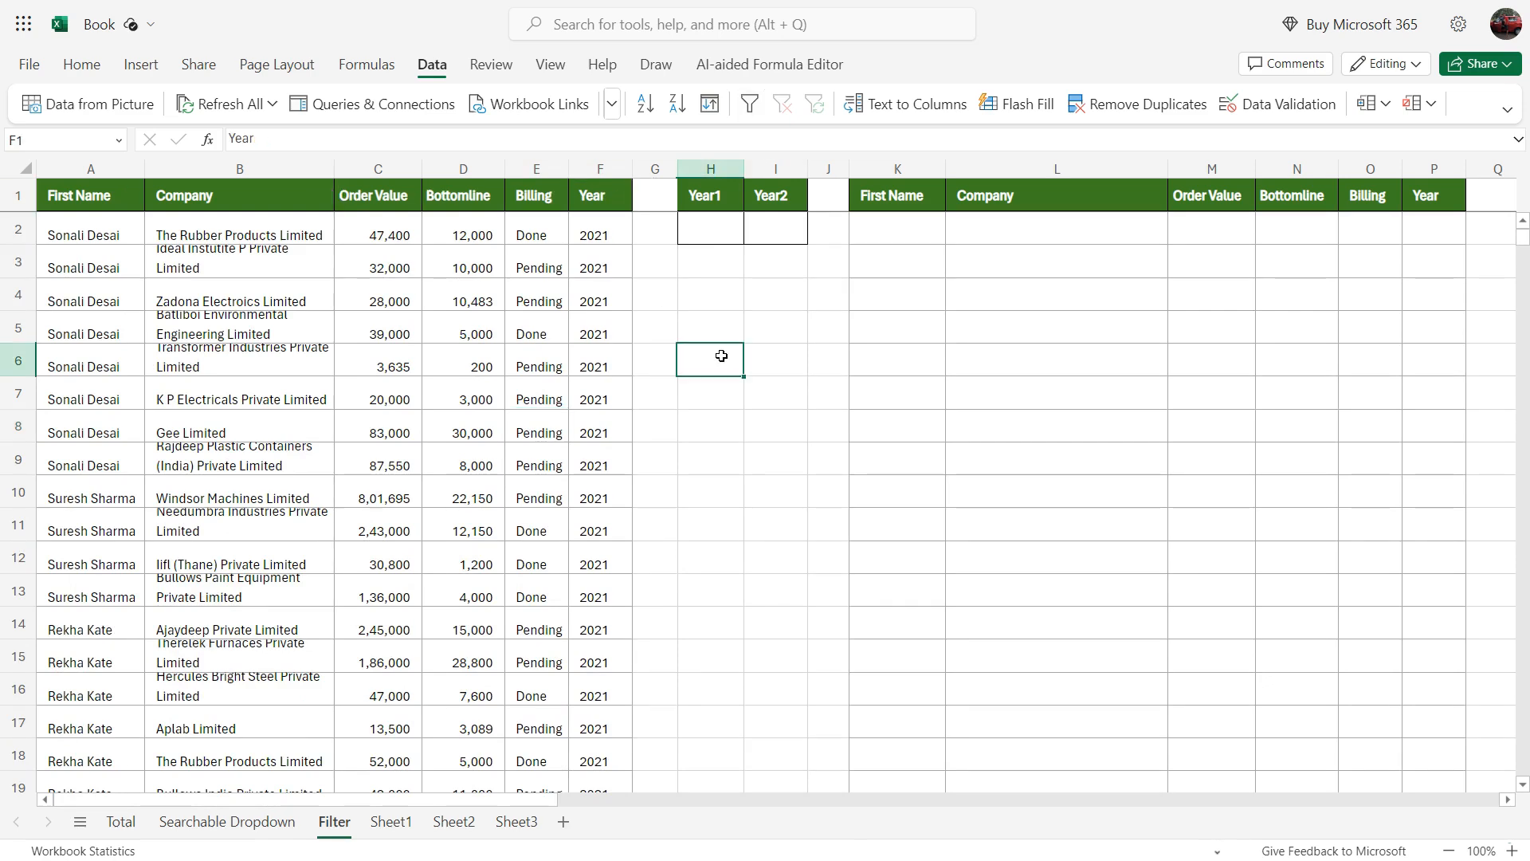
Step: Enter 2022 in H2 as the Year1 criterion
{"action": "left_click", "coordinate": [707, 227]}
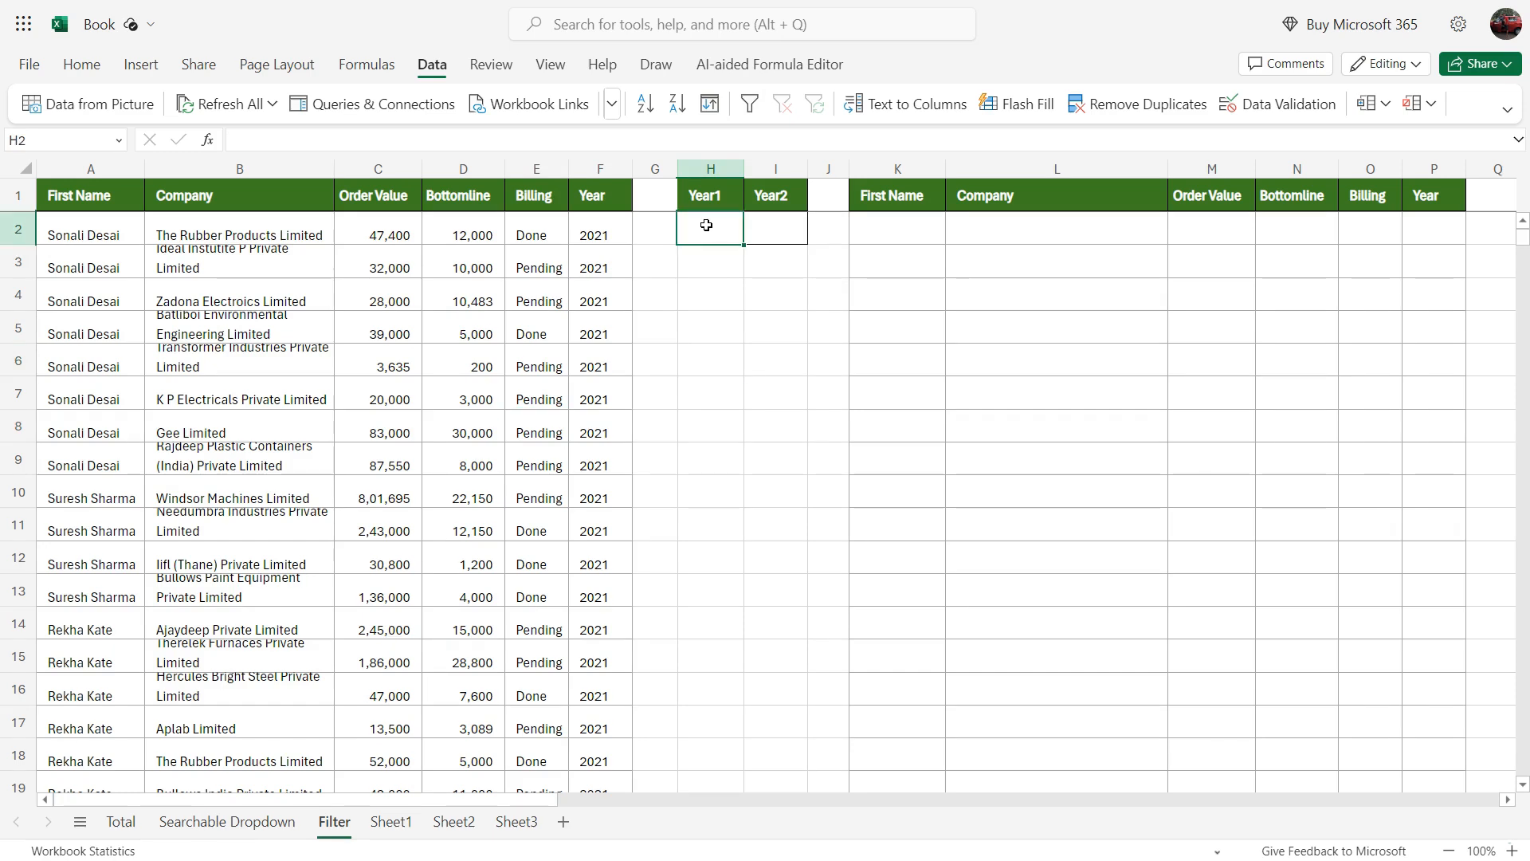
{"action": "left_click", "coordinate": [784, 226]}
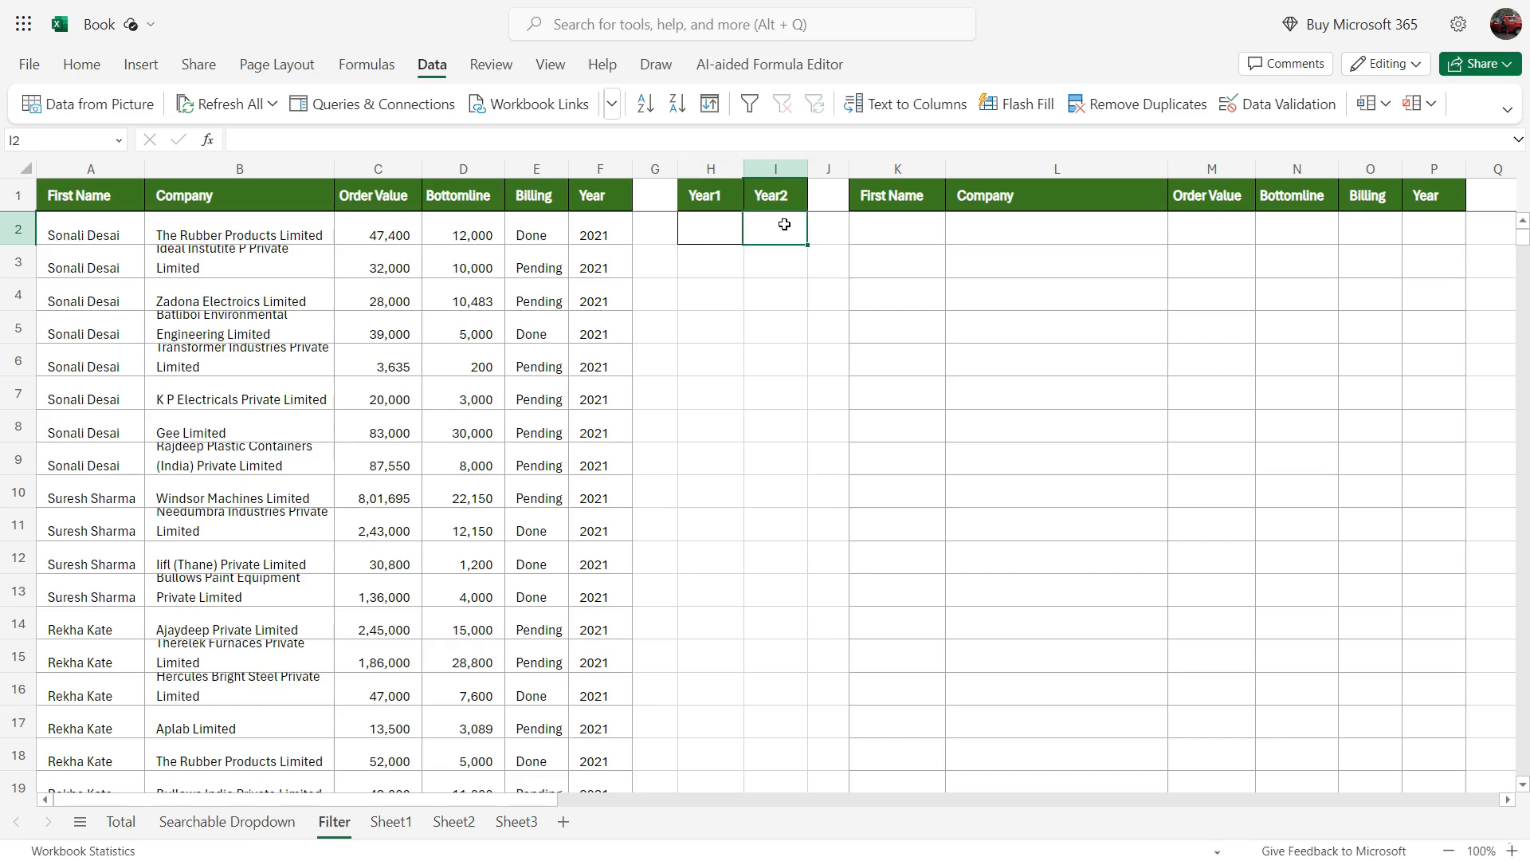
{"action": "left_click_drag", "start_coordinate": [865, 232], "coordinate": [1431, 396]}
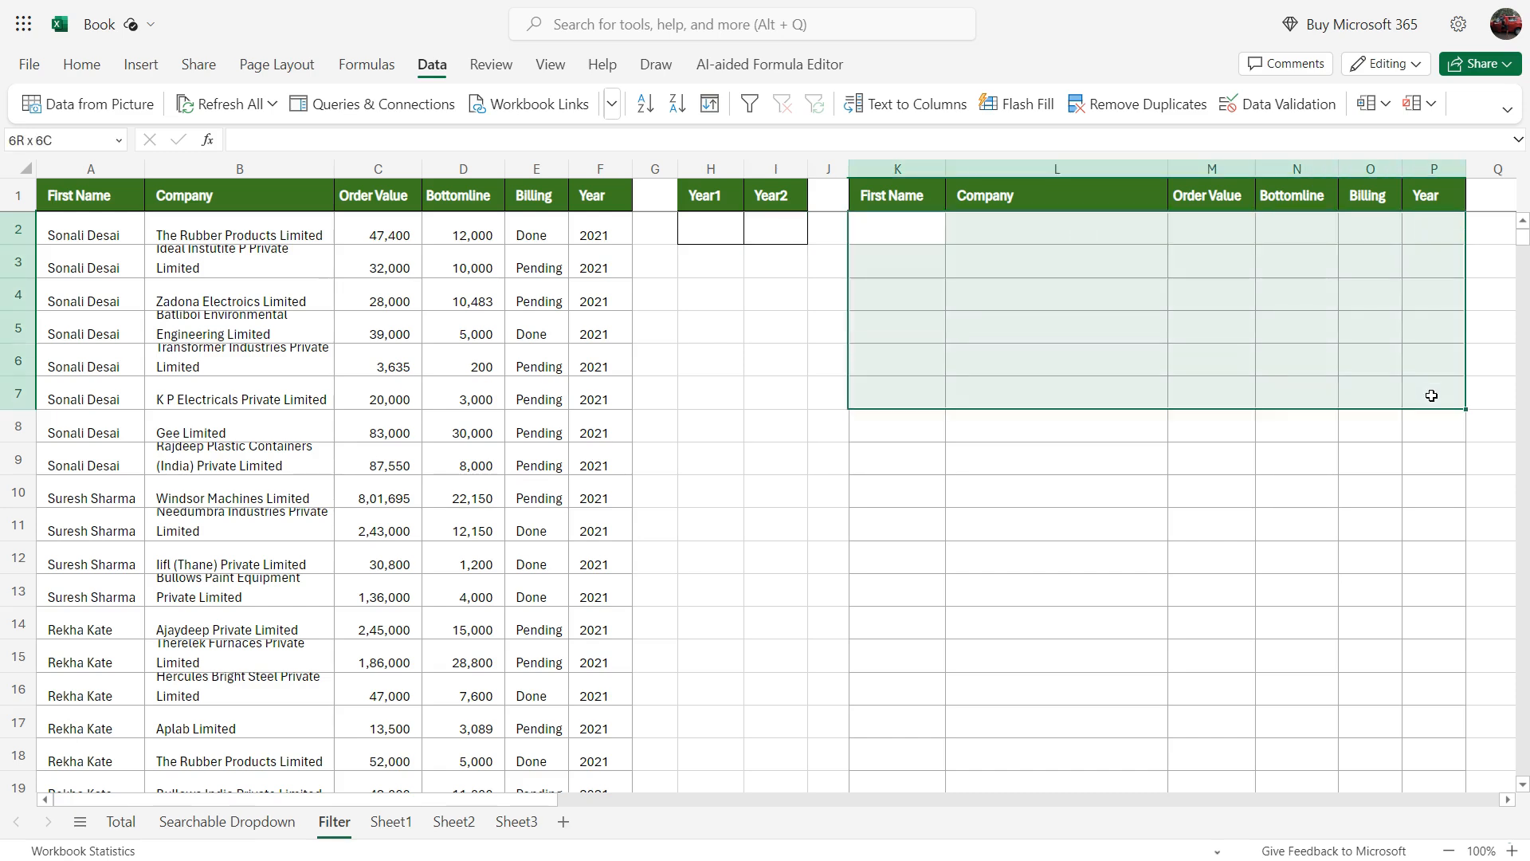
{"action": "left_click", "coordinate": [1076, 523]}
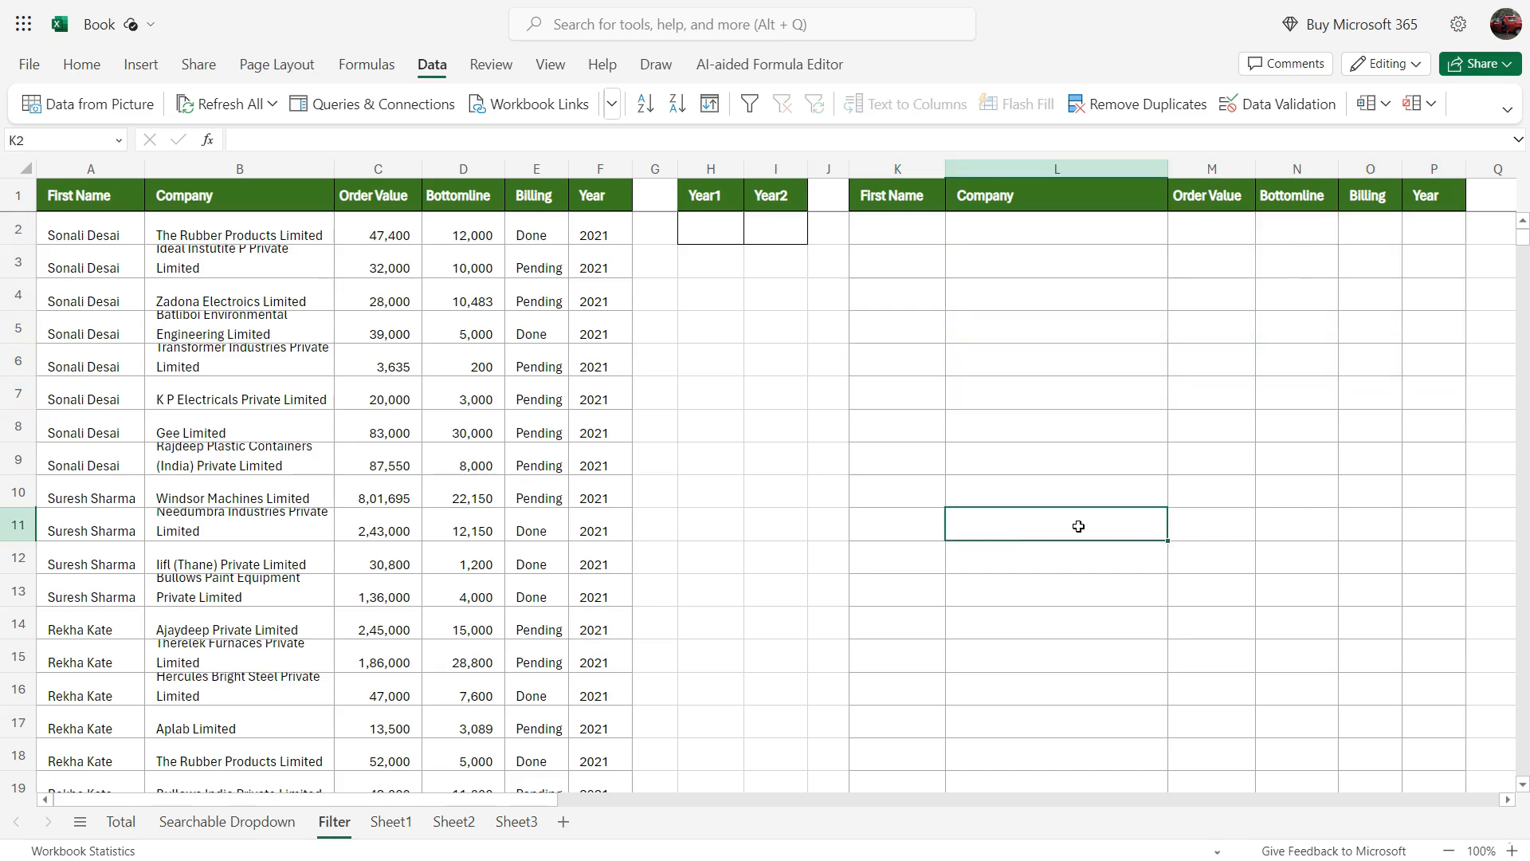
{"action": "left_click", "coordinate": [709, 229]}
{"action": "type", "text": "2022"}
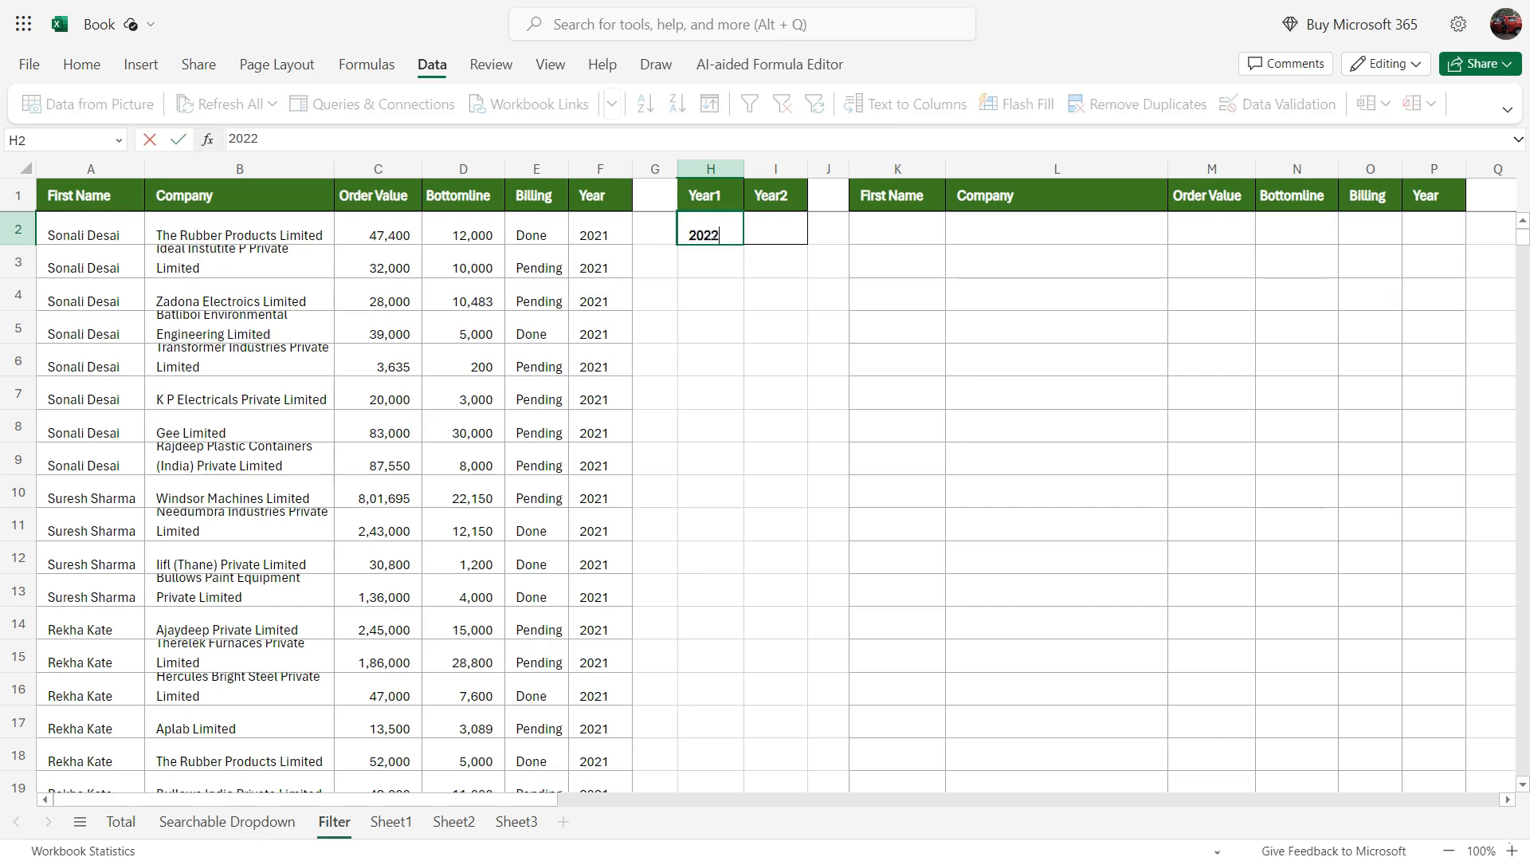
{"action": "key", "text": "Return"}
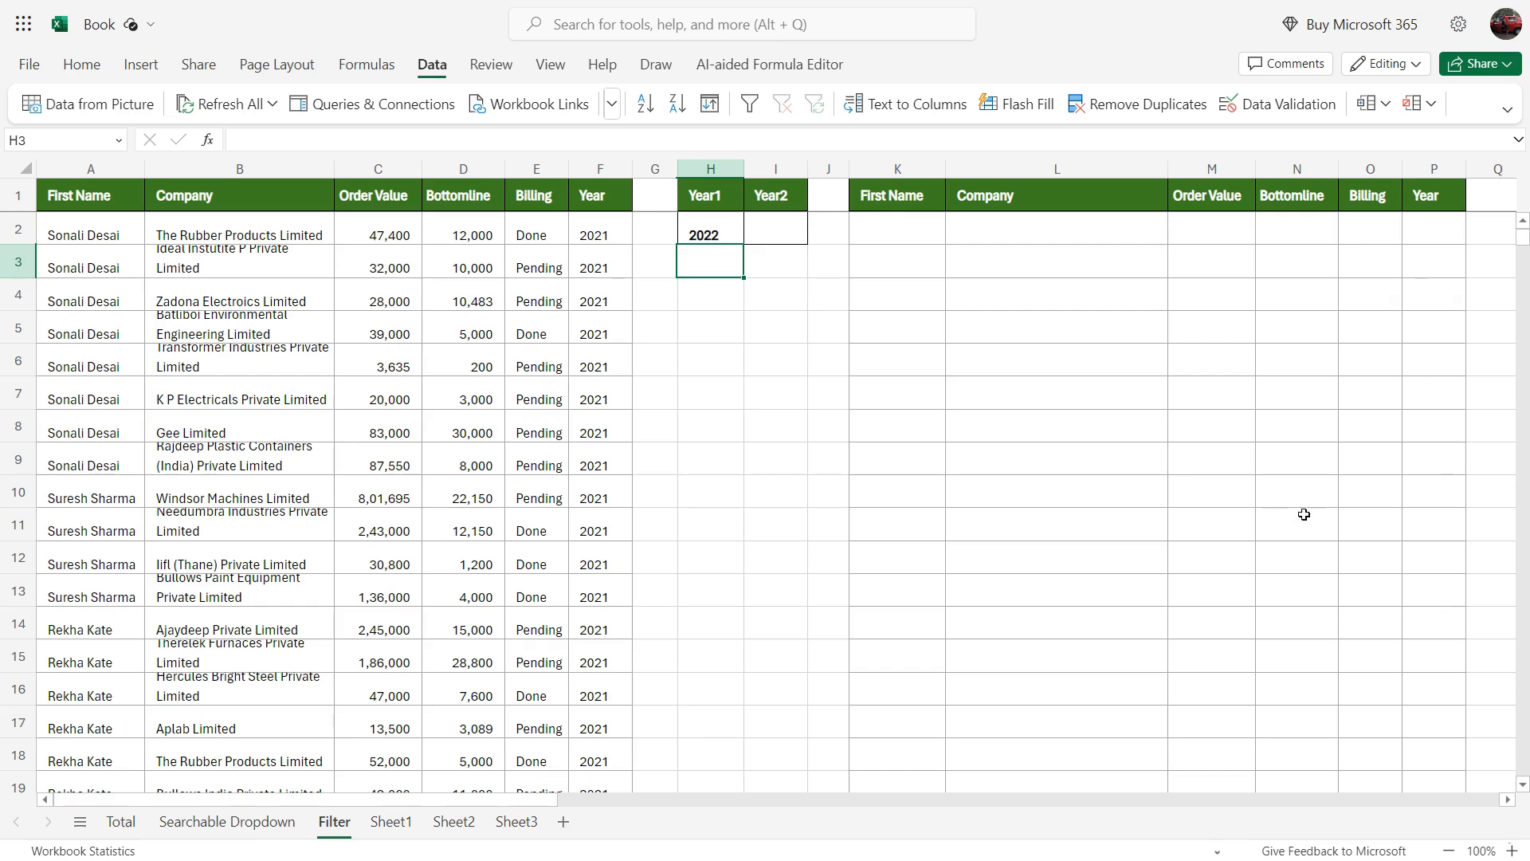
{"action": "left_click", "coordinate": [721, 230]}
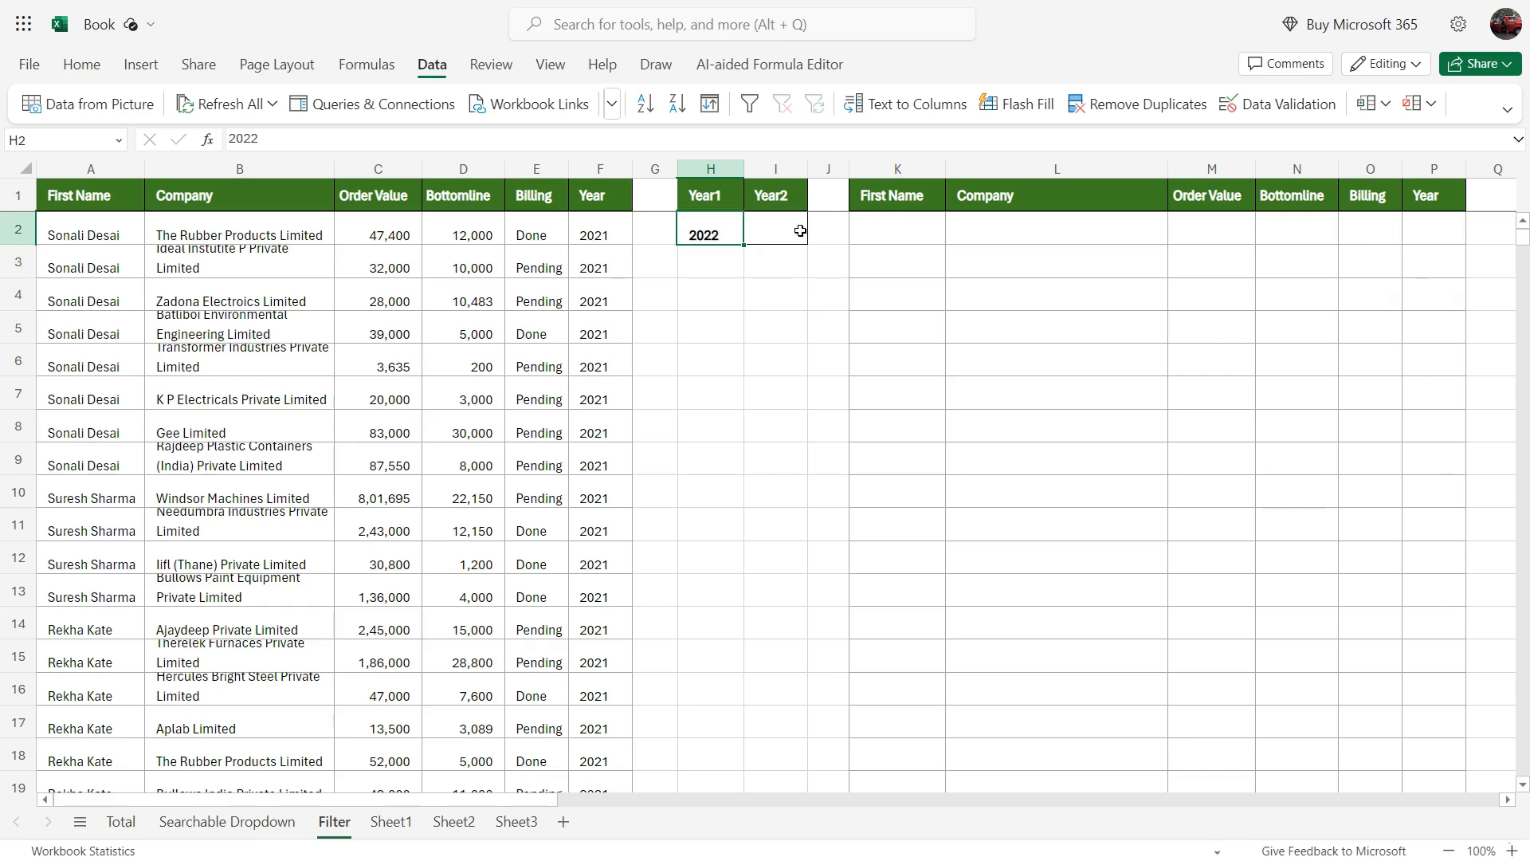
Step: Start a FILTER formula in K2 with columns A:F as the array to filter
{"action": "left_click", "coordinate": [897, 235]}
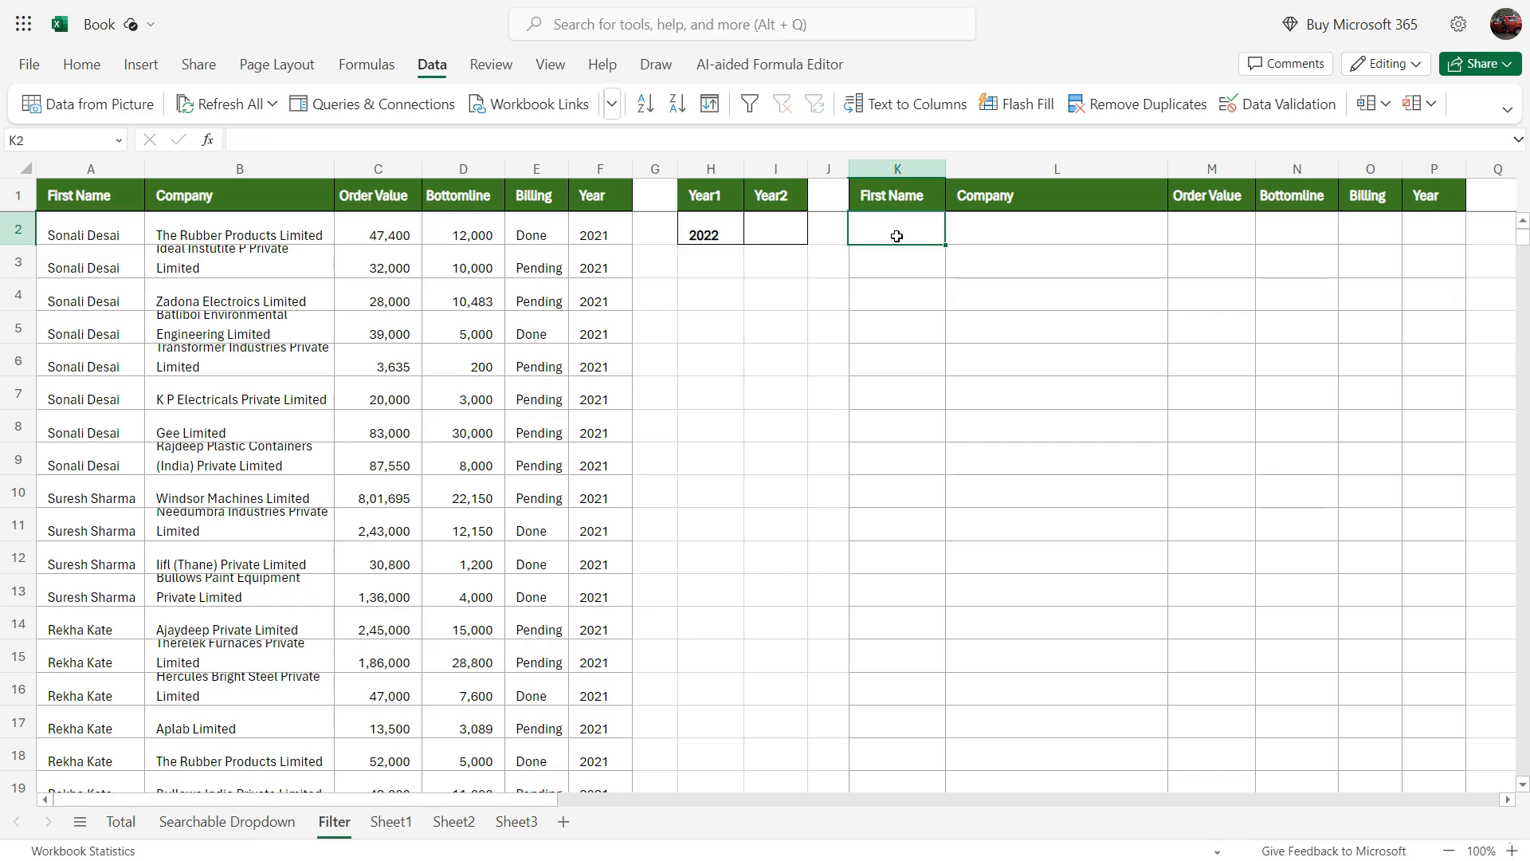
{"action": "type", "text": "=fil"}
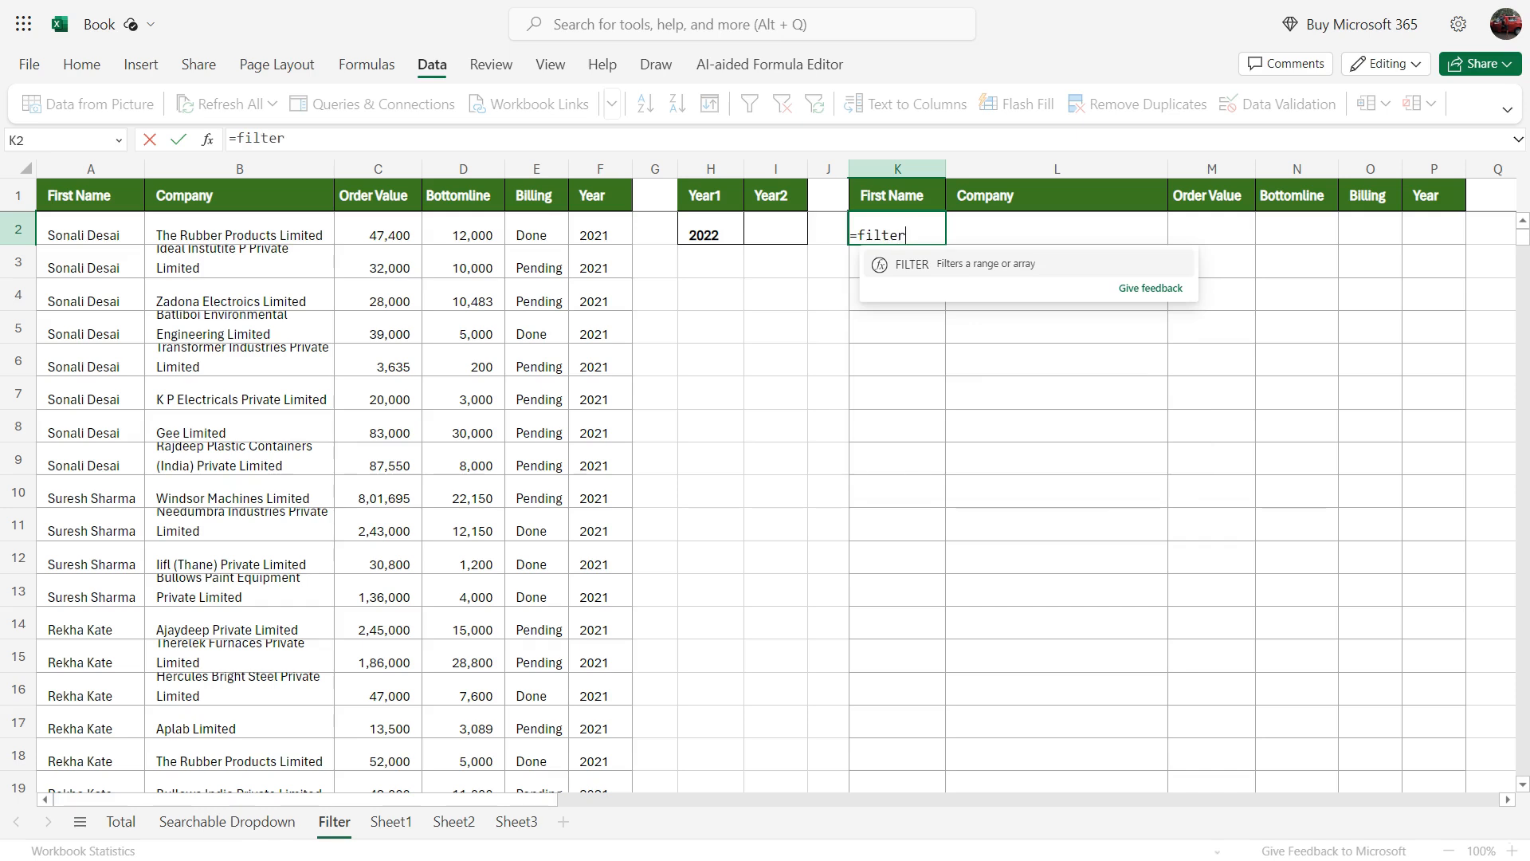
{"action": "type", "text": "ter"}
{"action": "key", "text": "Tab"}
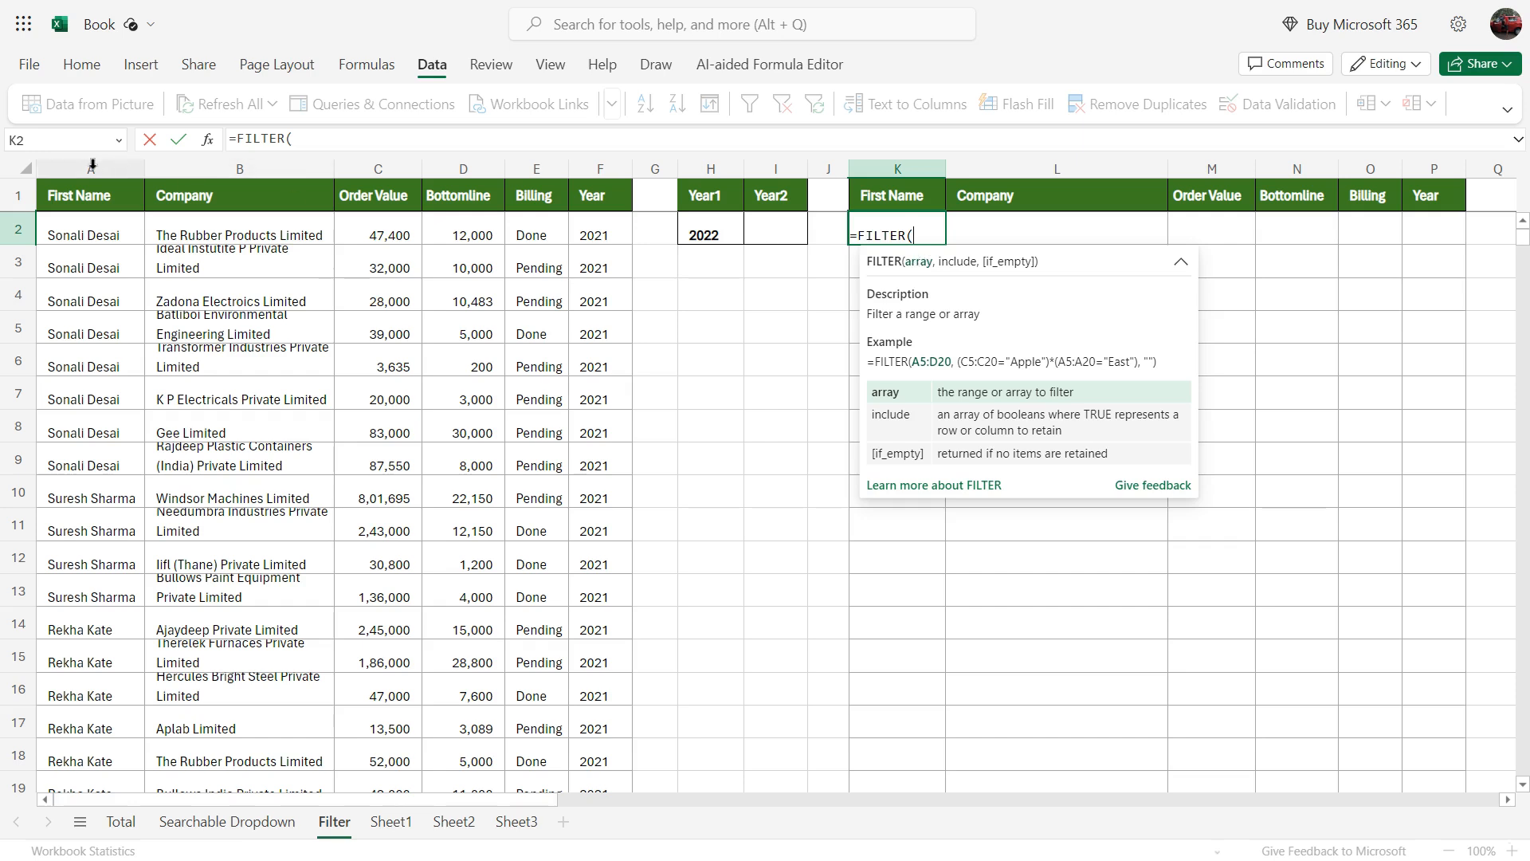
{"action": "left_click_drag", "start_coordinate": [91, 165], "coordinate": [592, 171]}
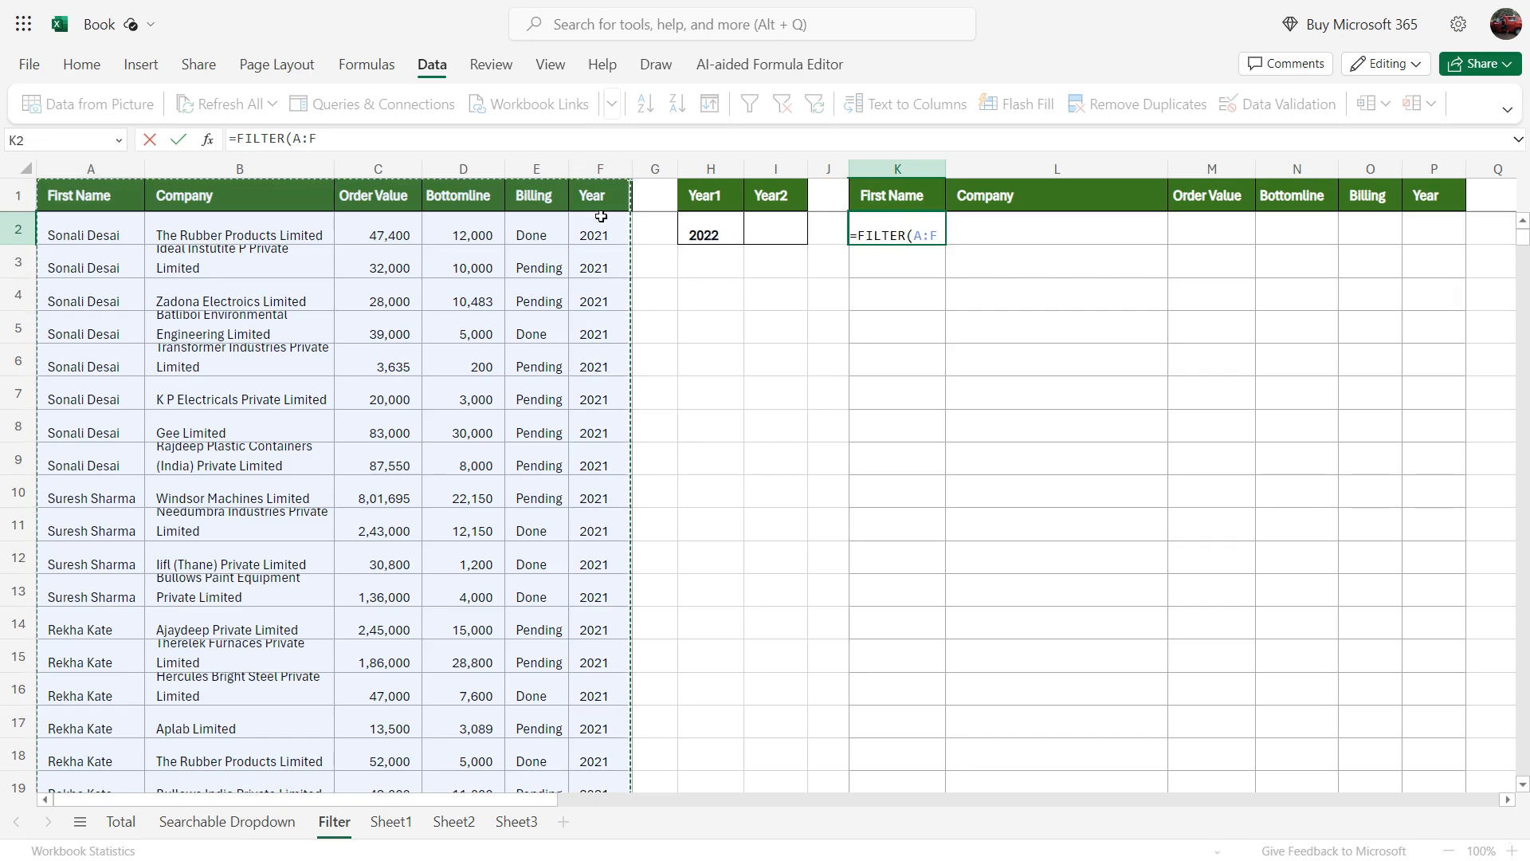
{"action": "scroll", "coordinate": [601, 219], "scroll_direction": "down", "scroll_amount": 13}
{"action": "scroll", "coordinate": [601, 222], "scroll_direction": "down", "scroll_amount": 2}
{"action": "scroll", "coordinate": [602, 223], "scroll_direction": "up", "scroll_amount": 12}
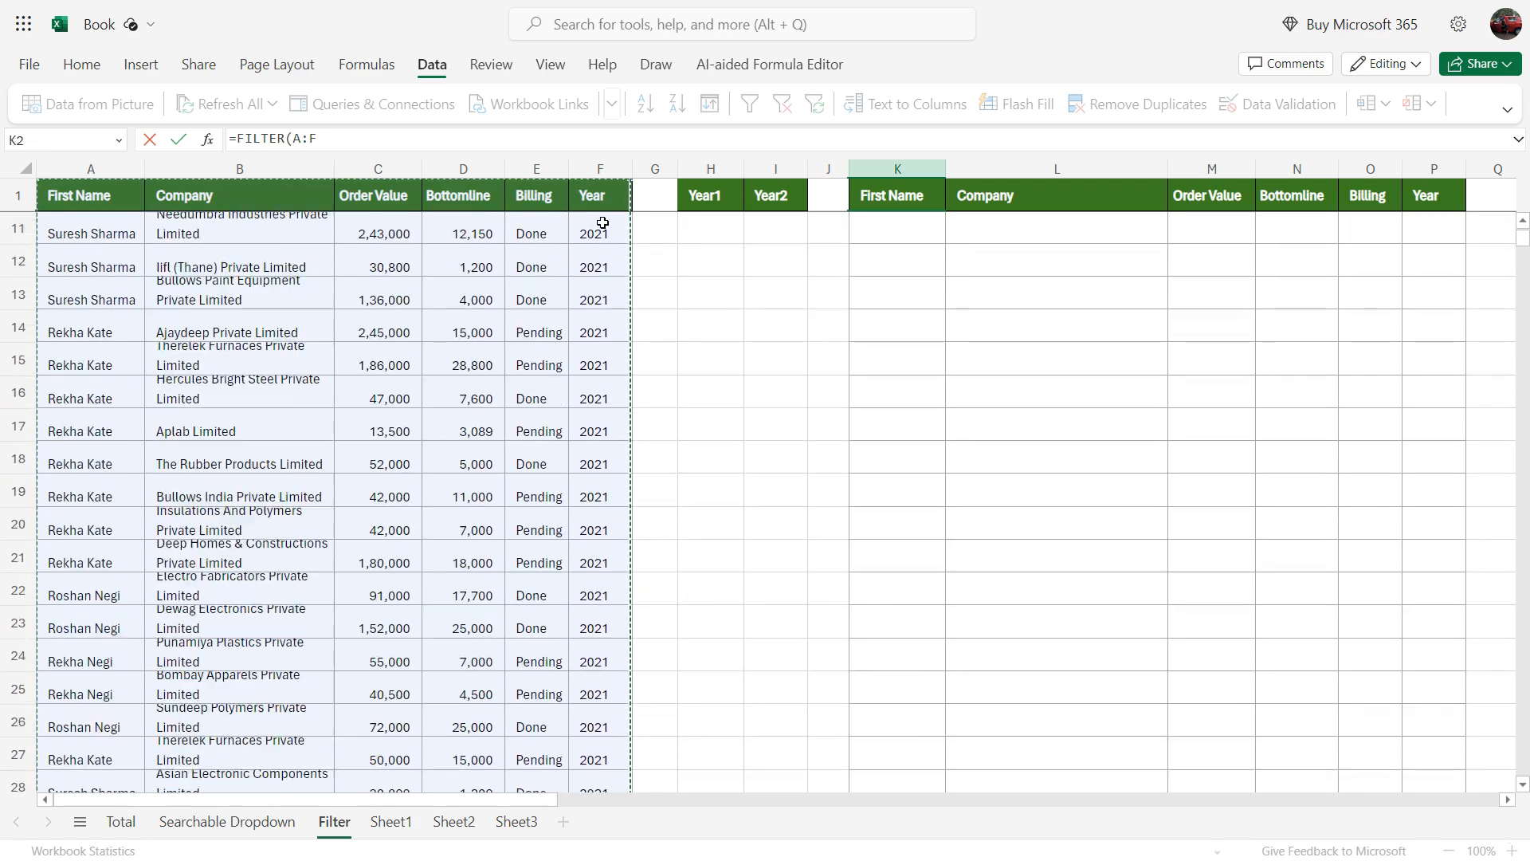
{"action": "scroll", "coordinate": [603, 224], "scroll_direction": "up", "scroll_amount": 3}
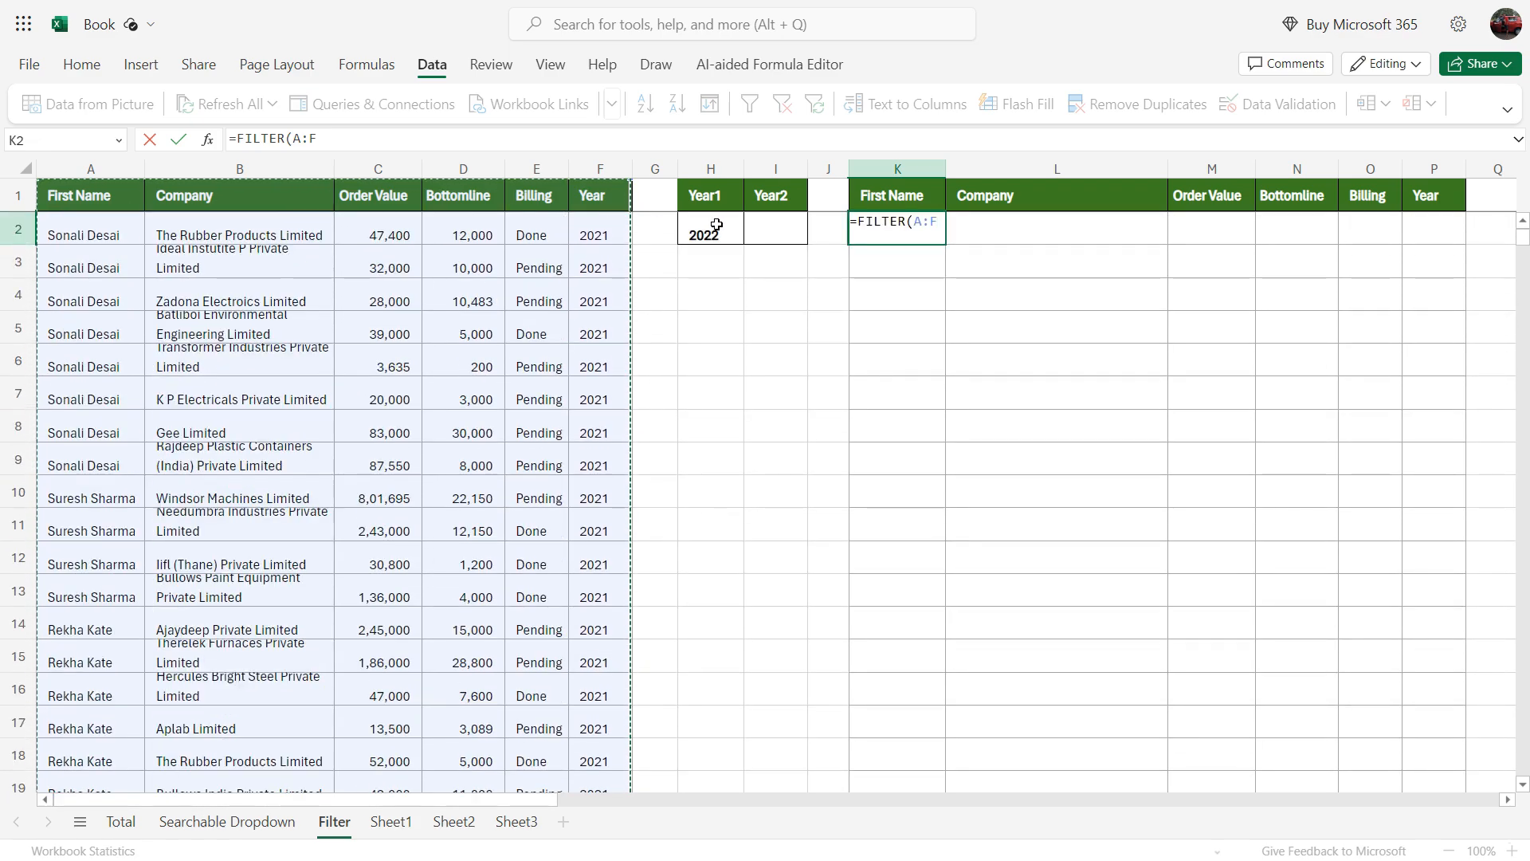
Step: Complete the K2 formula with the condition F:F=$H$2 so only orders from the Year1 value are returned
{"action": "type", "text": ","}
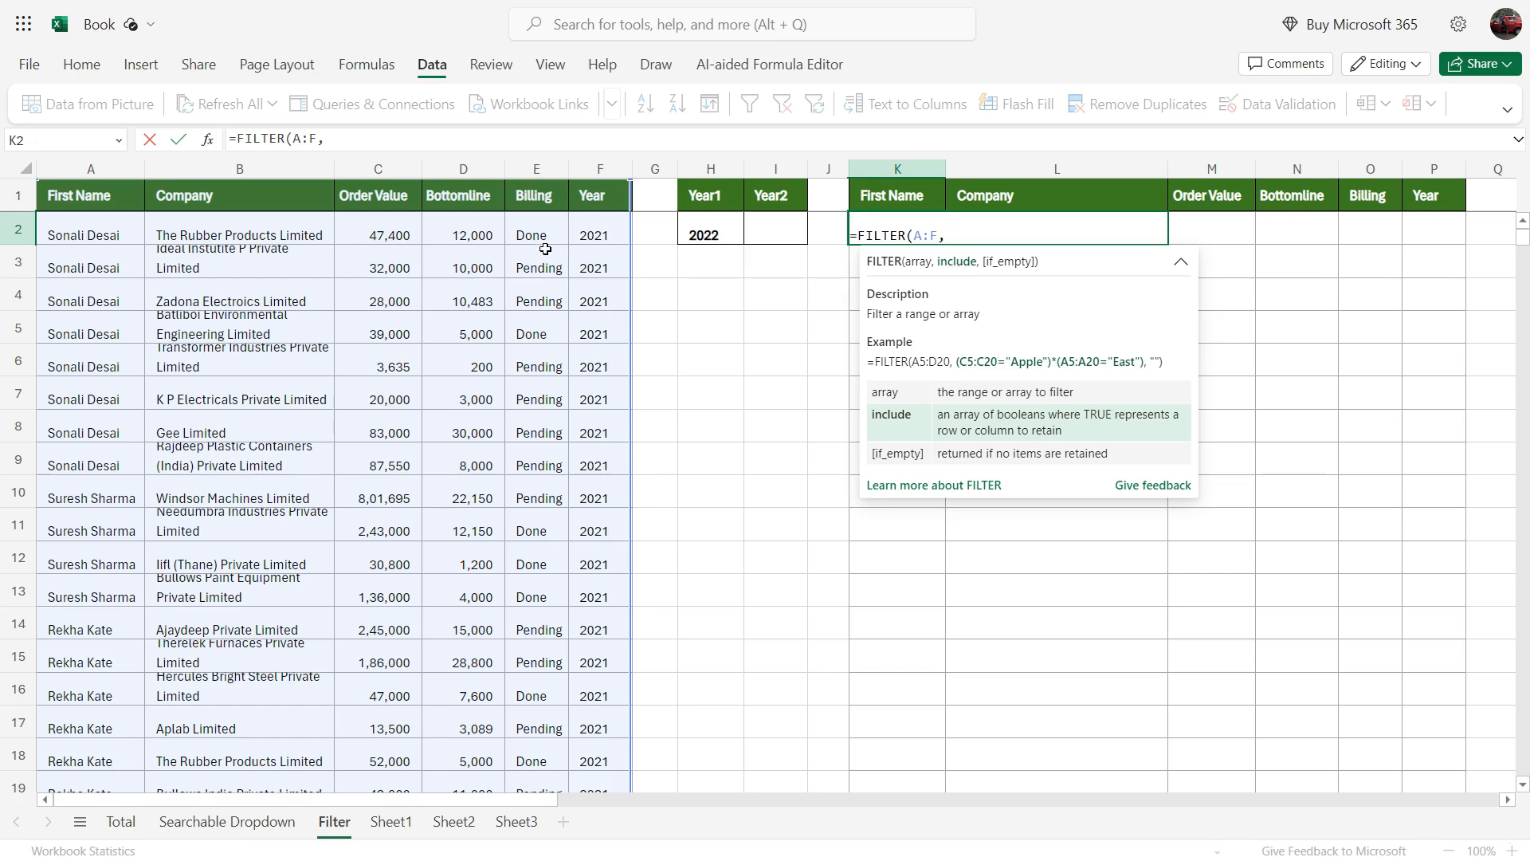
{"action": "left_click", "coordinate": [594, 165]}
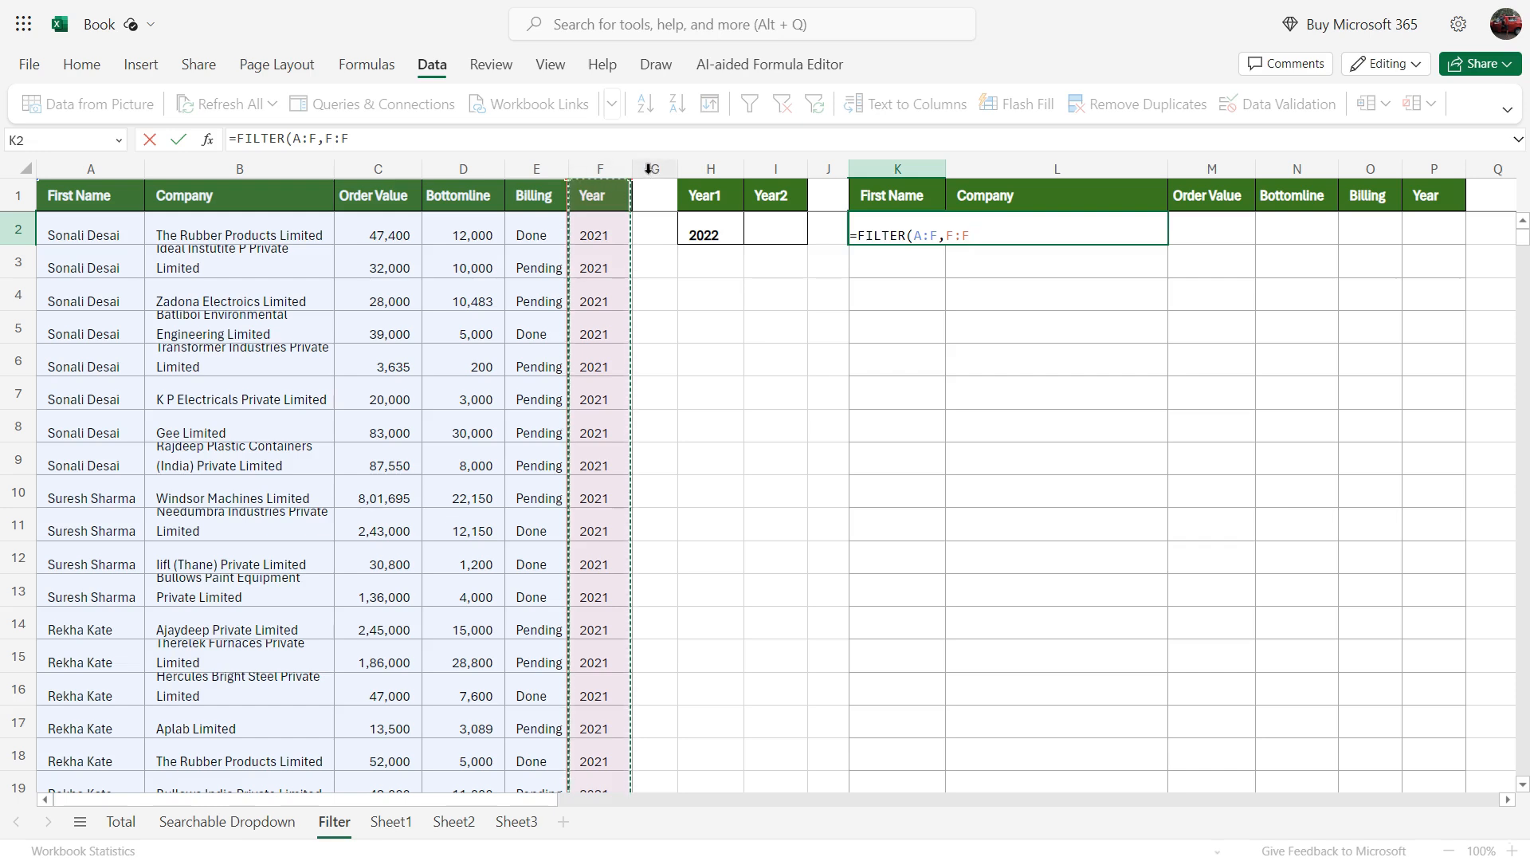
{"action": "type", "text": "="}
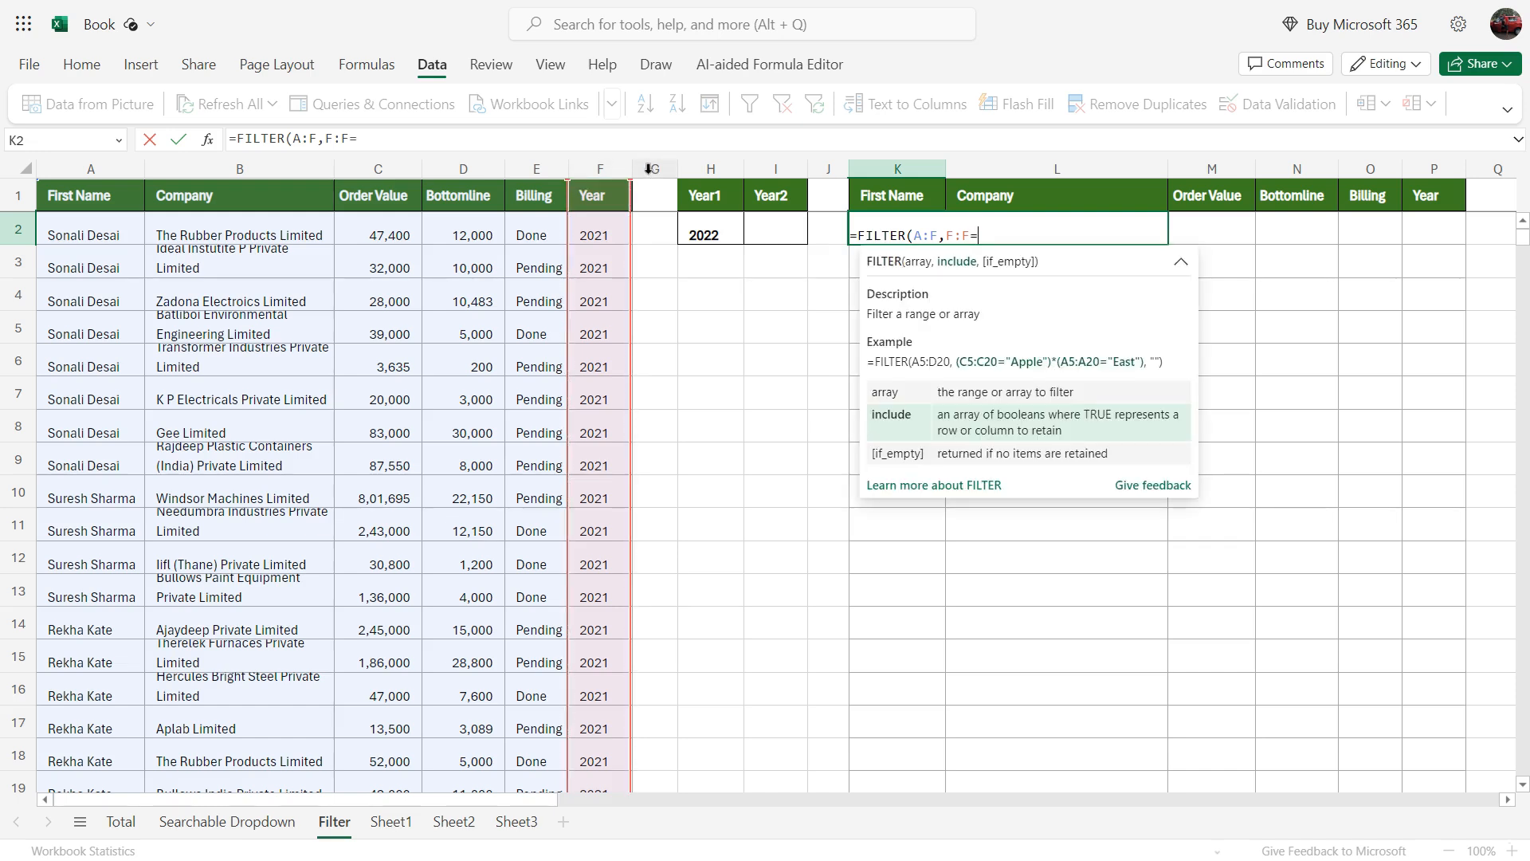
{"action": "left_click", "coordinate": [705, 231]}
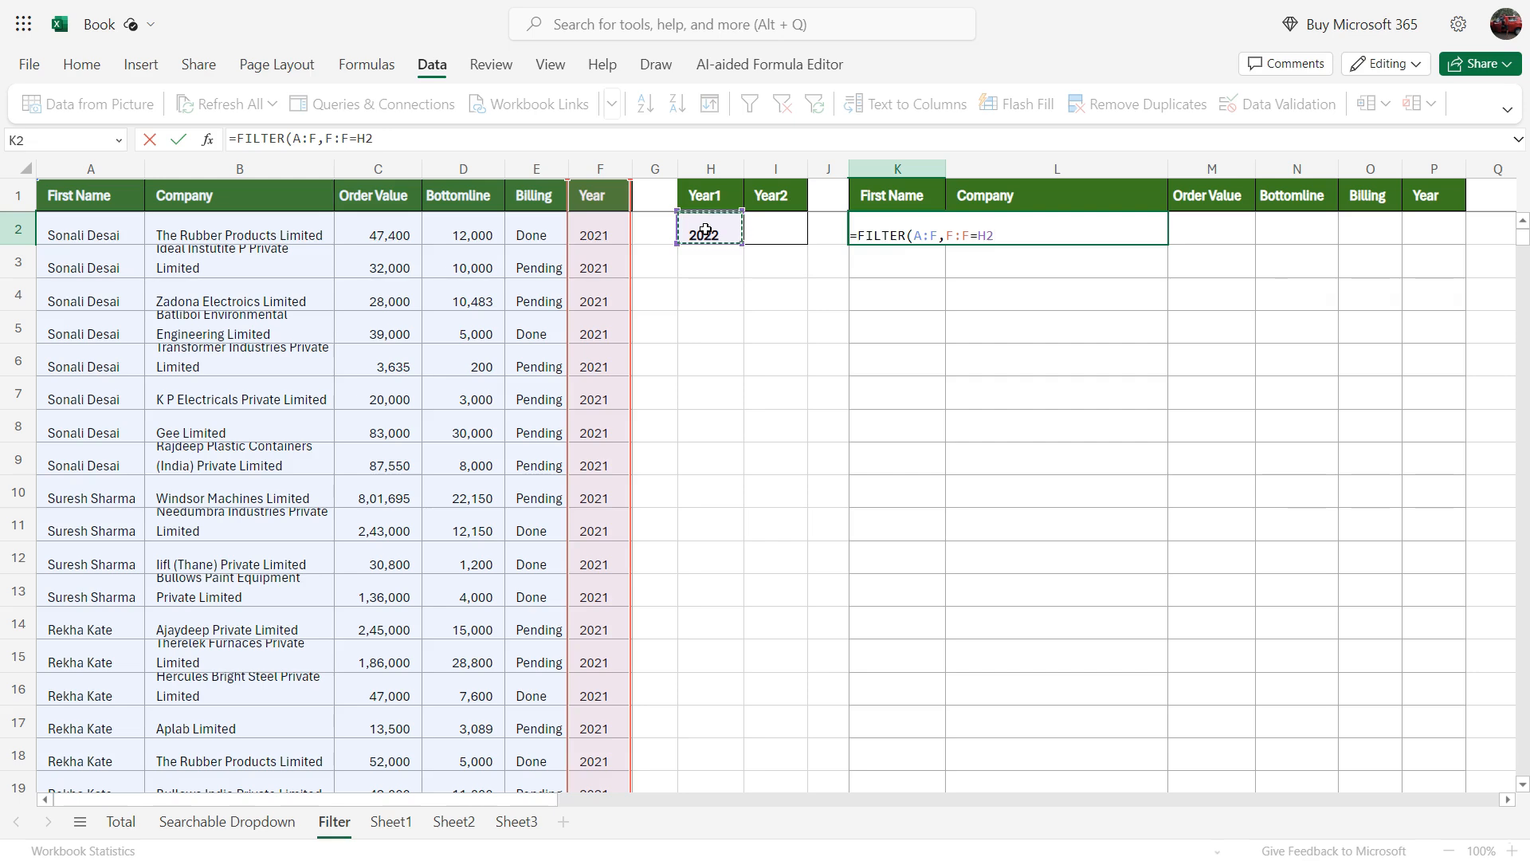
{"action": "key", "text": "F4"}
{"action": "type", "text": ")"}
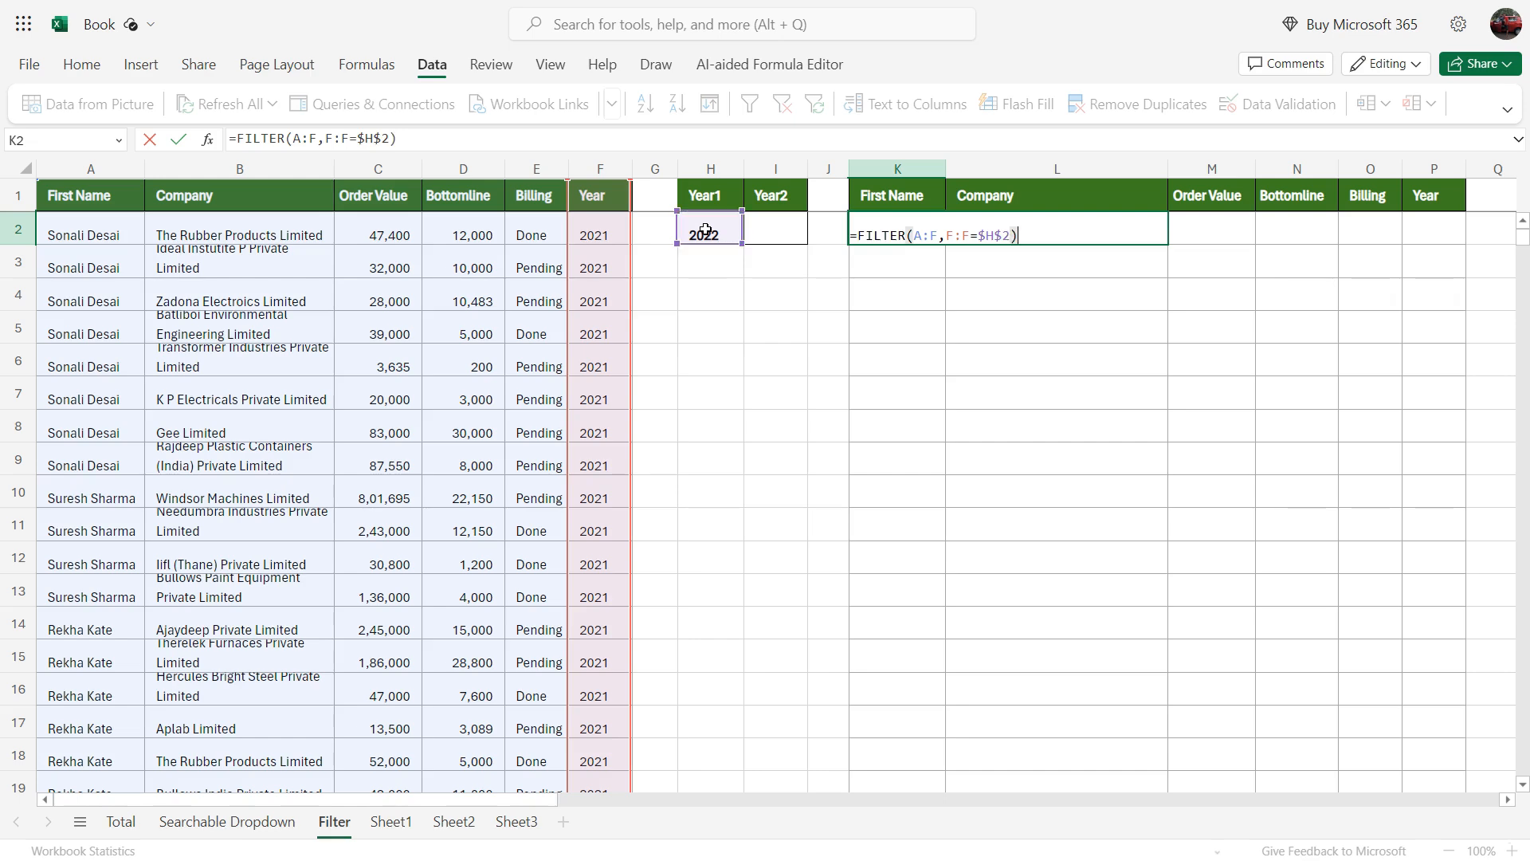
{"action": "key", "text": "Return"}
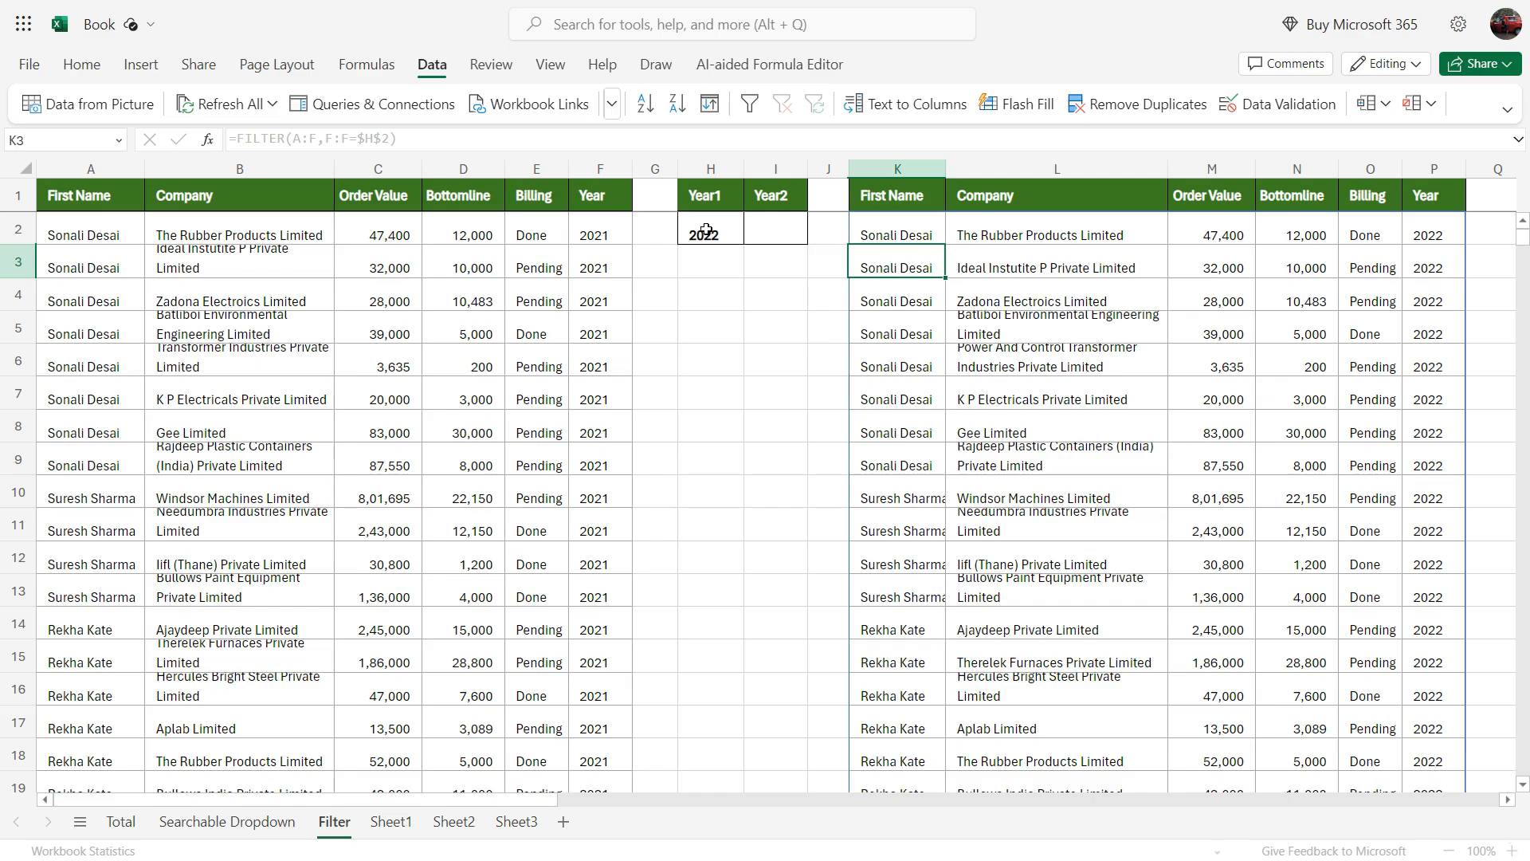
Step: Check the filtered order records, and enter 2017 in I2 as the Year2 criterion
{"action": "scroll", "coordinate": [1424, 241], "scroll_direction": "down", "scroll_amount": 20}
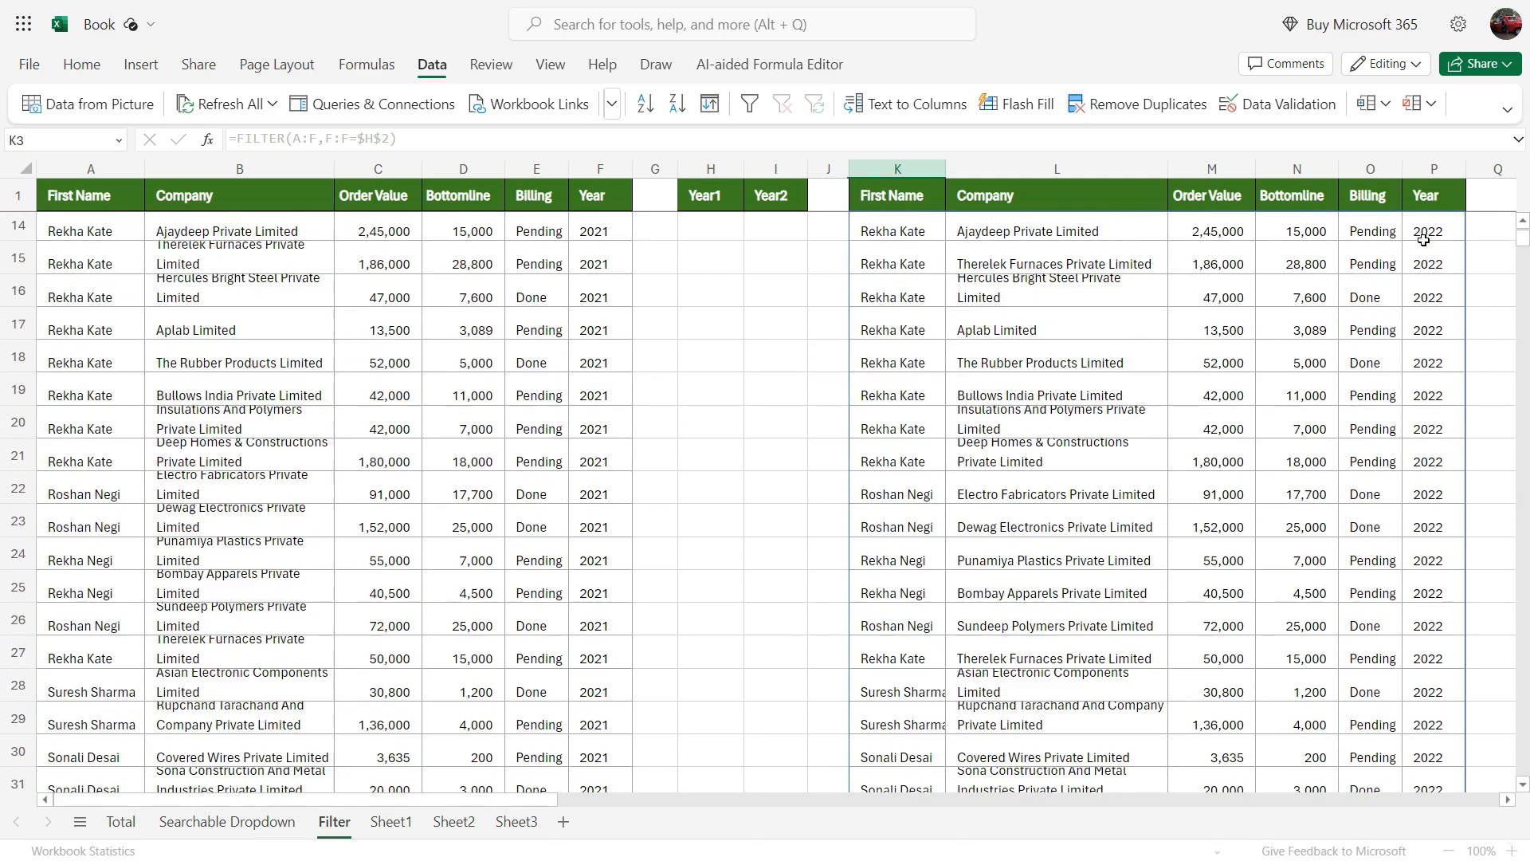
{"action": "scroll", "coordinate": [1424, 241], "scroll_direction": "down", "scroll_amount": 20}
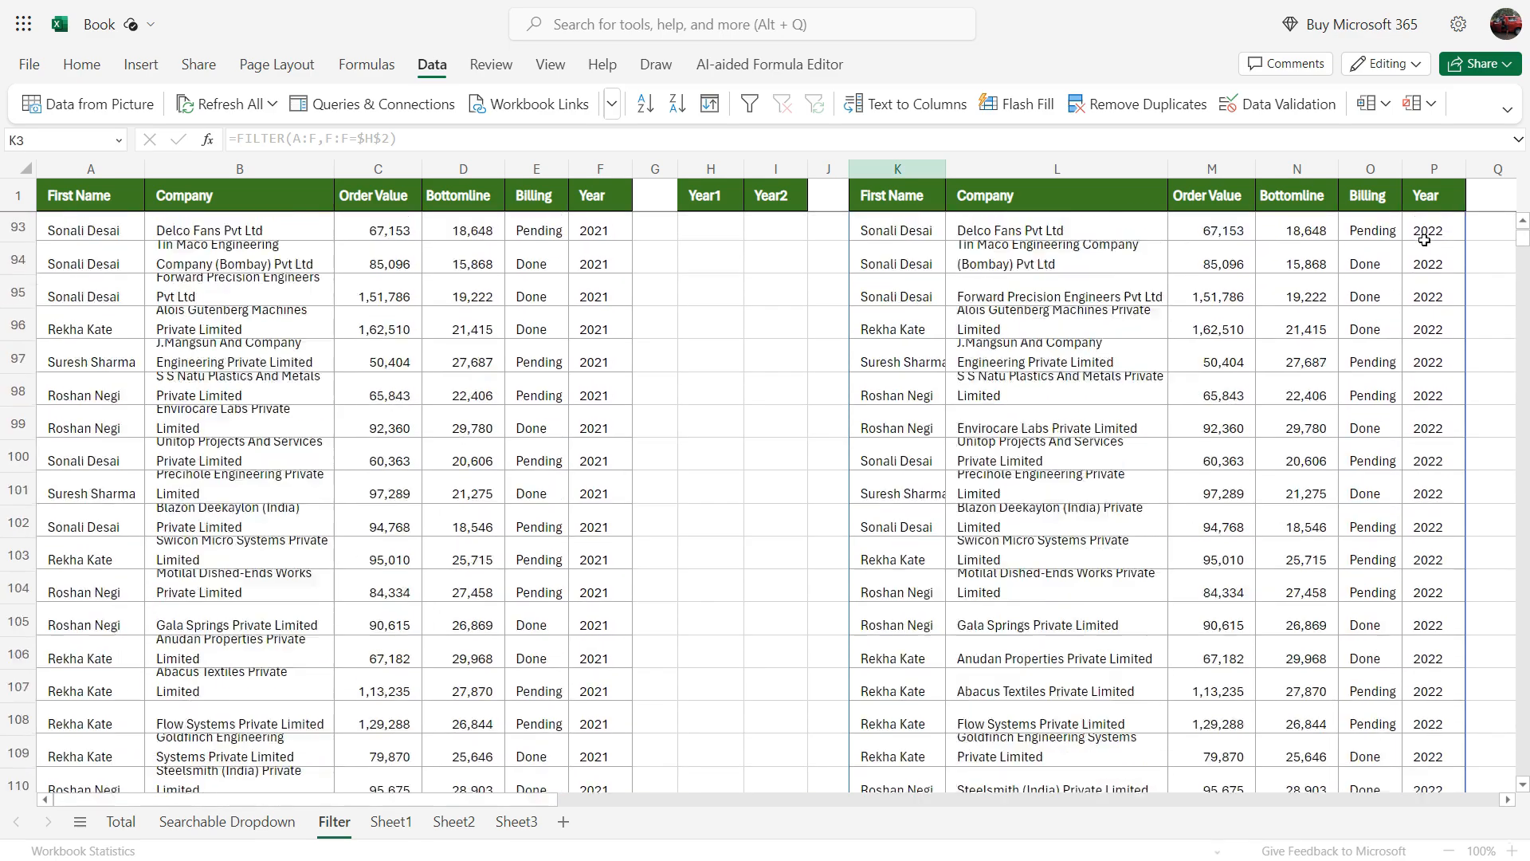
{"action": "scroll", "coordinate": [1427, 244], "scroll_direction": "up", "scroll_amount": 20}
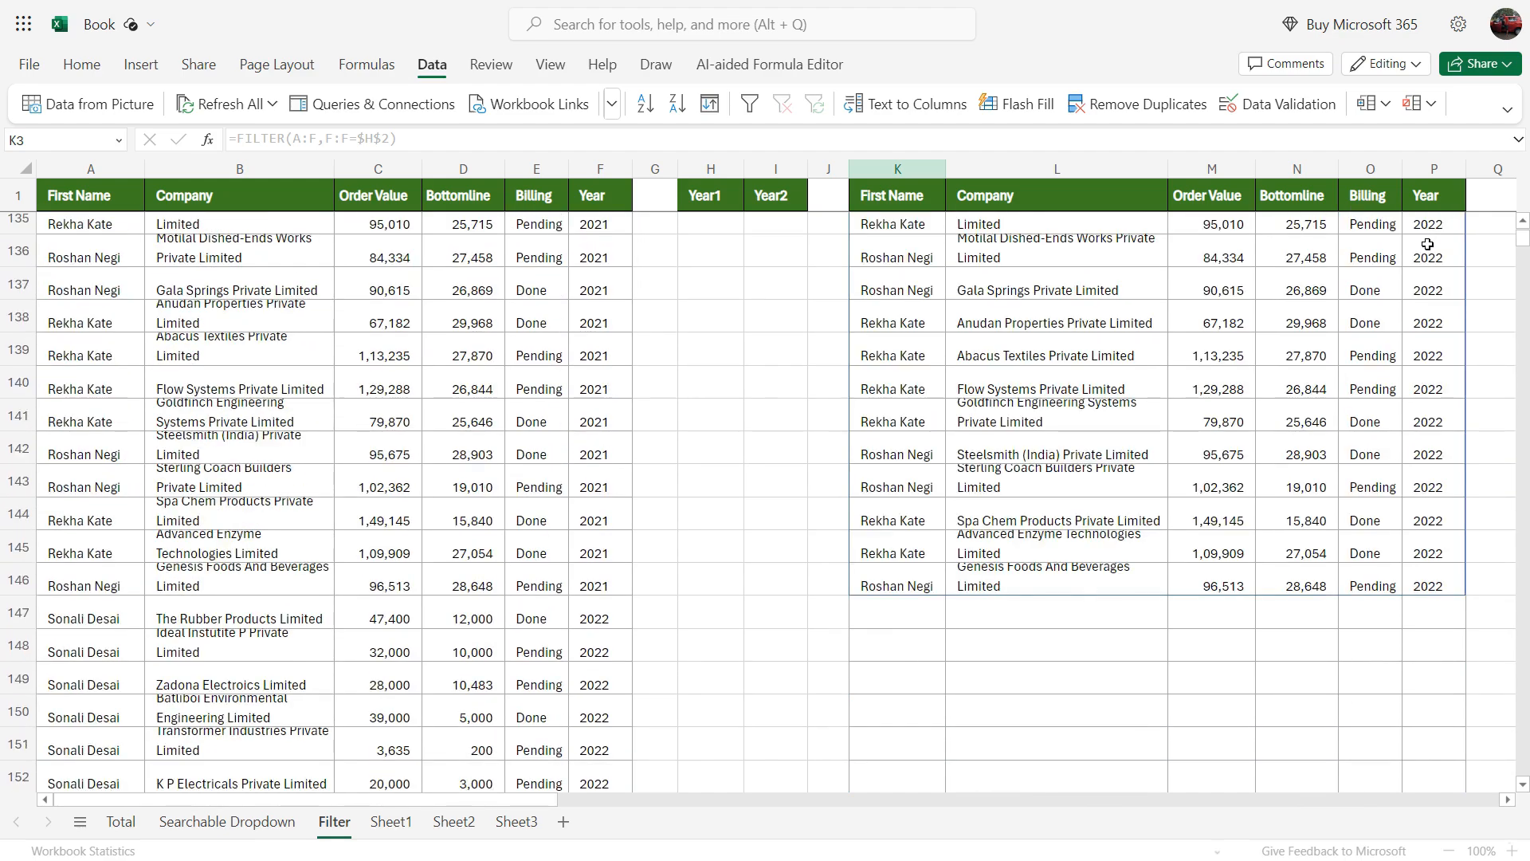
{"action": "scroll", "coordinate": [1428, 244], "scroll_direction": "up", "scroll_amount": 20}
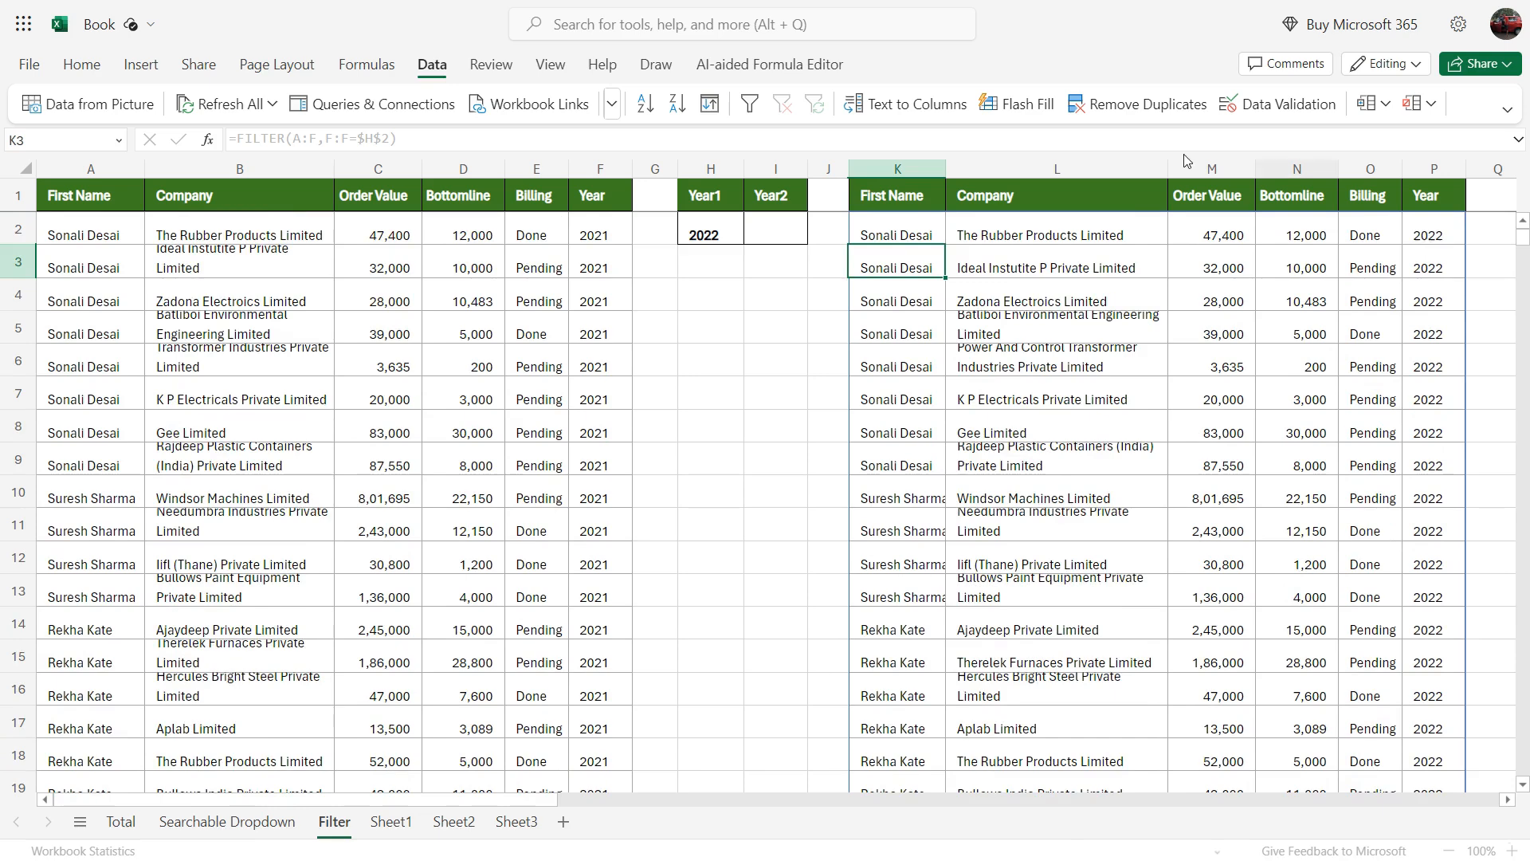
{"action": "left_click", "coordinate": [778, 227]}
{"action": "type", "text": "2017"}
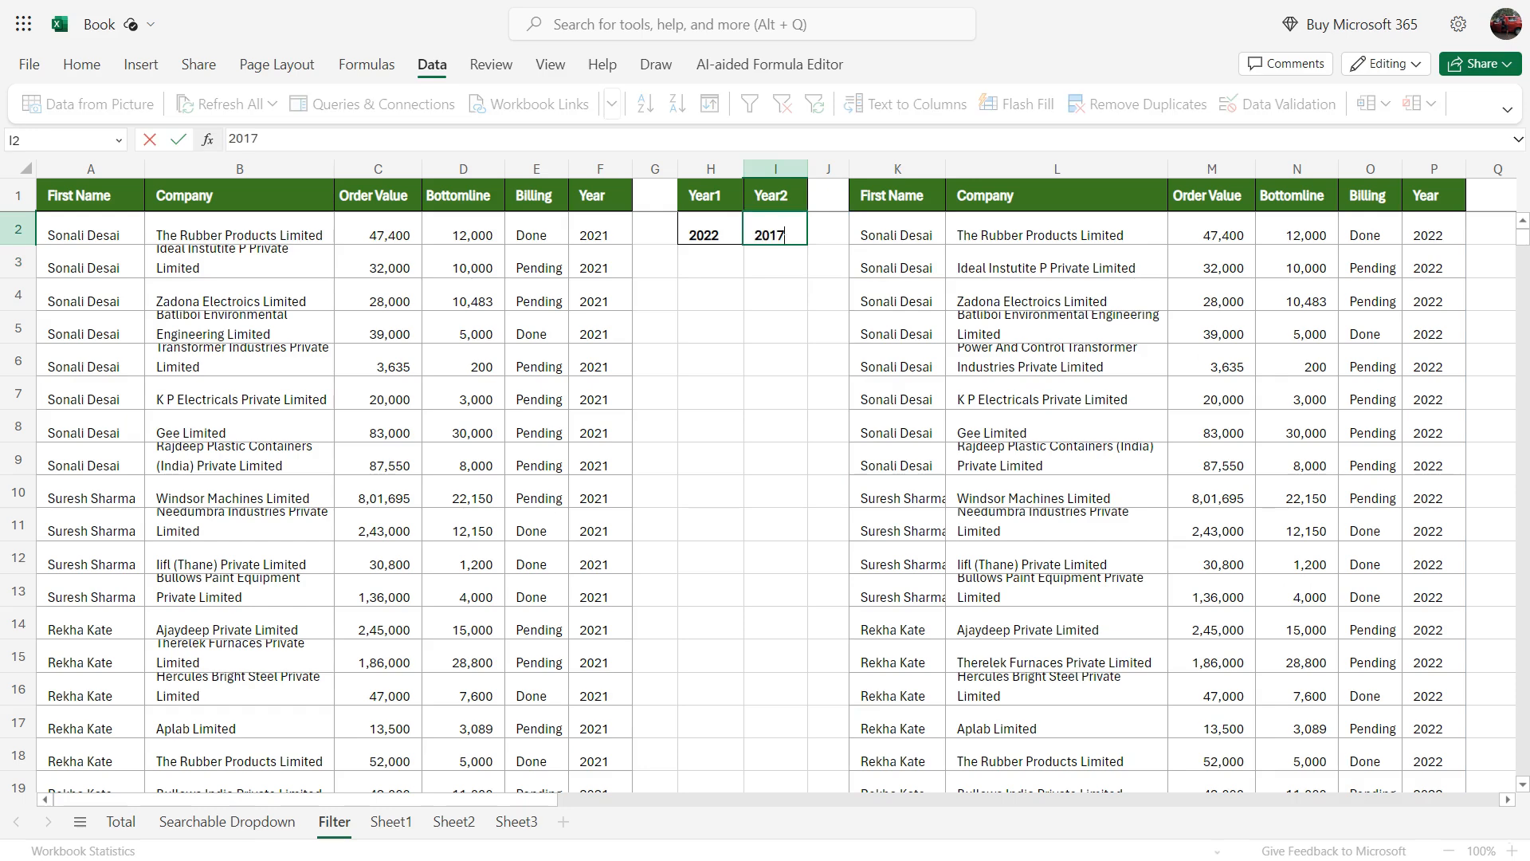
{"action": "key", "text": "Return"}
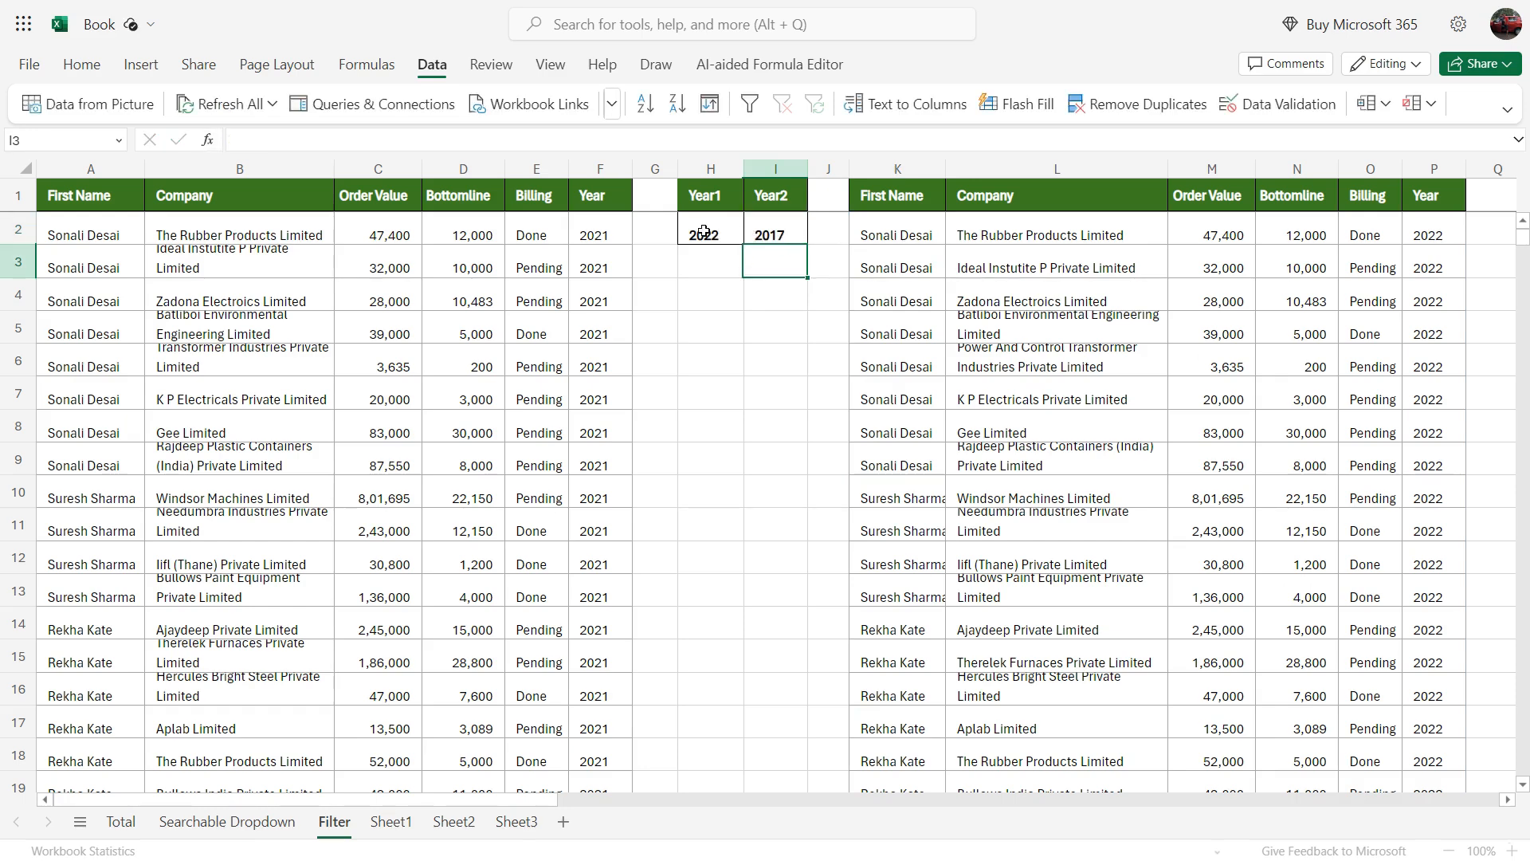
Step: Clear the formula in K2 and start a new FILTER formula there with columns A:F as the array
{"action": "left_click", "coordinate": [877, 237]}
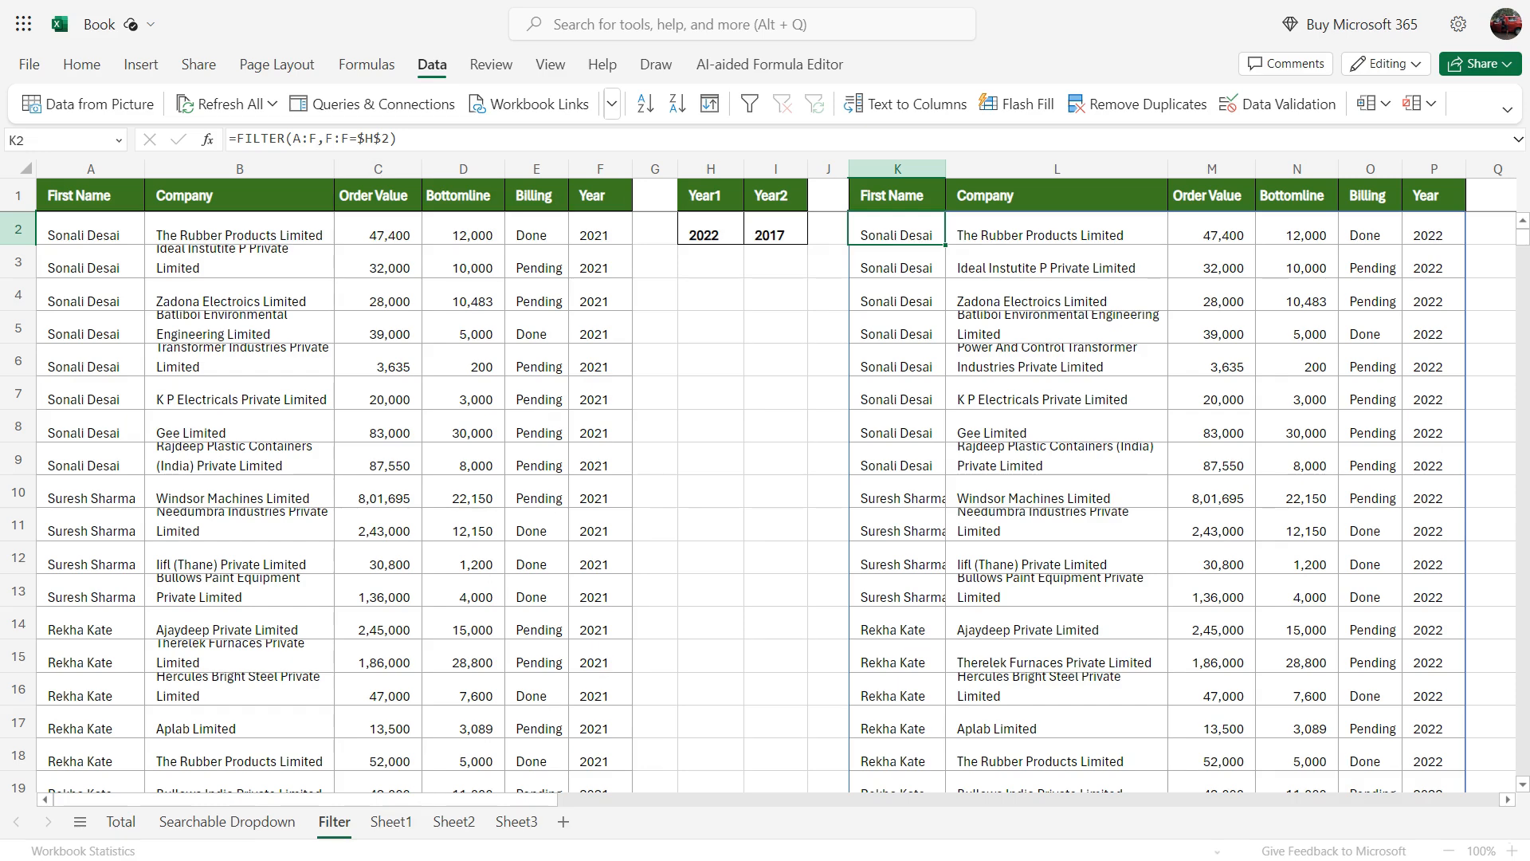
{"action": "key", "text": "Delete"}
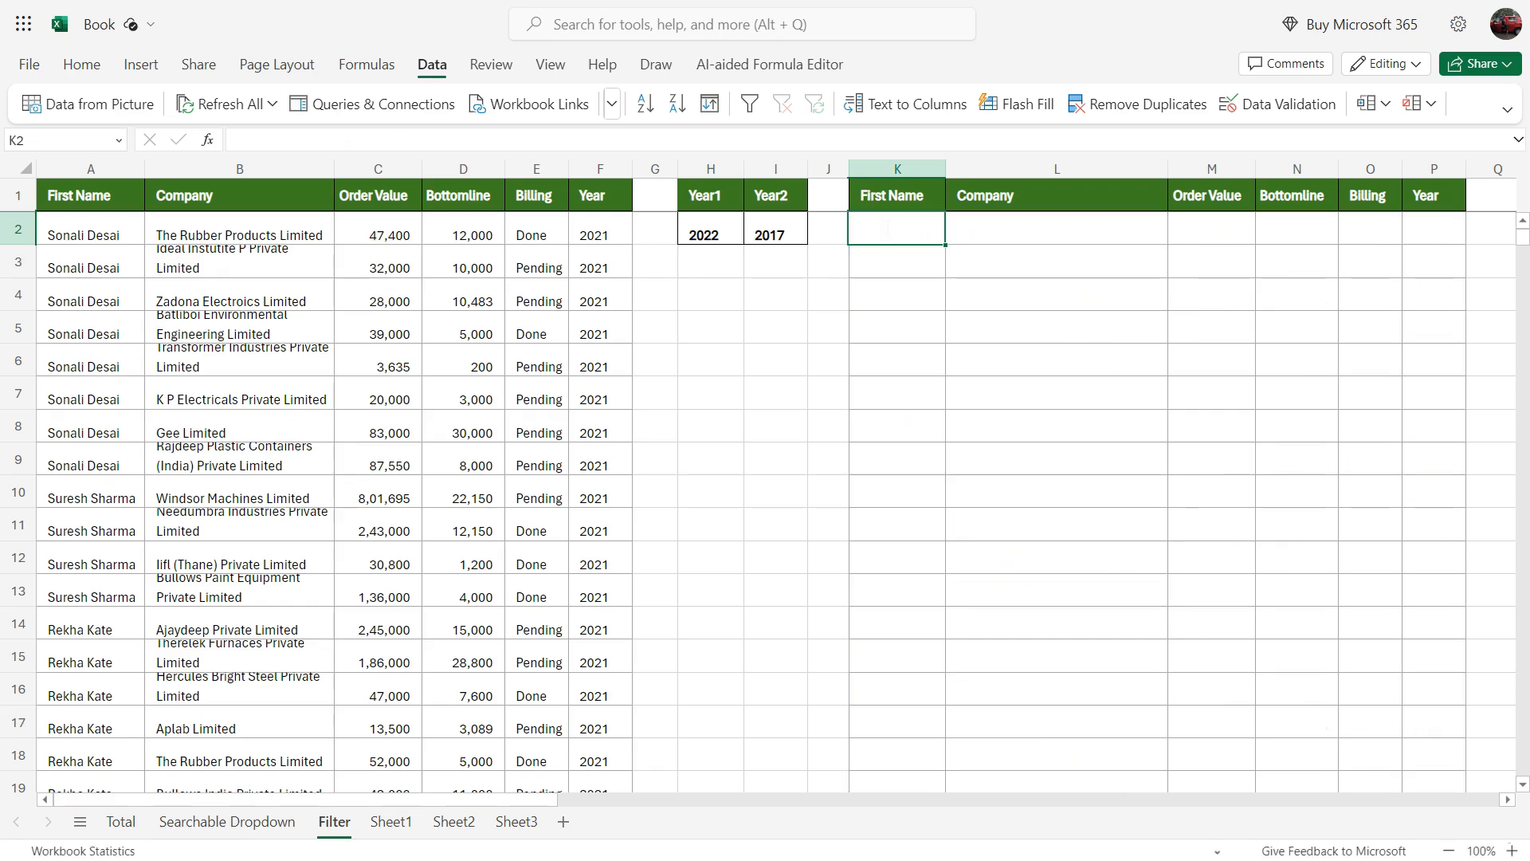
{"action": "type", "text": "=filter"}
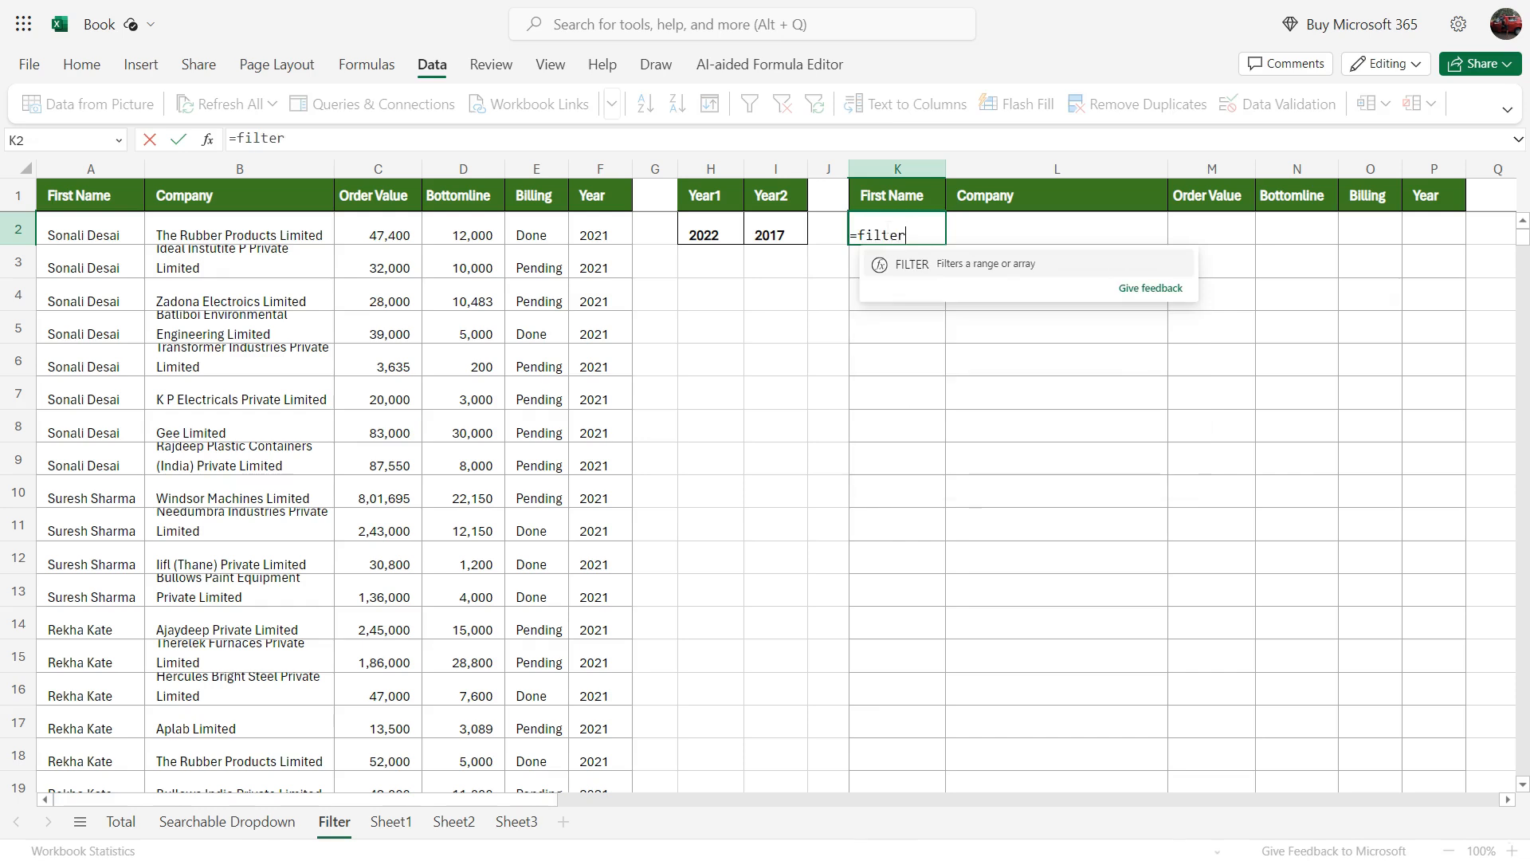
{"action": "key", "text": "Tab"}
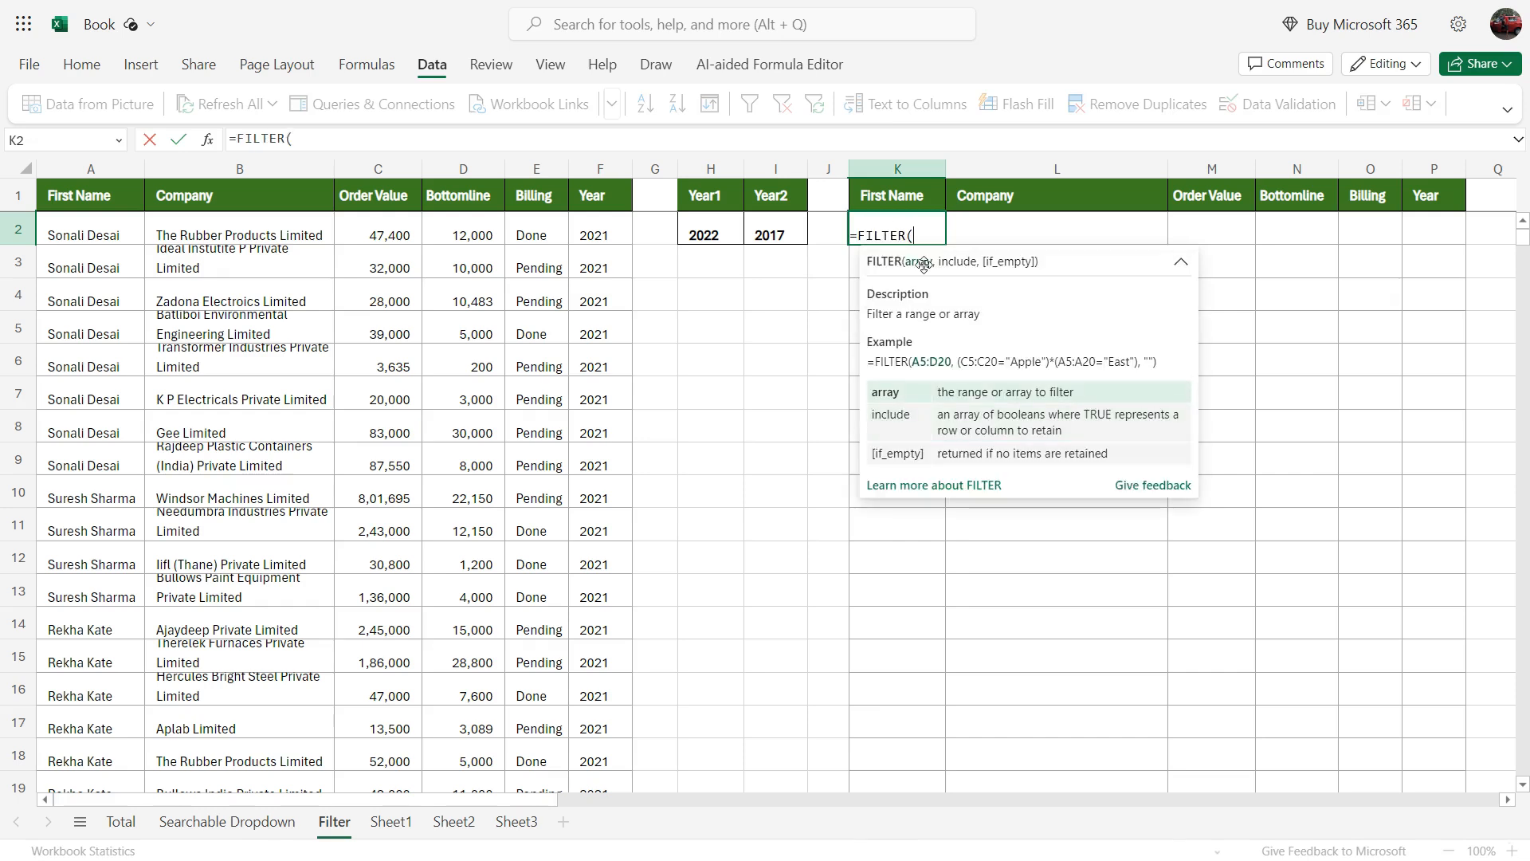
{"action": "left_click_drag", "start_coordinate": [66, 164], "coordinate": [594, 198]}
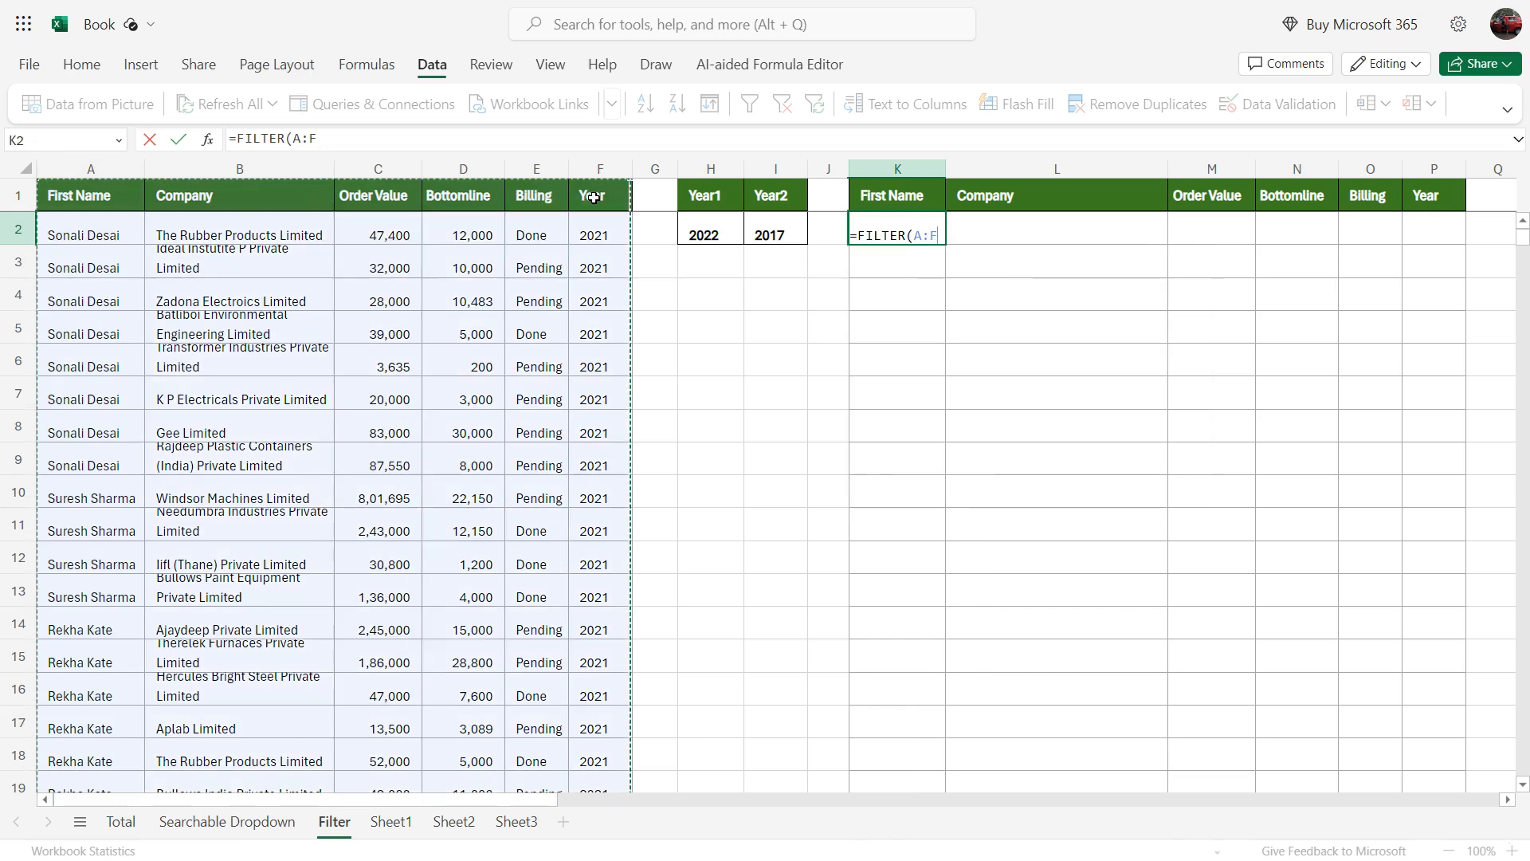
{"action": "type", "text": ",("}
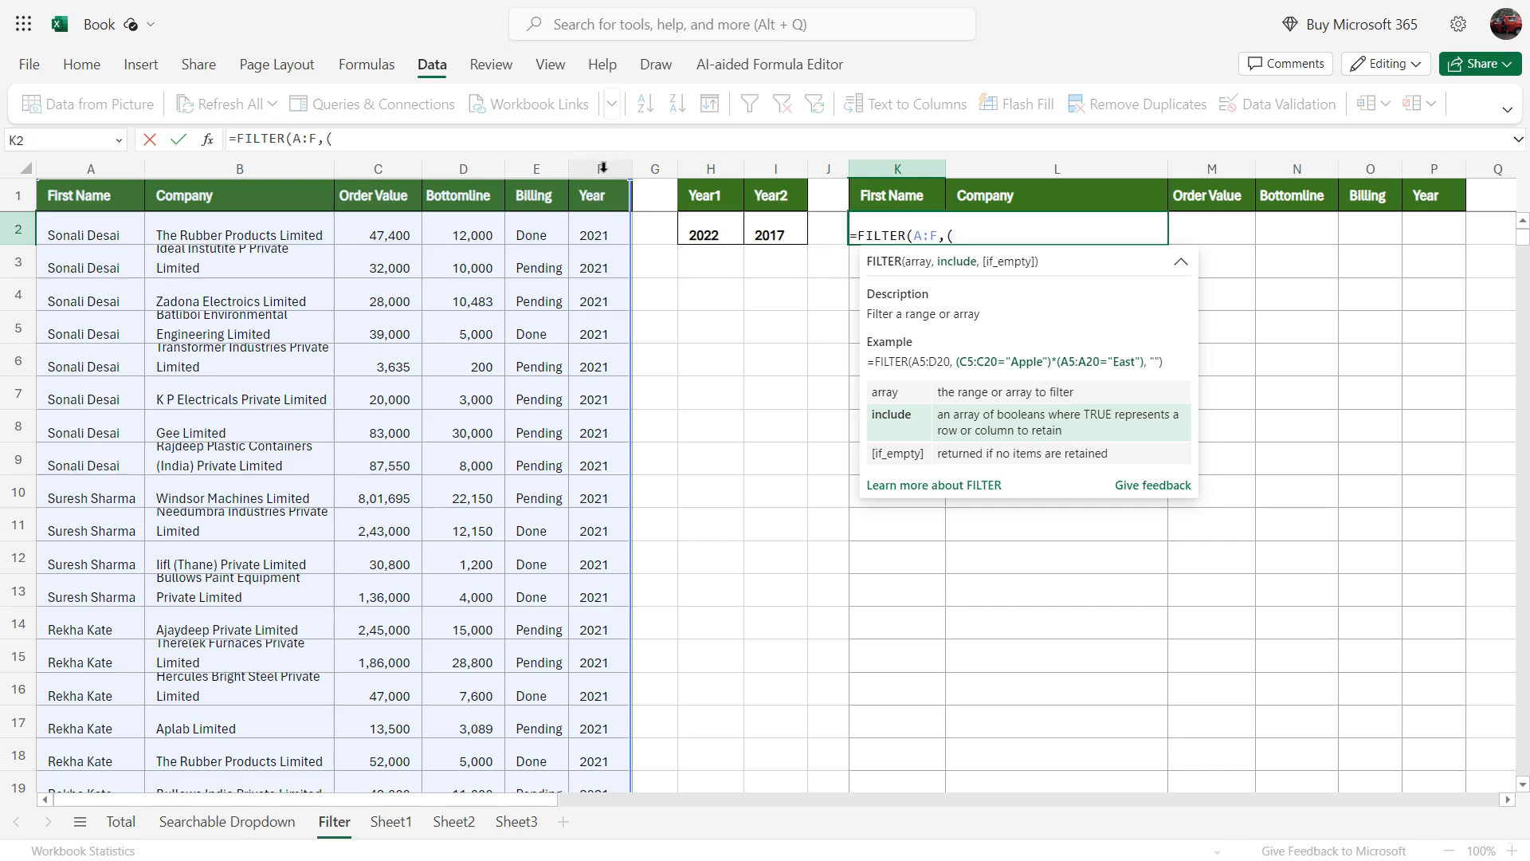
Step: Add the first bracketed condition (F:F=$H$2) to the FILTER formula, matching the Year column against the Year1 value
{"action": "left_click", "coordinate": [603, 167]}
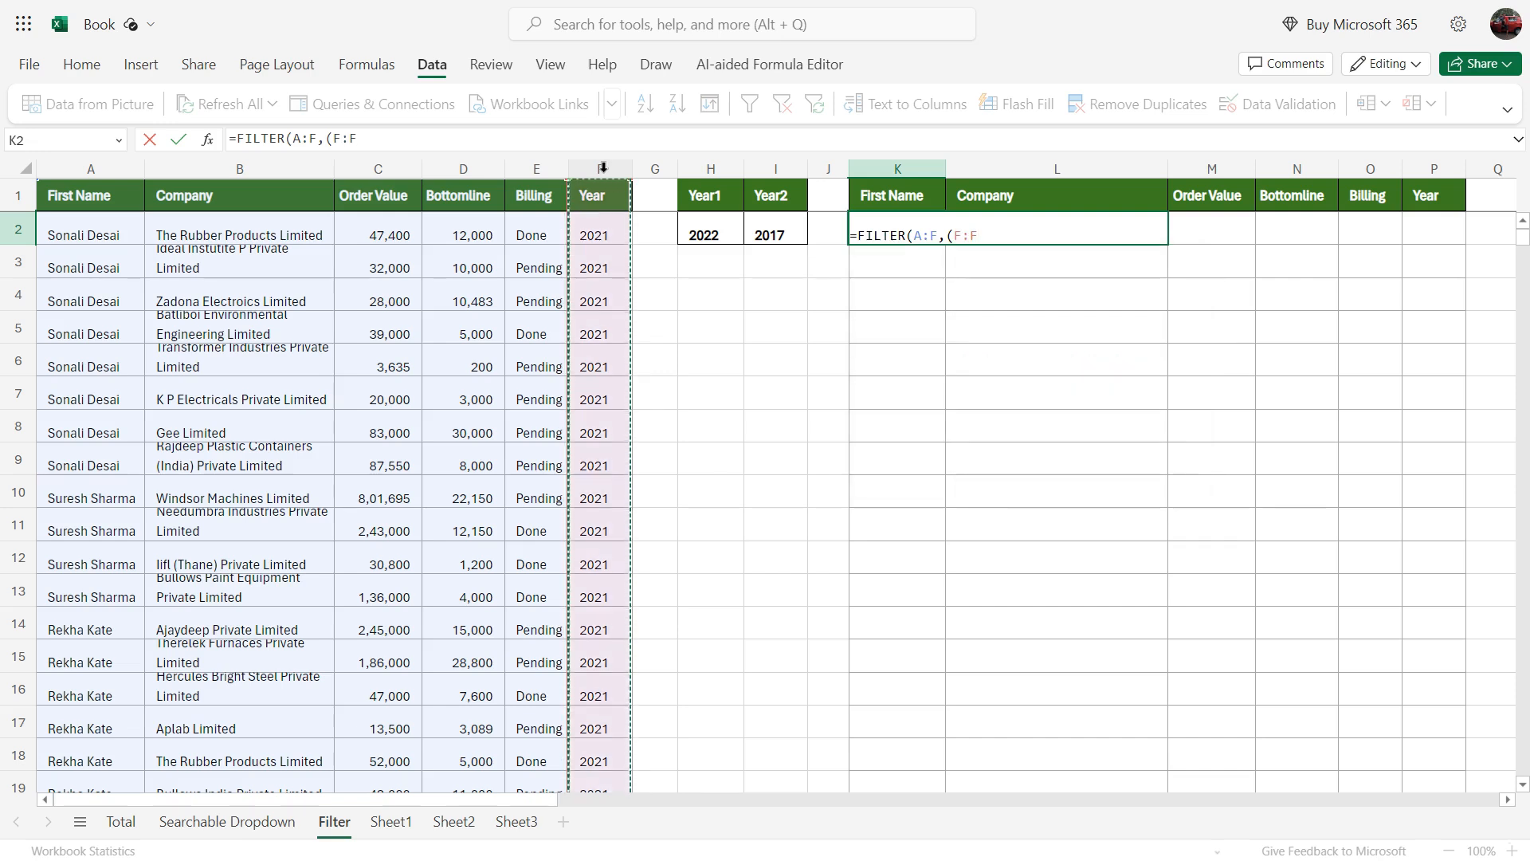
{"action": "type", "text": "="}
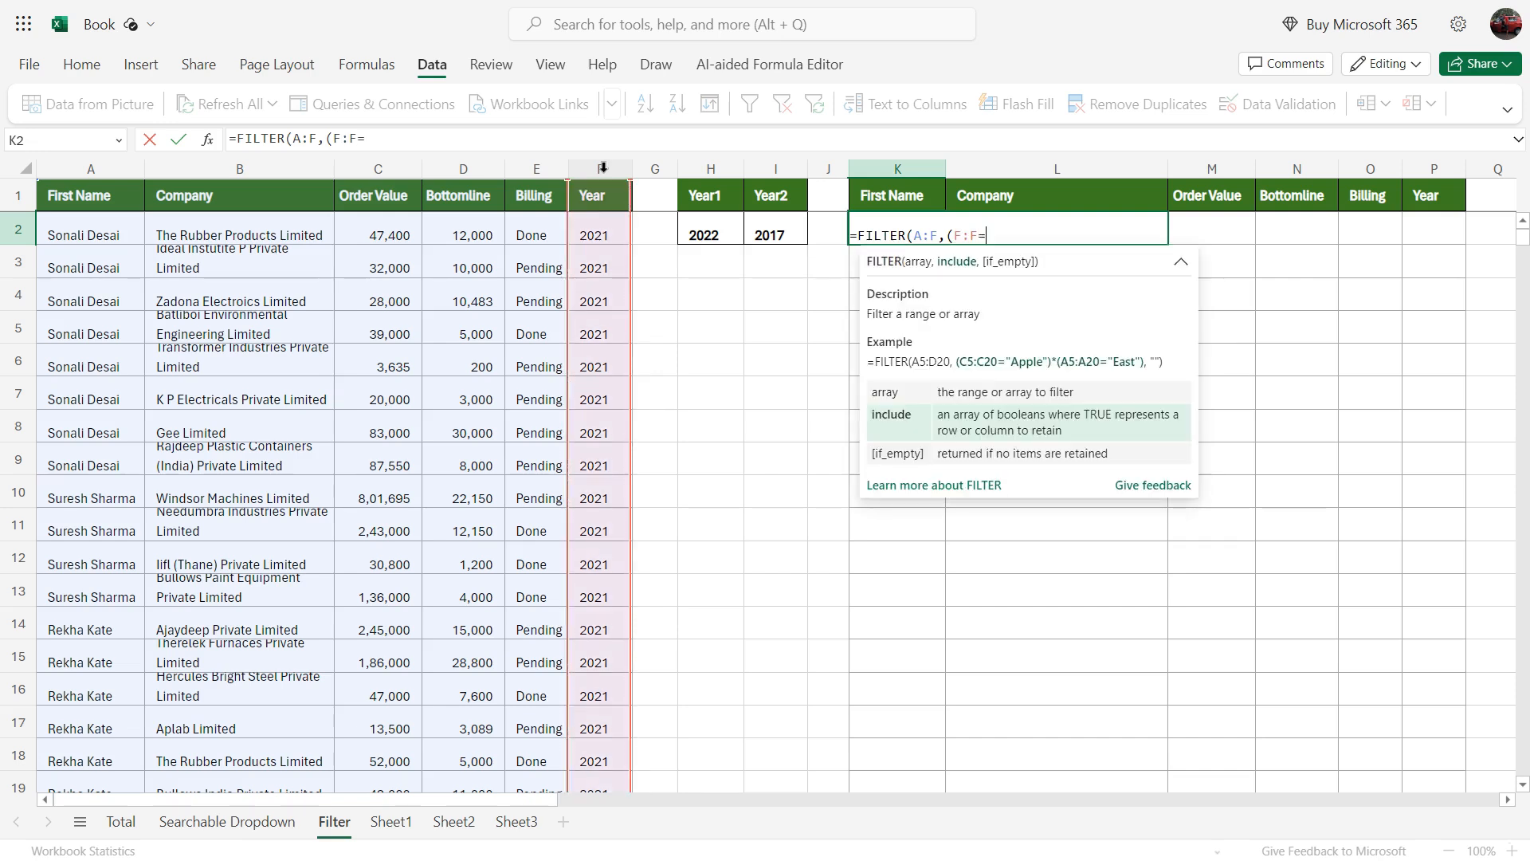
{"action": "left_click", "coordinate": [719, 230]}
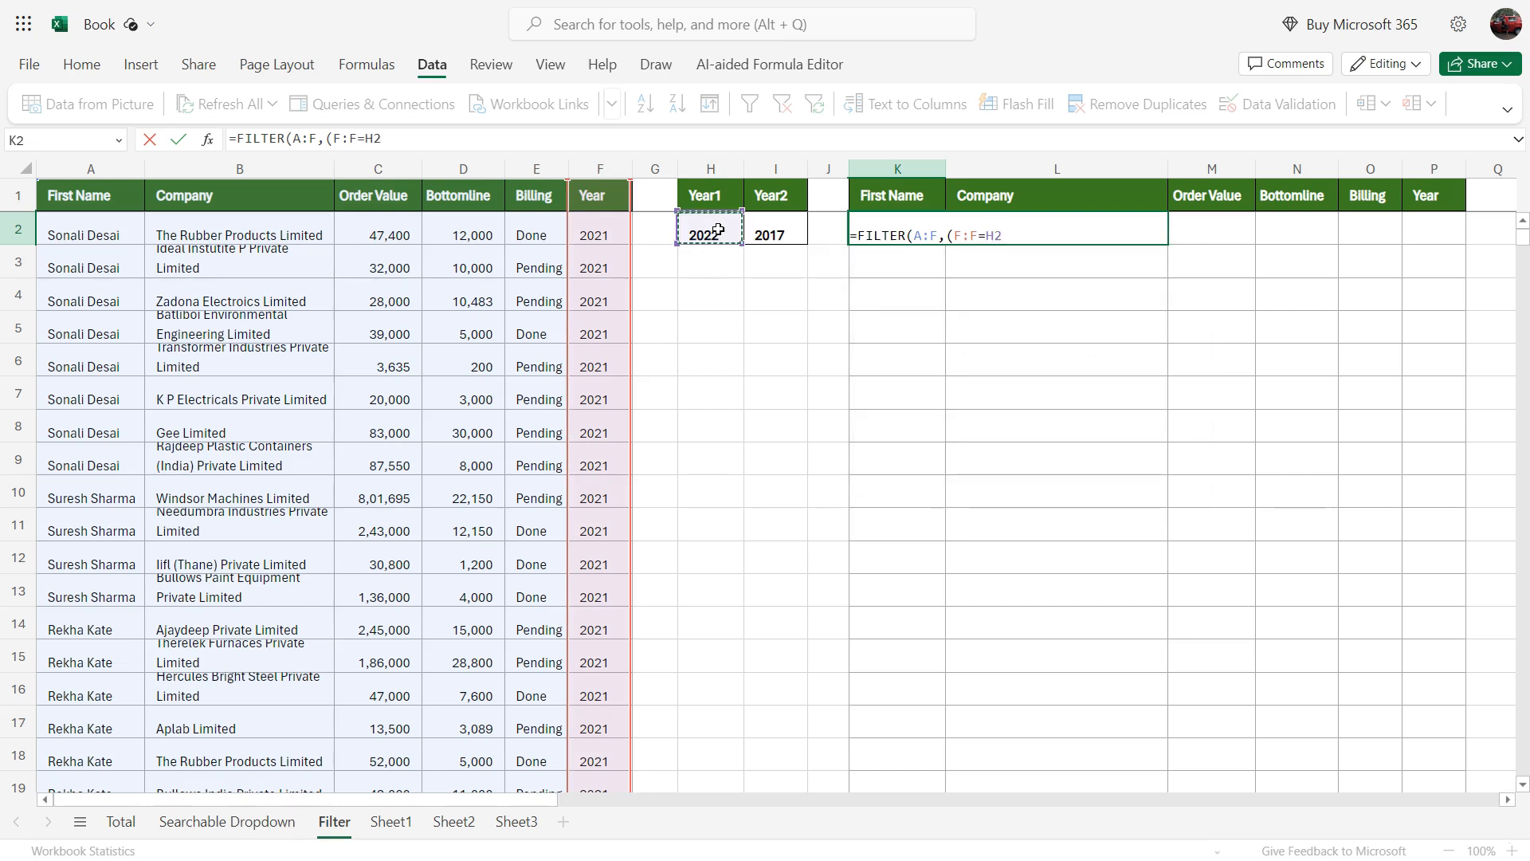
{"action": "key", "text": "F4"}
{"action": "type", "text": ")"}
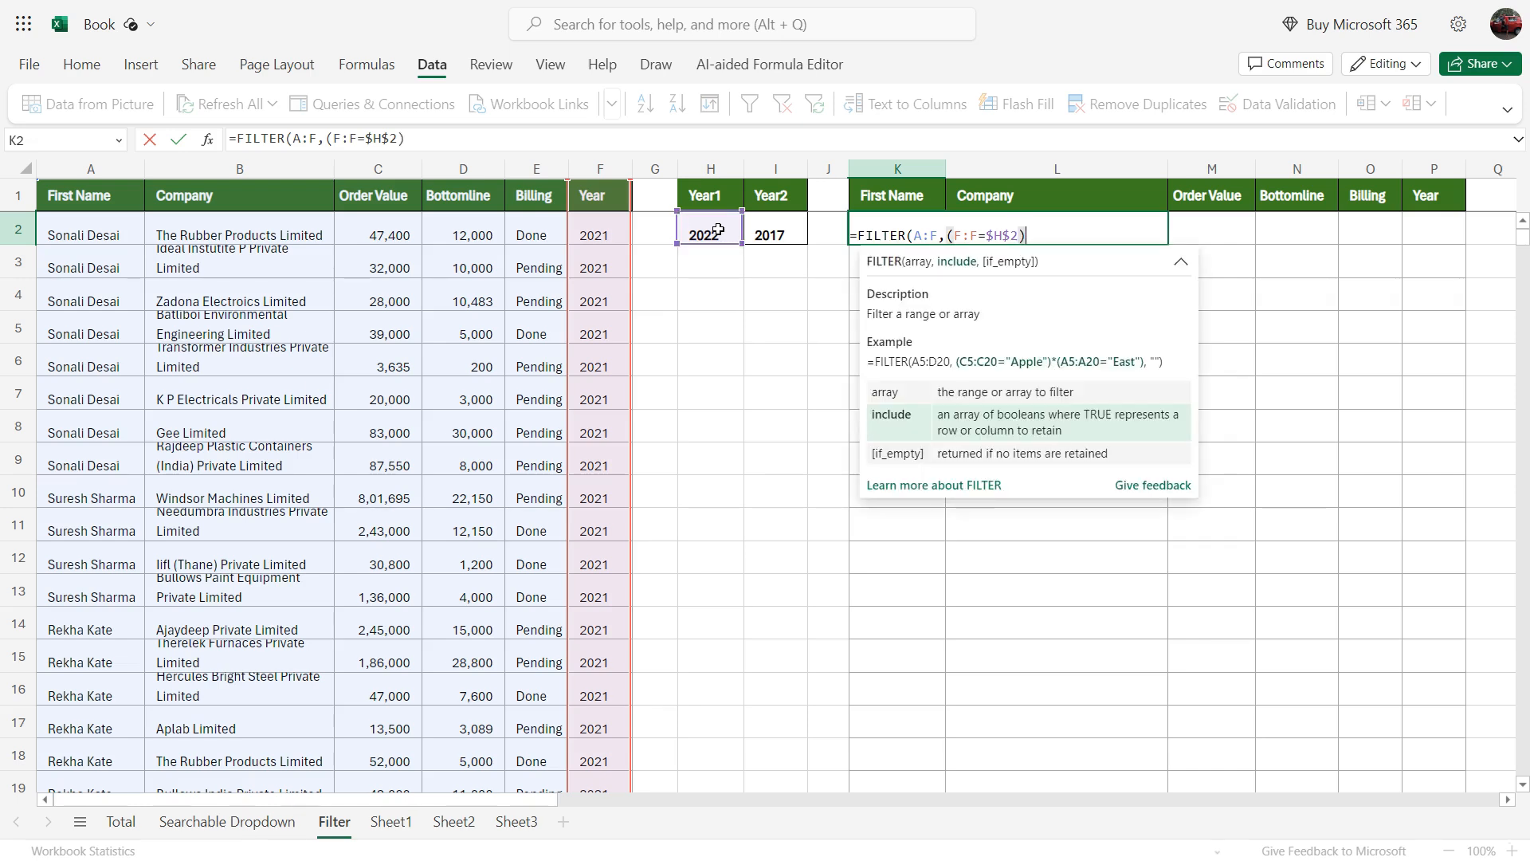
{"action": "type", "text": "+"}
Step: Add the OR condition +(F:F=$I$2) for the Year2 value and complete the FILTER formula in K2
{"action": "type", "text": "("}
{"action": "left_click", "coordinate": [602, 168]}
{"action": "type", "text": "="}
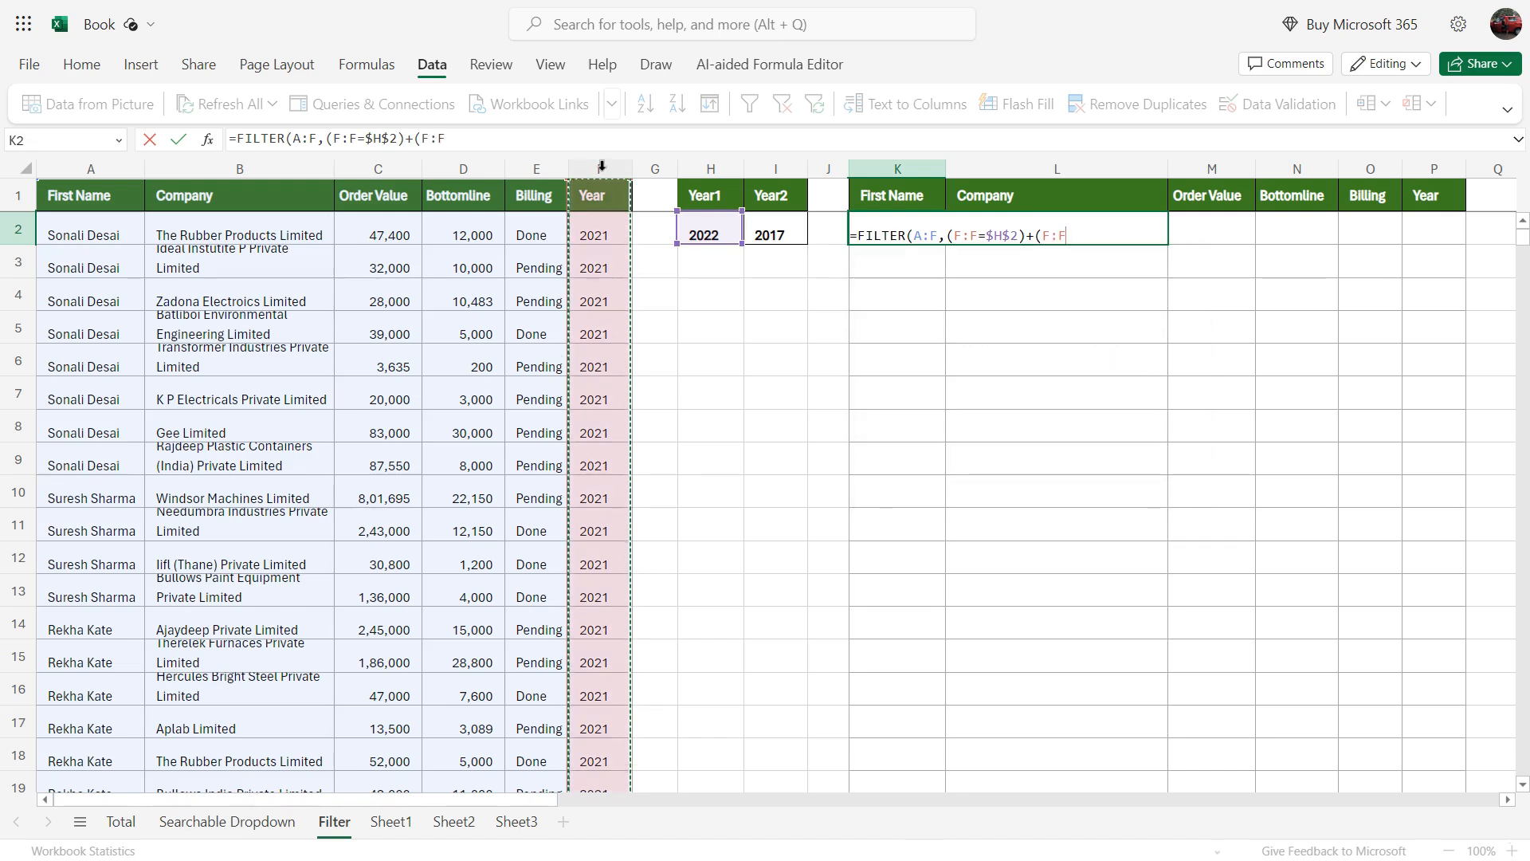
{"action": "left_click", "coordinate": [779, 232]}
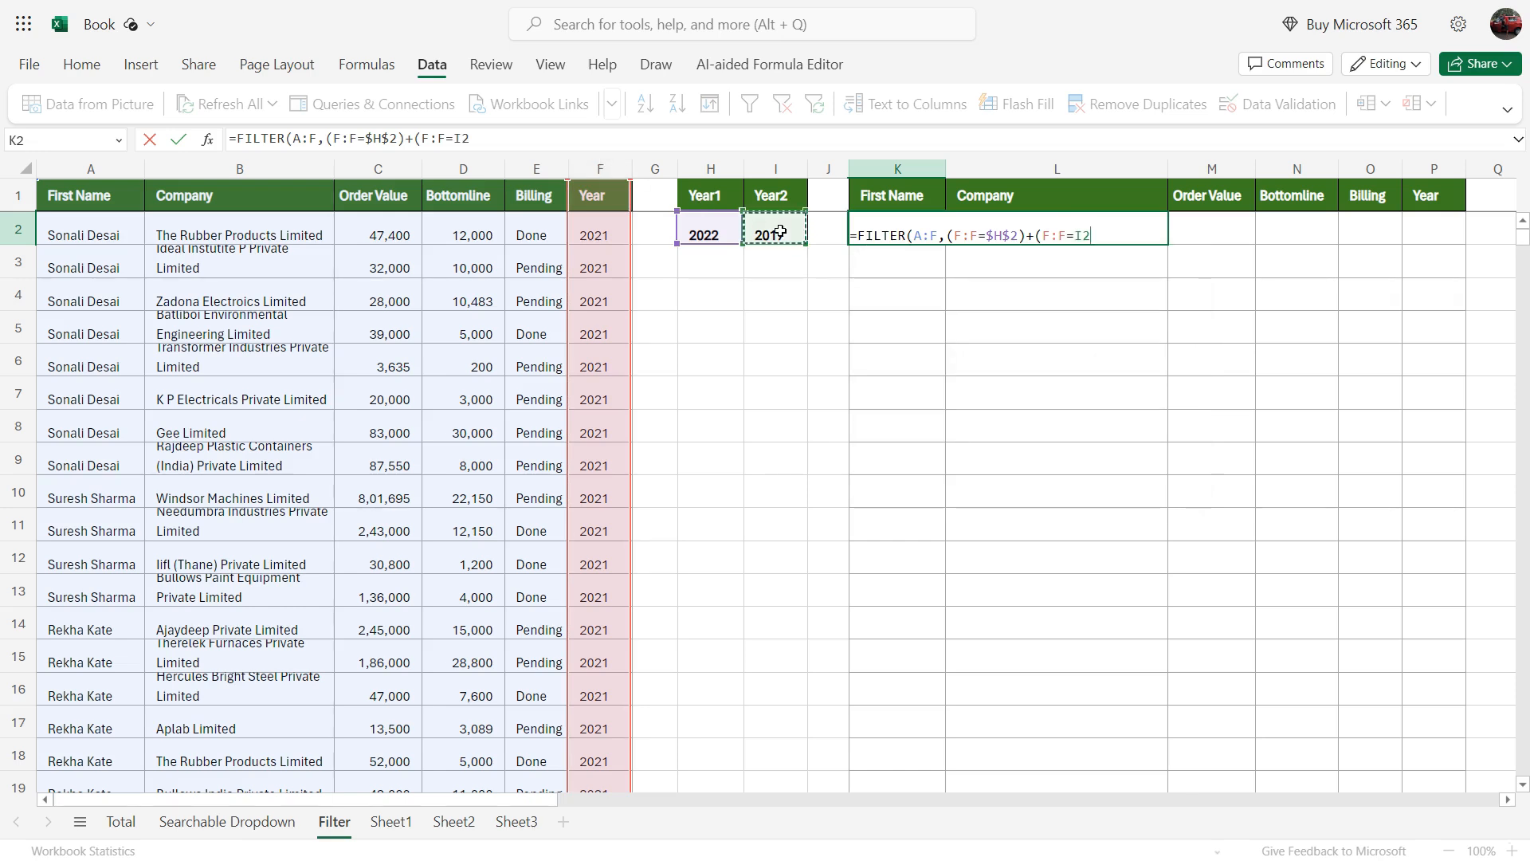
{"action": "key", "text": "F4"}
{"action": "type", "text": ")"}
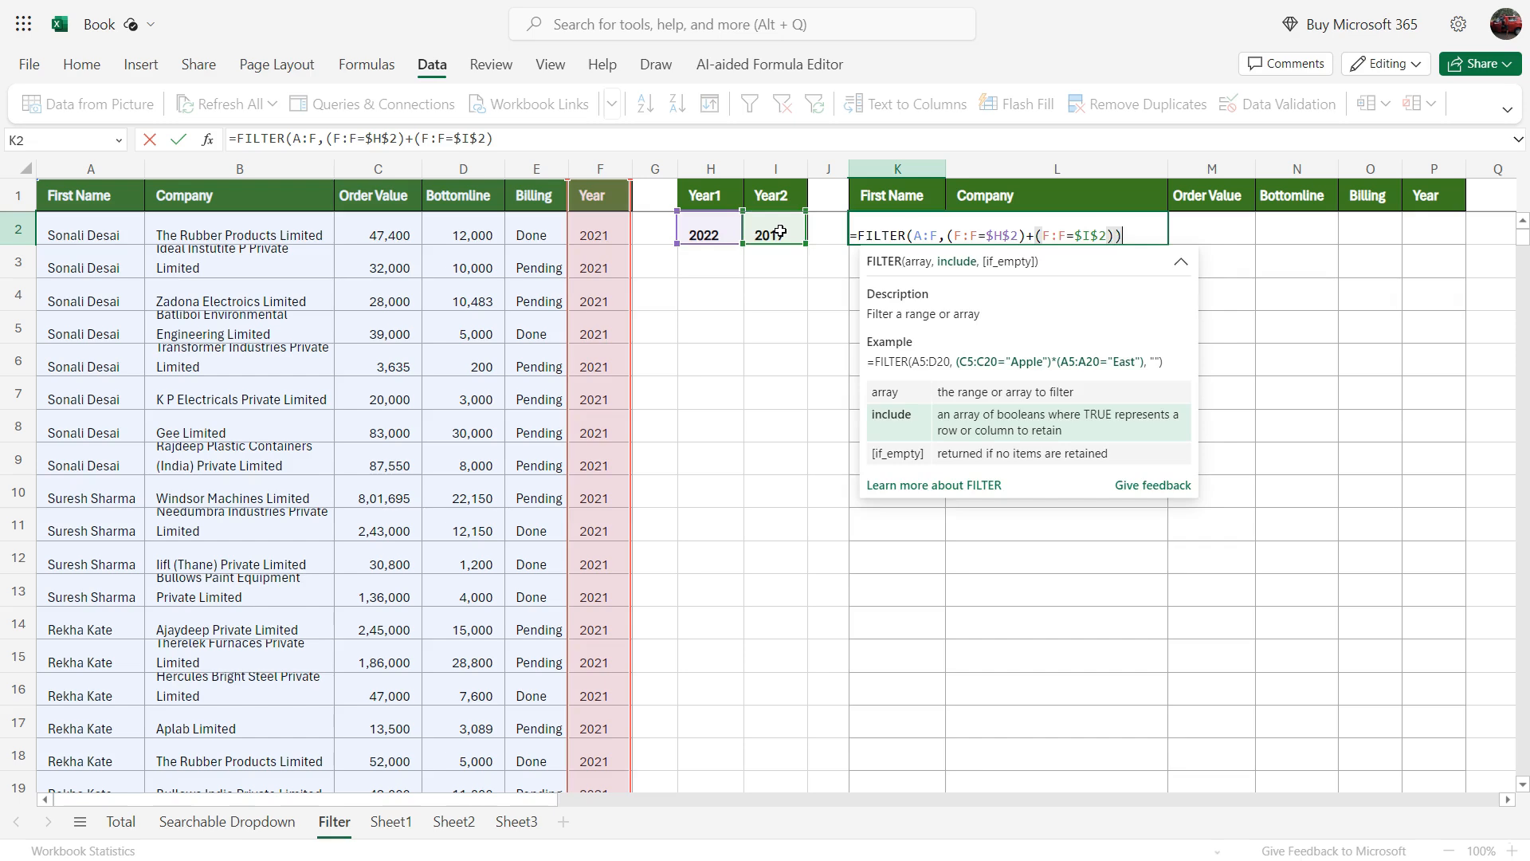
{"action": "type", "text": ")"}
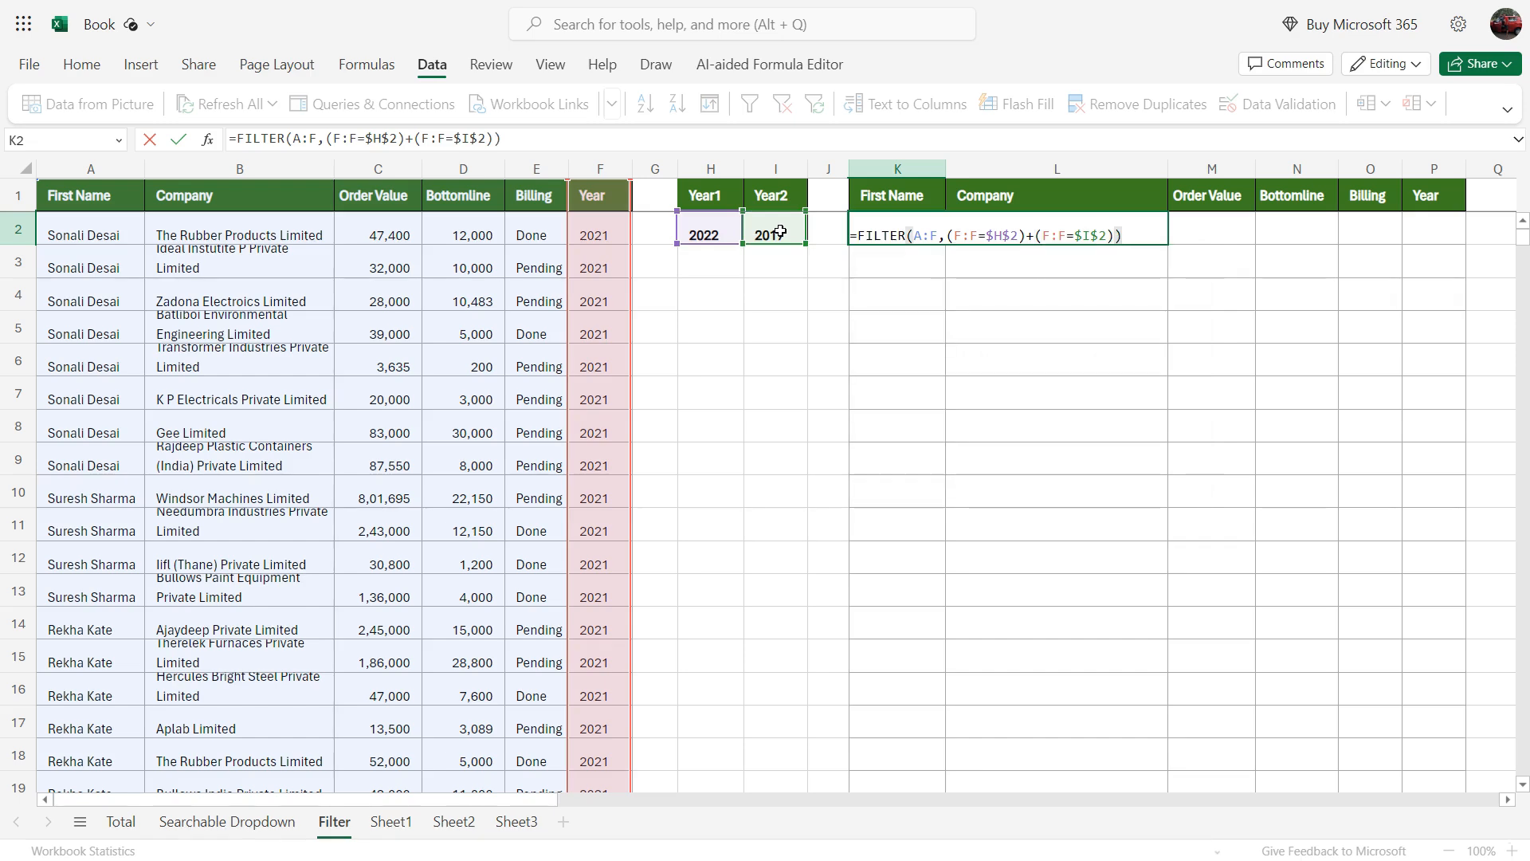
{"action": "key", "text": "Return"}
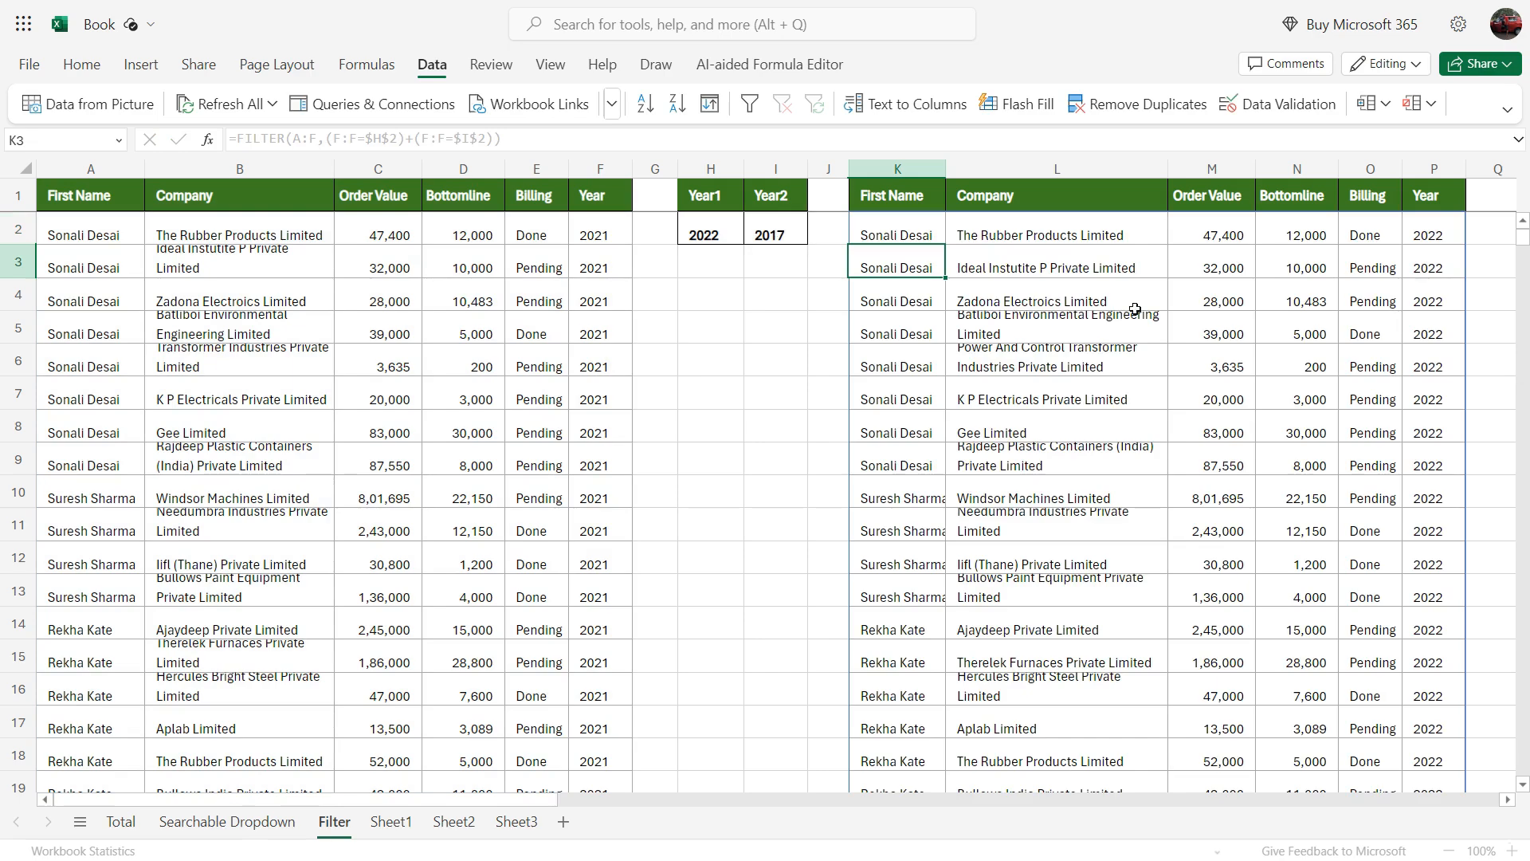
Step: Examine the Year column of the filtered records to check that orders from both criterion years are returned
{"action": "left_click", "coordinate": [706, 226]}
{"action": "left_click", "coordinate": [1442, 287]}
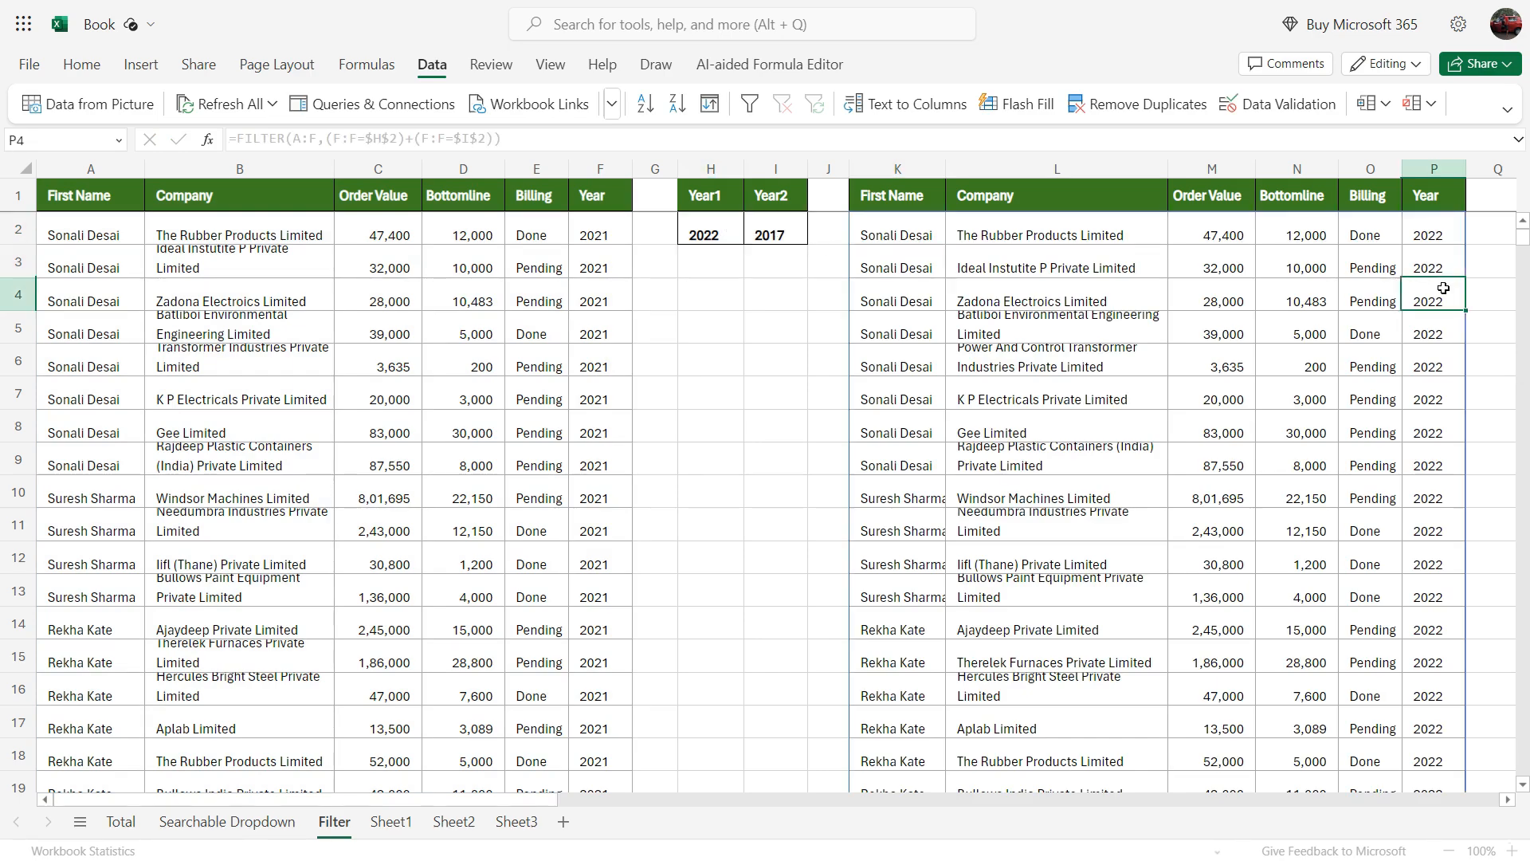
{"action": "scroll", "coordinate": [1444, 306], "scroll_direction": "down", "scroll_amount": 20}
{"action": "scroll", "coordinate": [1447, 327], "scroll_direction": "down", "scroll_amount": 20}
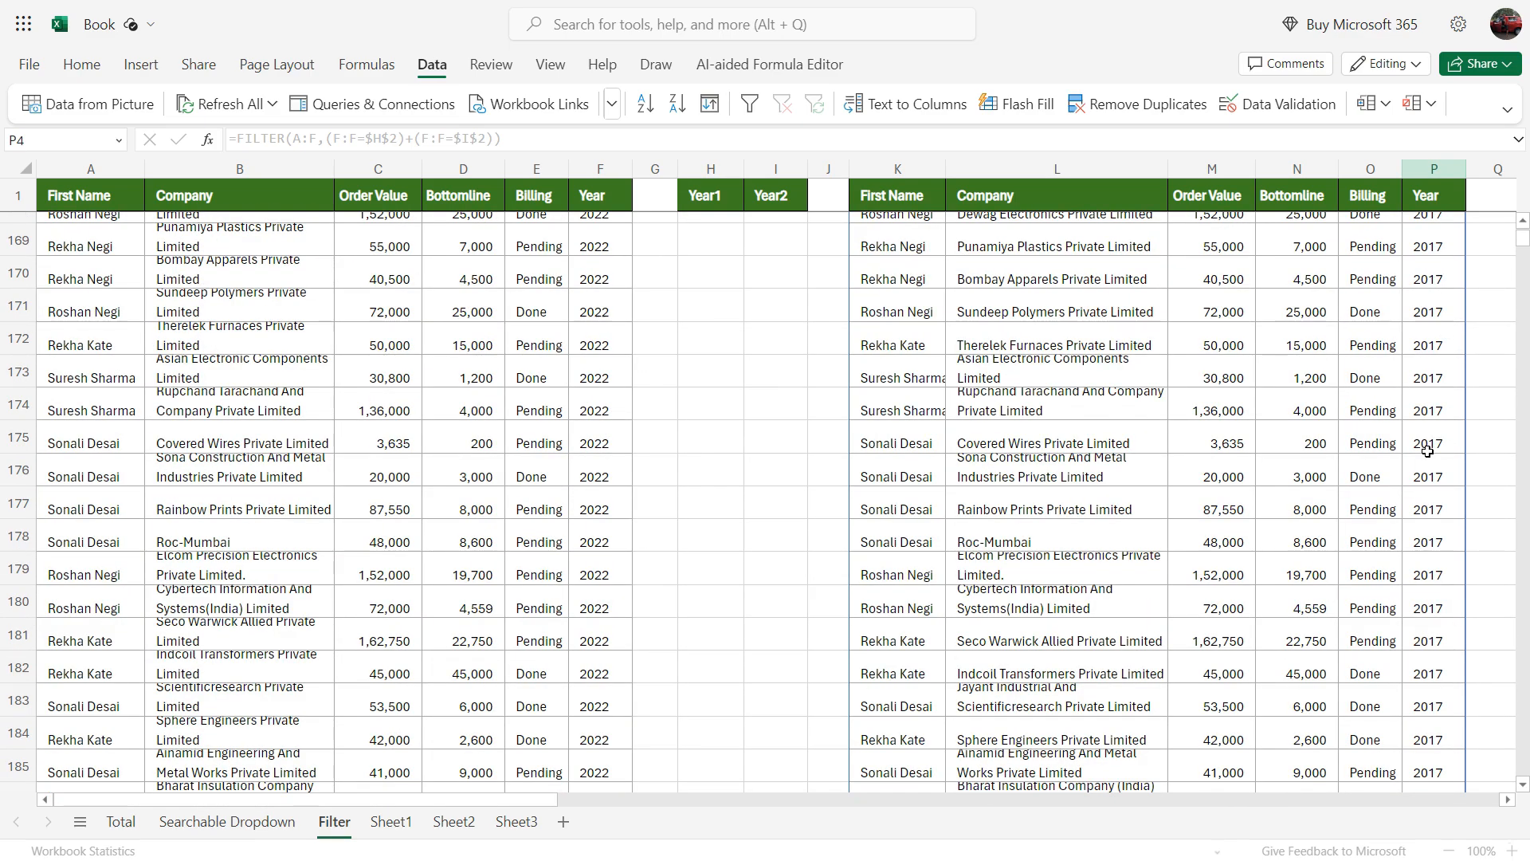
{"action": "left_click", "coordinate": [1427, 448]}
{"action": "scroll", "coordinate": [694, 610], "scroll_direction": "up", "scroll_amount": 20}
{"action": "scroll", "coordinate": [694, 611], "scroll_direction": "up", "scroll_amount": 20}
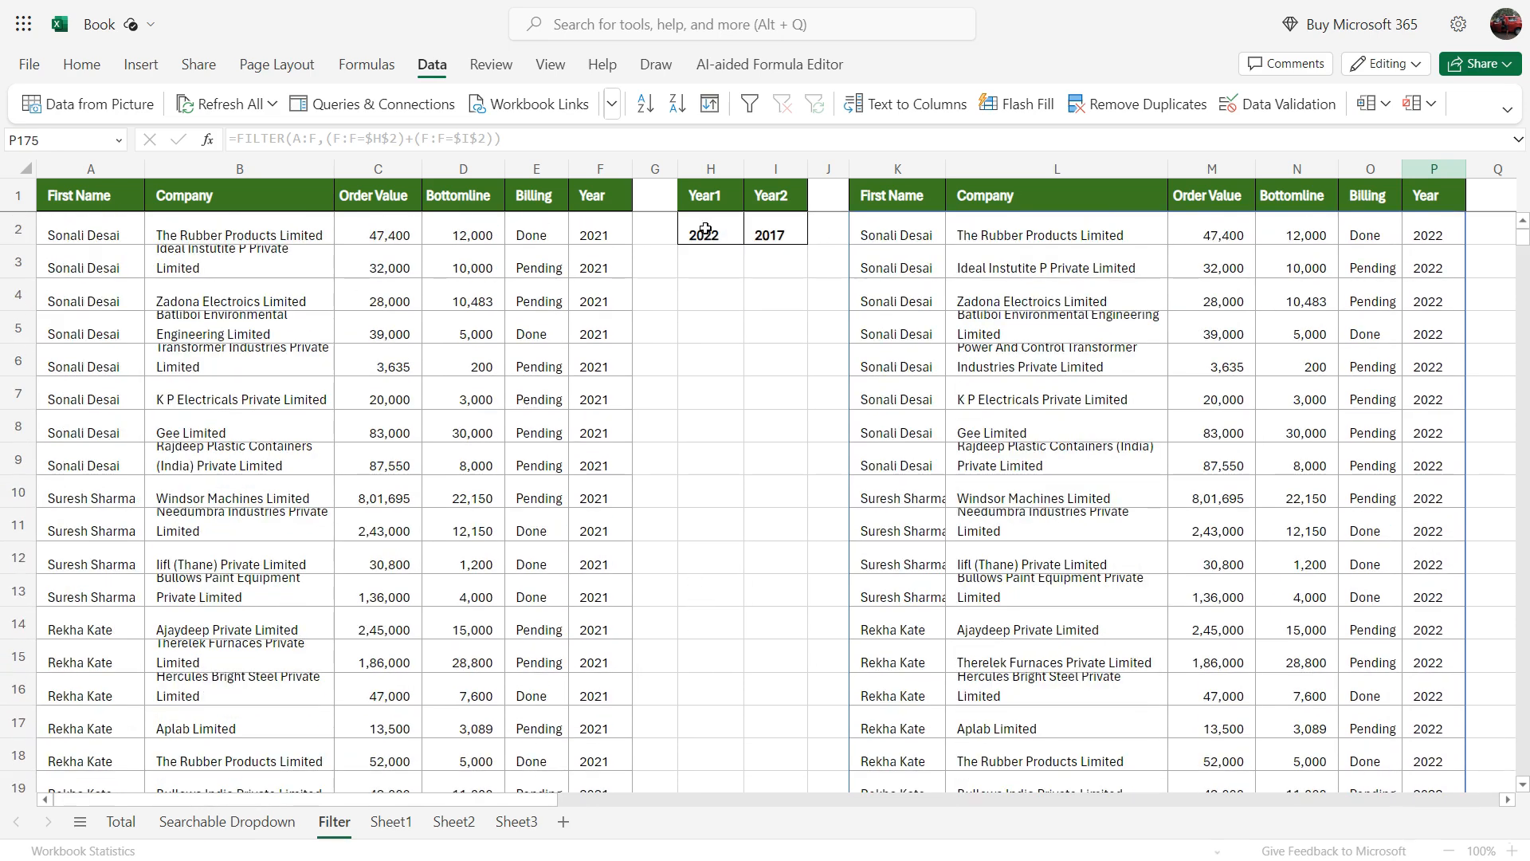
Step: Change the Year1 criterion in H2 to 2021 and the Year2 criterion in I2 to 2020
{"action": "left_click", "coordinate": [707, 229]}
{"action": "type", "text": "2021"}
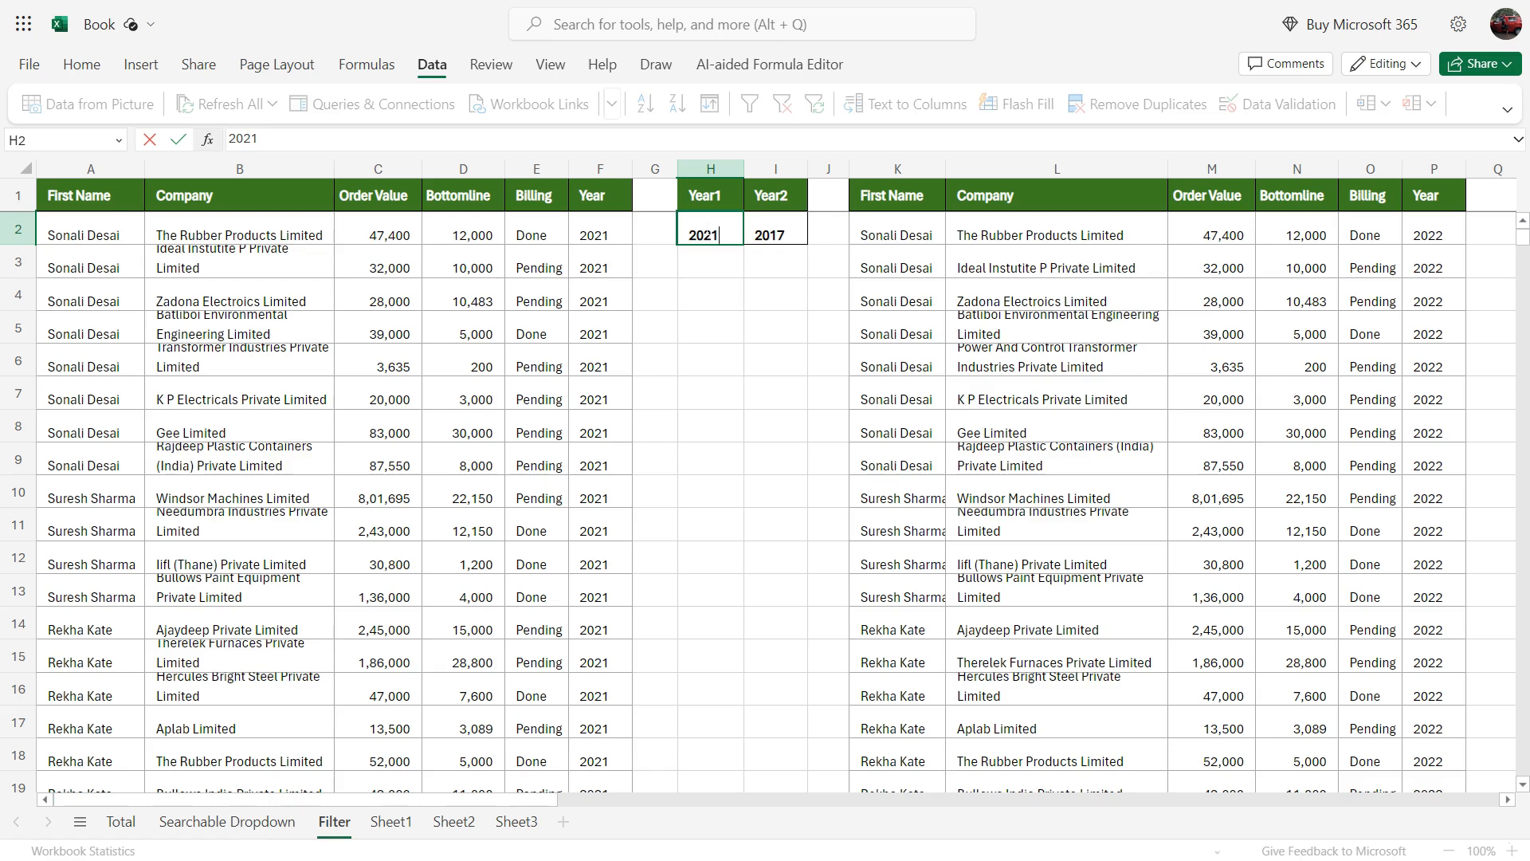
{"action": "left_click", "coordinate": [772, 229]}
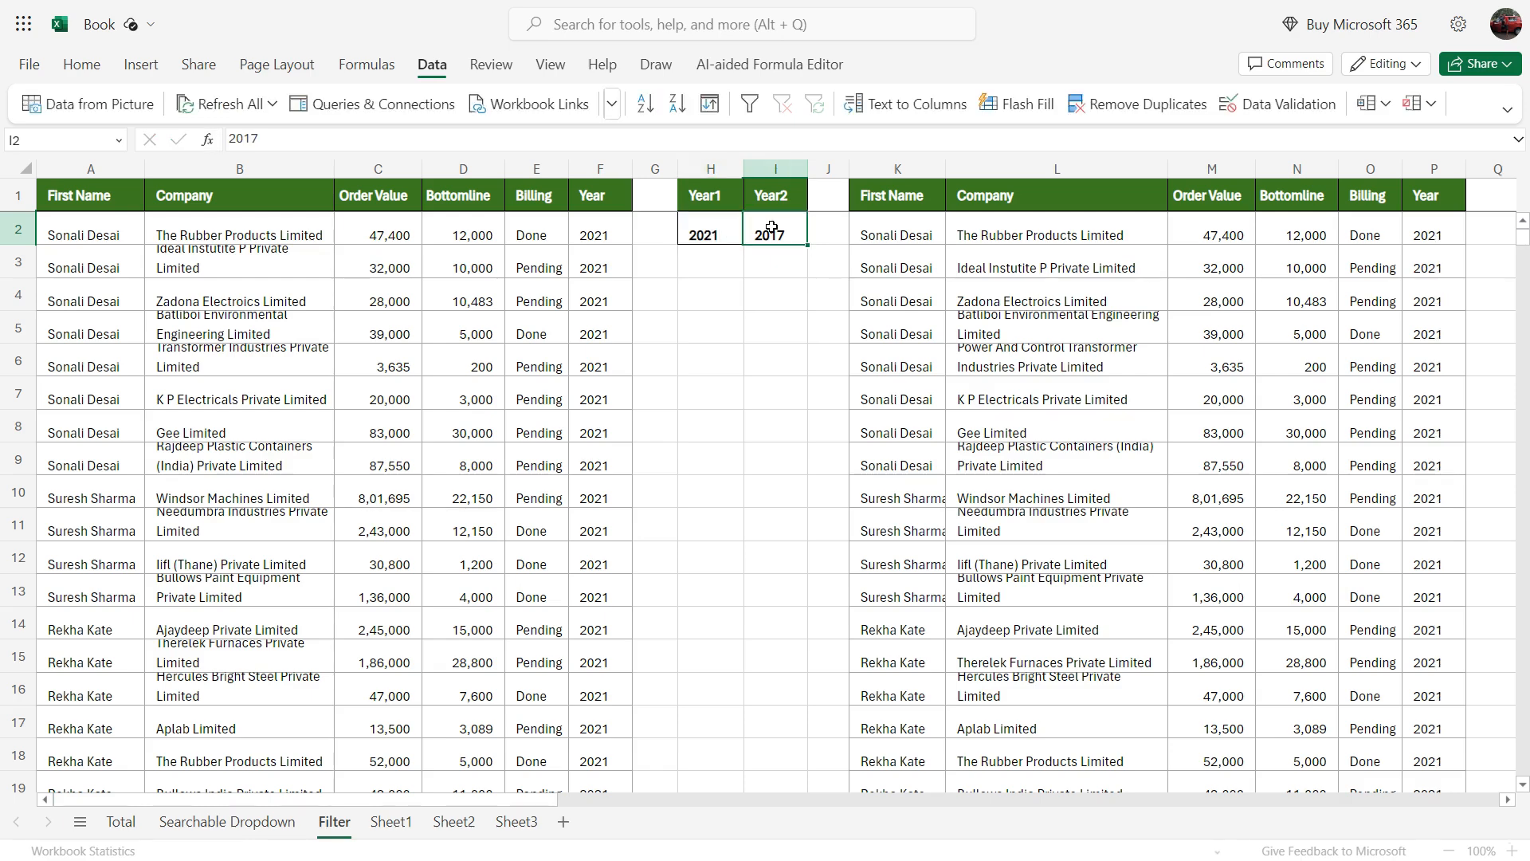
{"action": "type", "text": "20"}
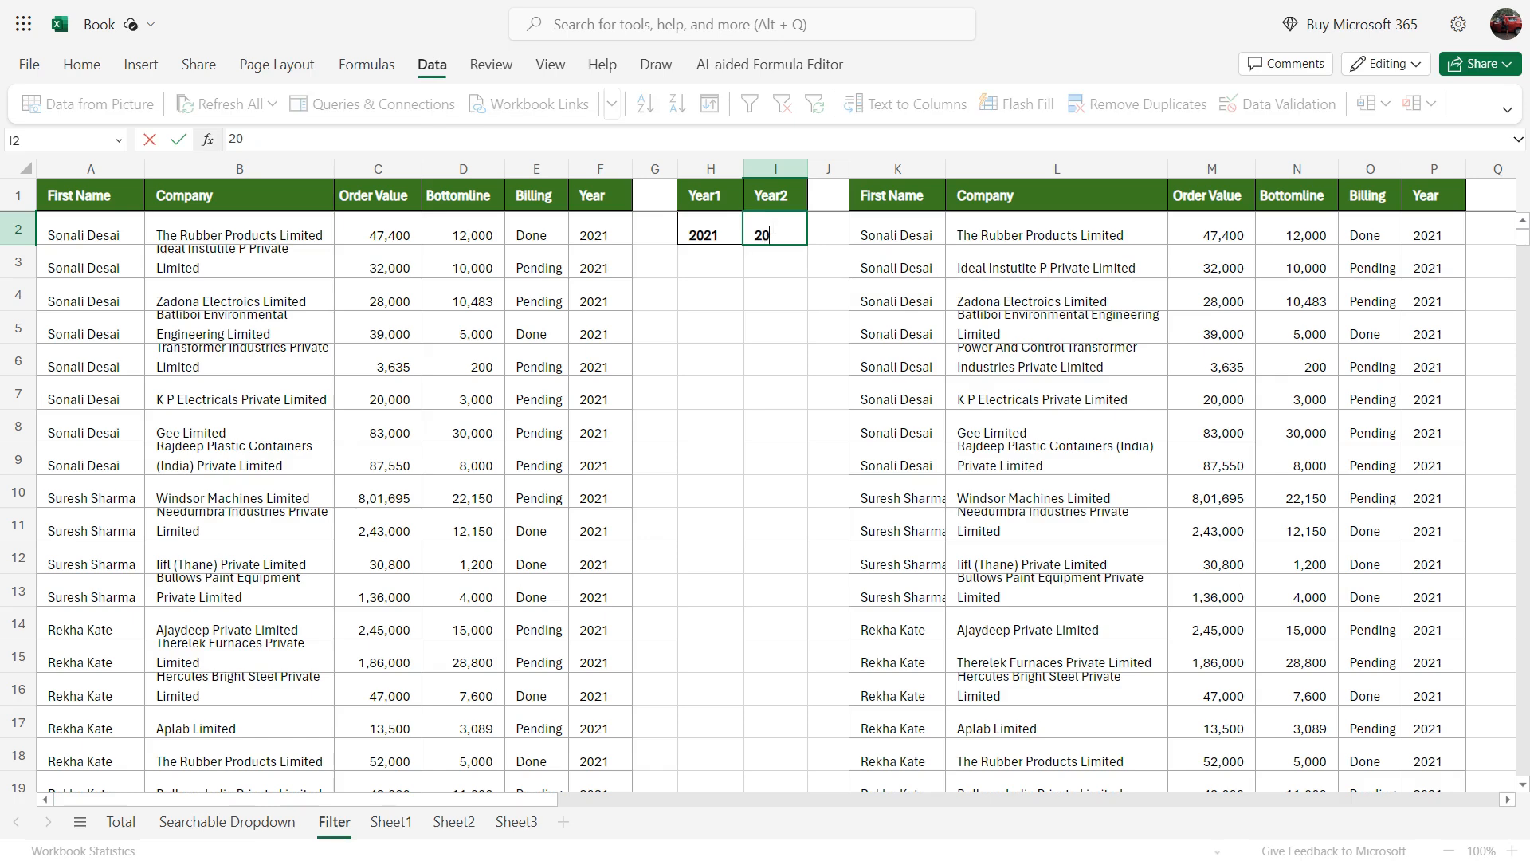
{"action": "type", "text": "20"}
{"action": "key", "text": "Return"}
Step: Examine the Year column of the extracted orders against the Year1 and Year2 criteria
{"action": "left_click", "coordinate": [1438, 241]}
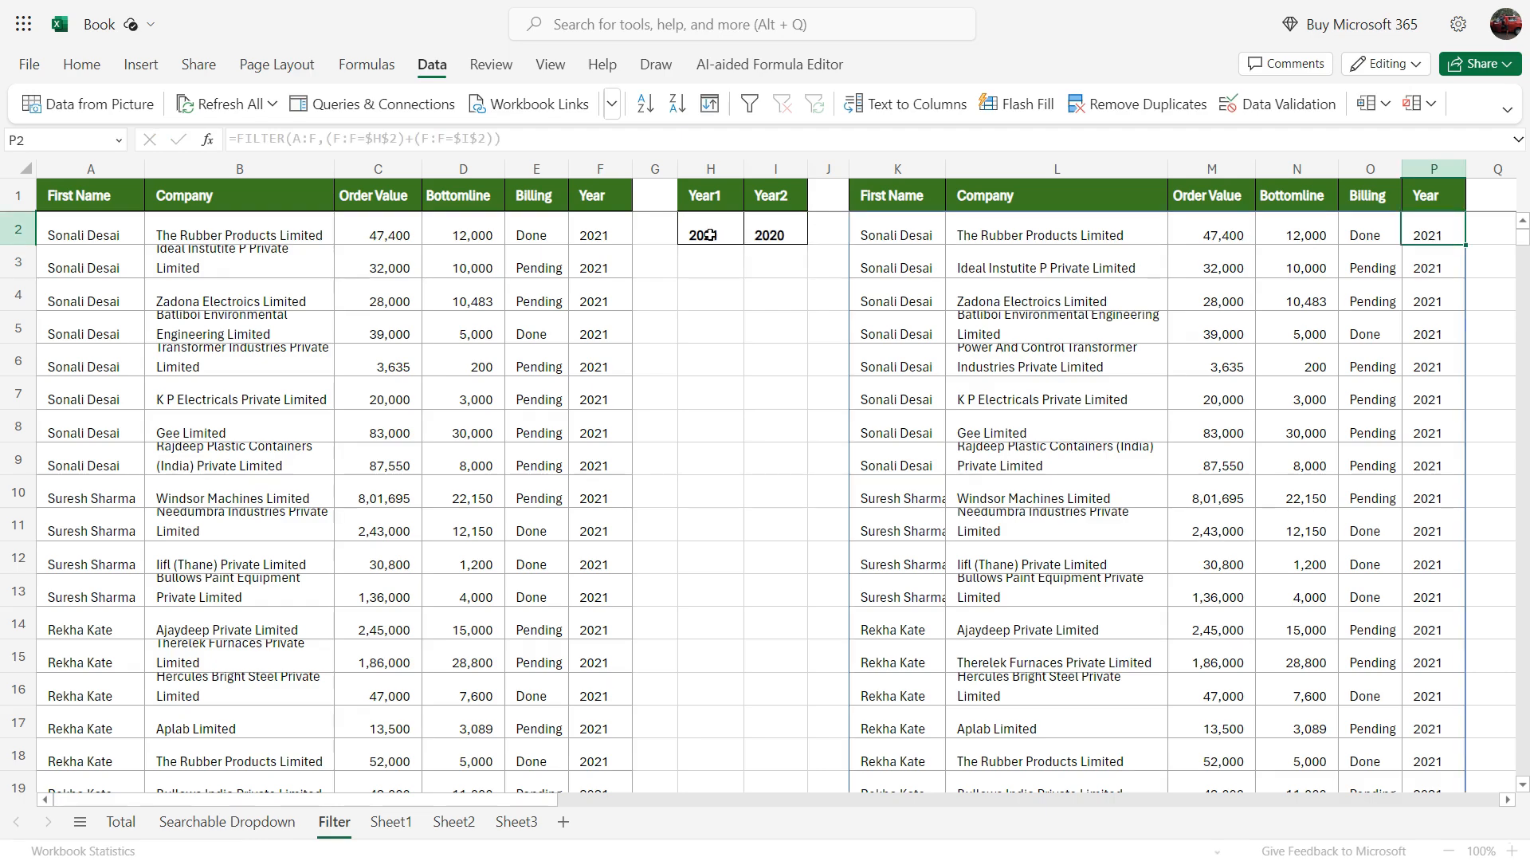
{"action": "scroll", "coordinate": [1457, 419], "scroll_direction": "down", "scroll_amount": 15}
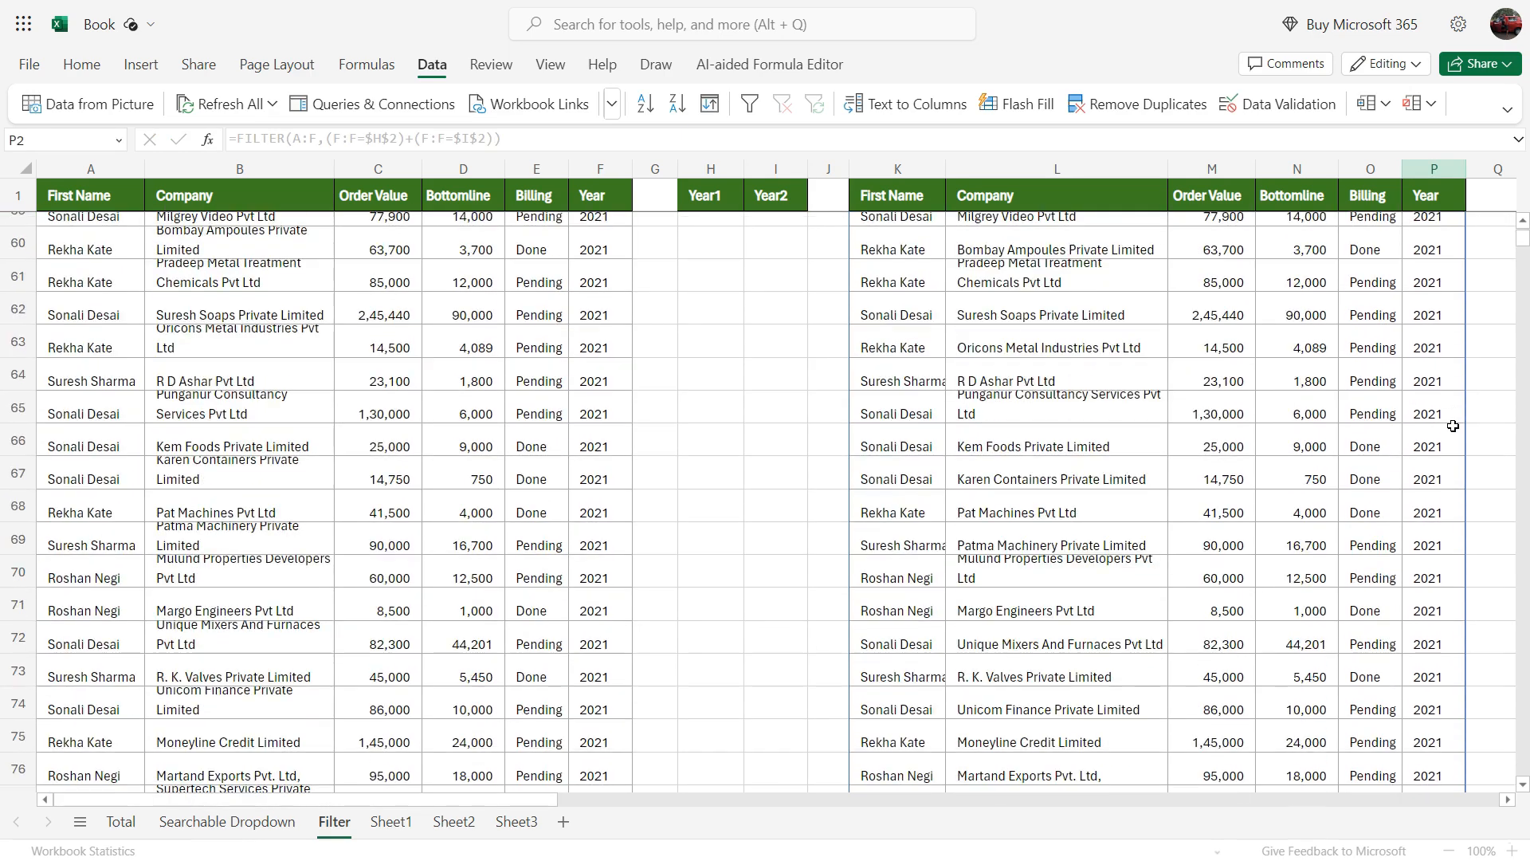
{"action": "left_click", "coordinate": [1452, 434]}
{"action": "scroll", "coordinate": [1427, 494], "scroll_direction": "down", "scroll_amount": 20}
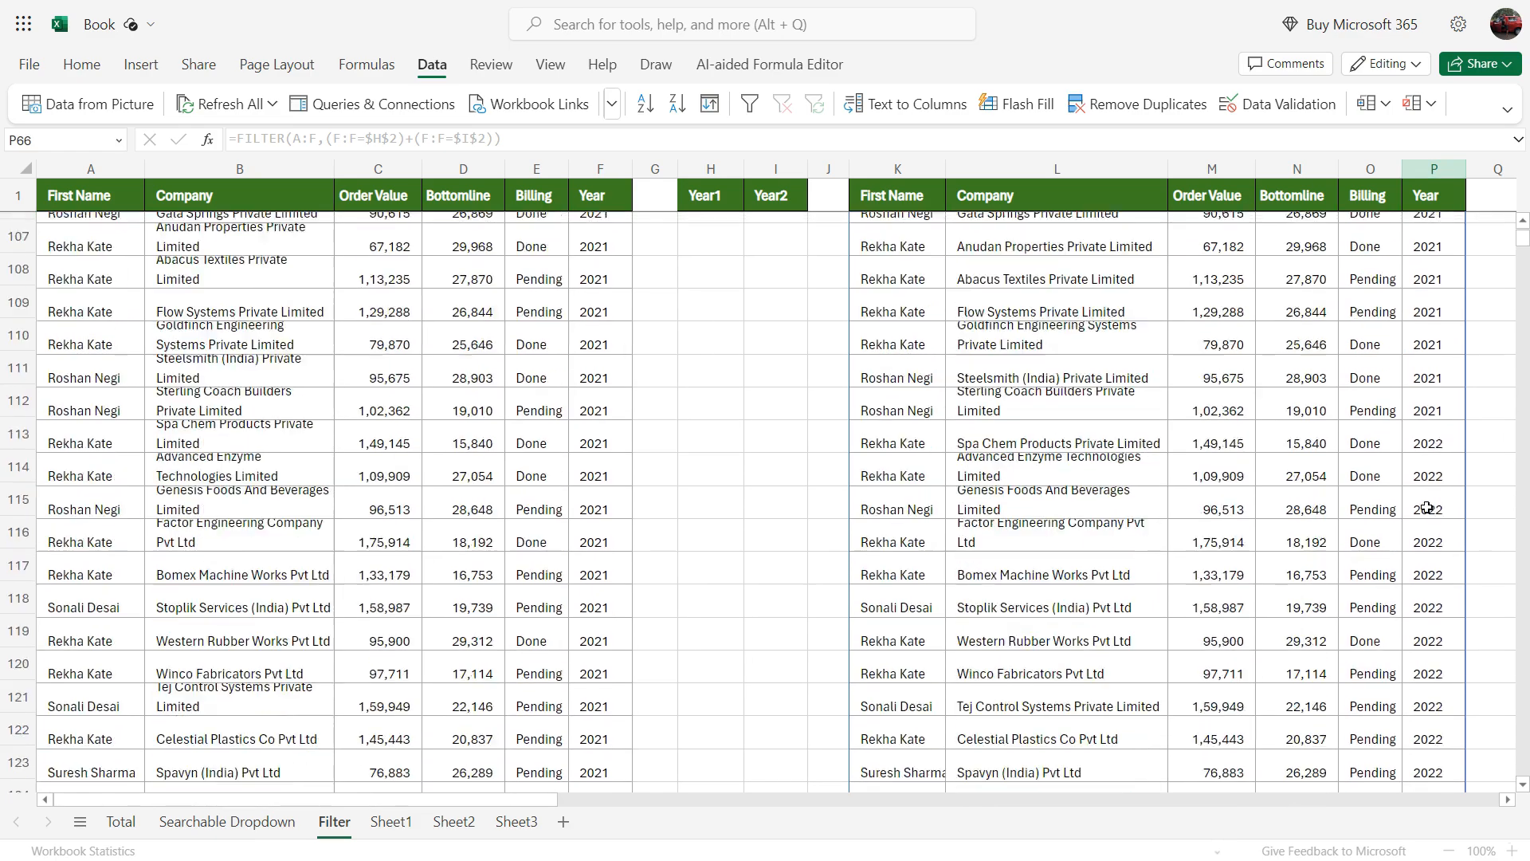
{"action": "scroll", "coordinate": [1427, 510], "scroll_direction": "down", "scroll_amount": 5}
{"action": "left_click", "coordinate": [1428, 542]}
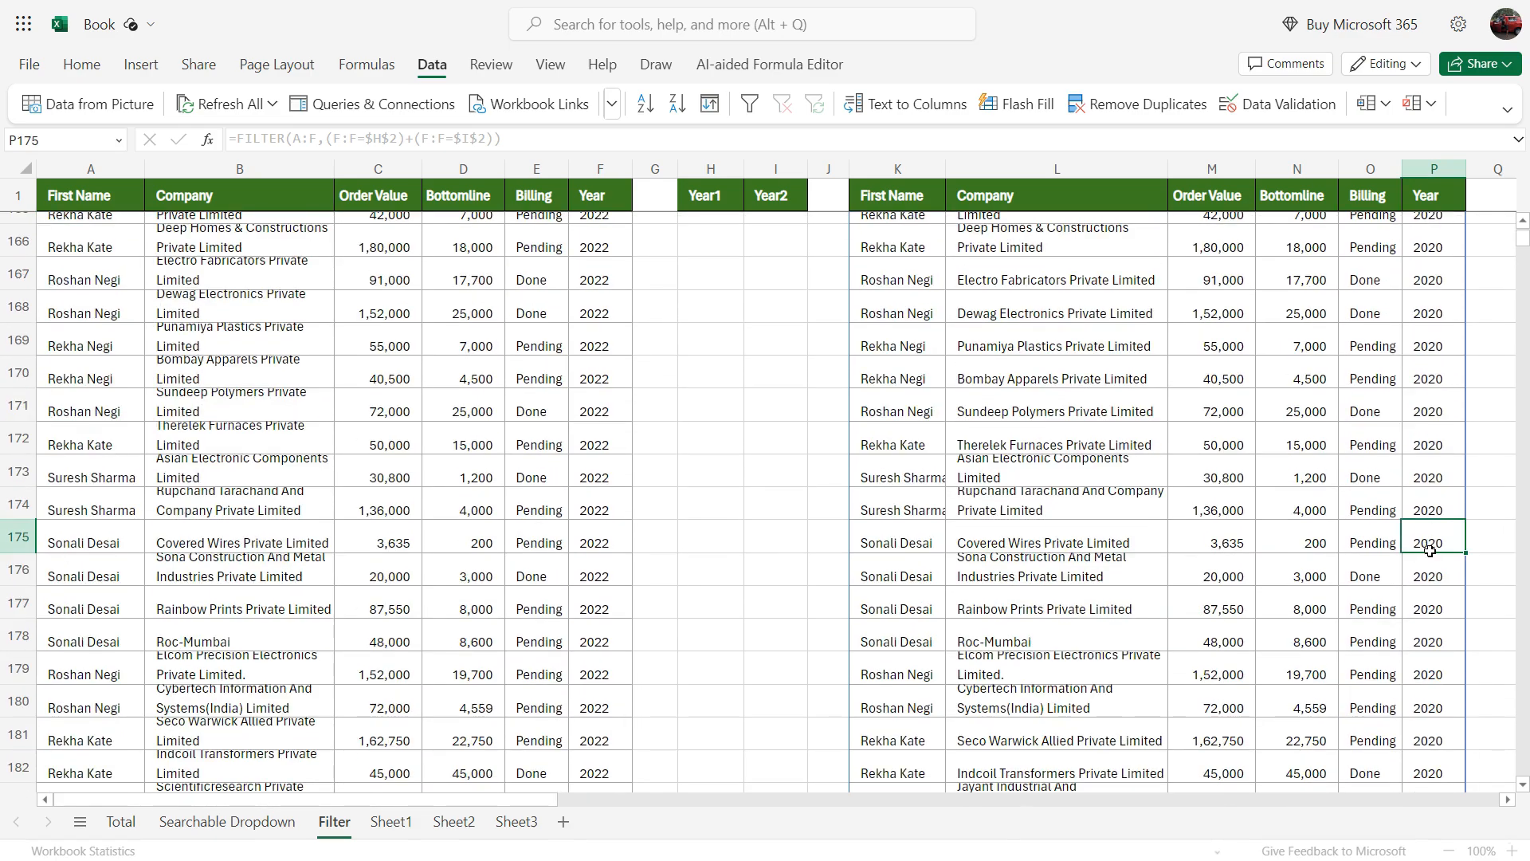
{"action": "scroll", "coordinate": [1419, 666], "scroll_direction": "up", "scroll_amount": 20}
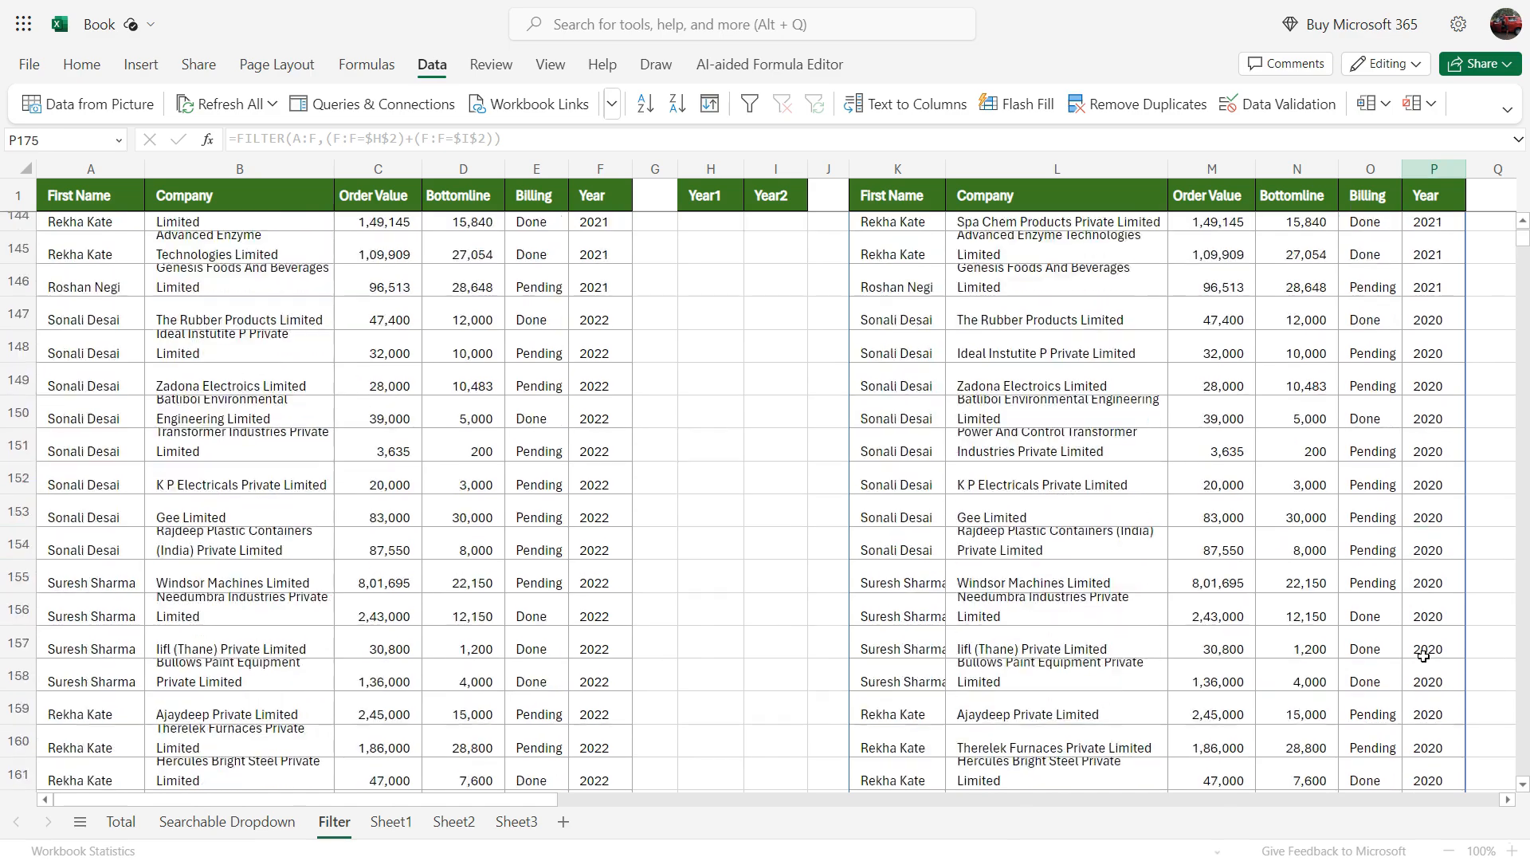
{"action": "scroll", "coordinate": [1424, 659], "scroll_direction": "up", "scroll_amount": 20}
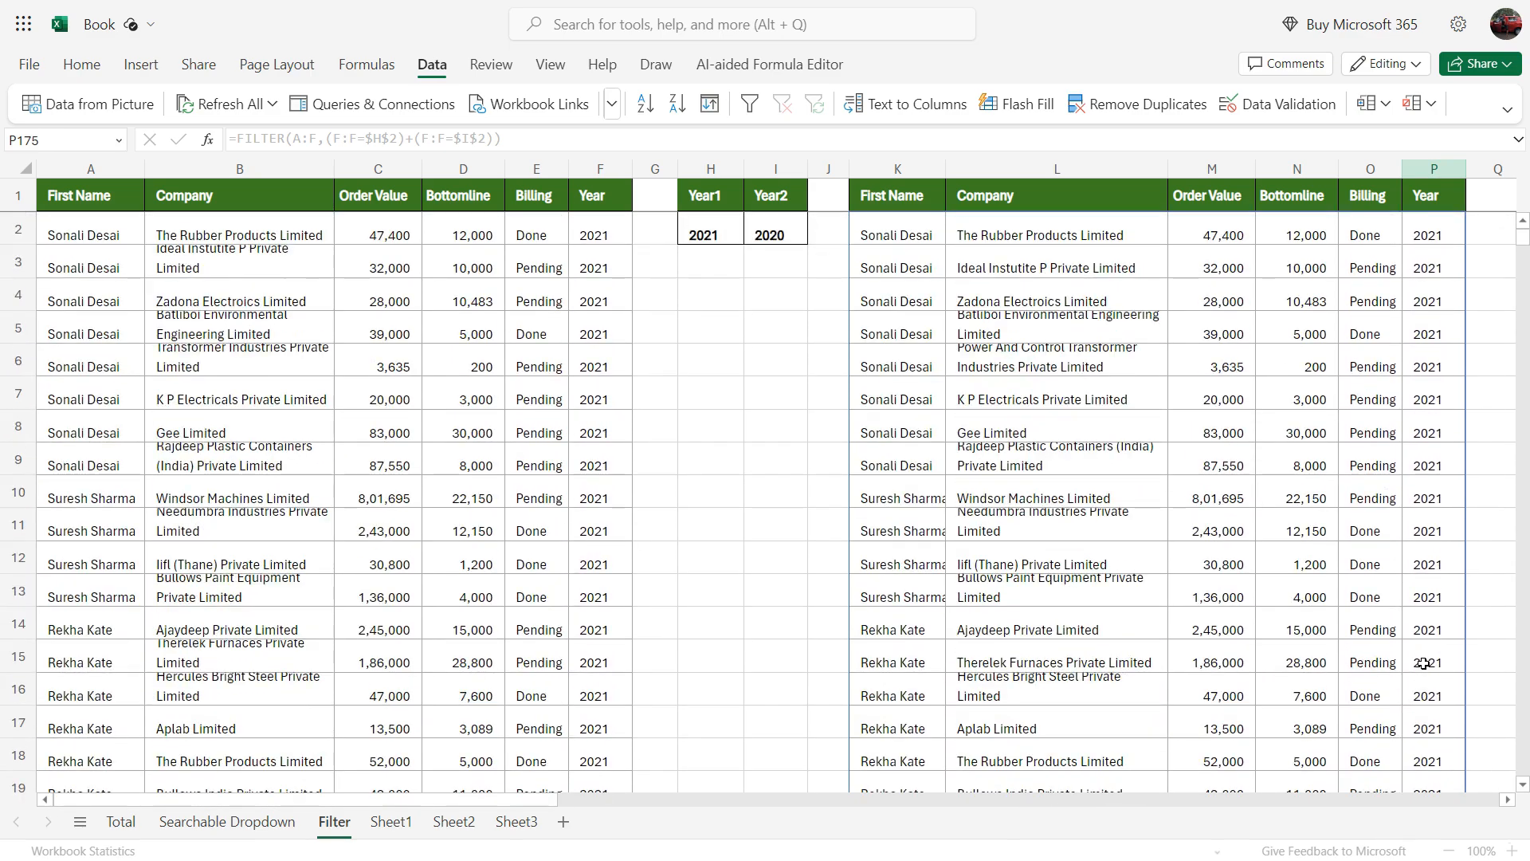
Step: Set the Year1 criterion in H2 to 2018 and the Year2 criterion in I2 to 2019
{"action": "left_click", "coordinate": [718, 233]}
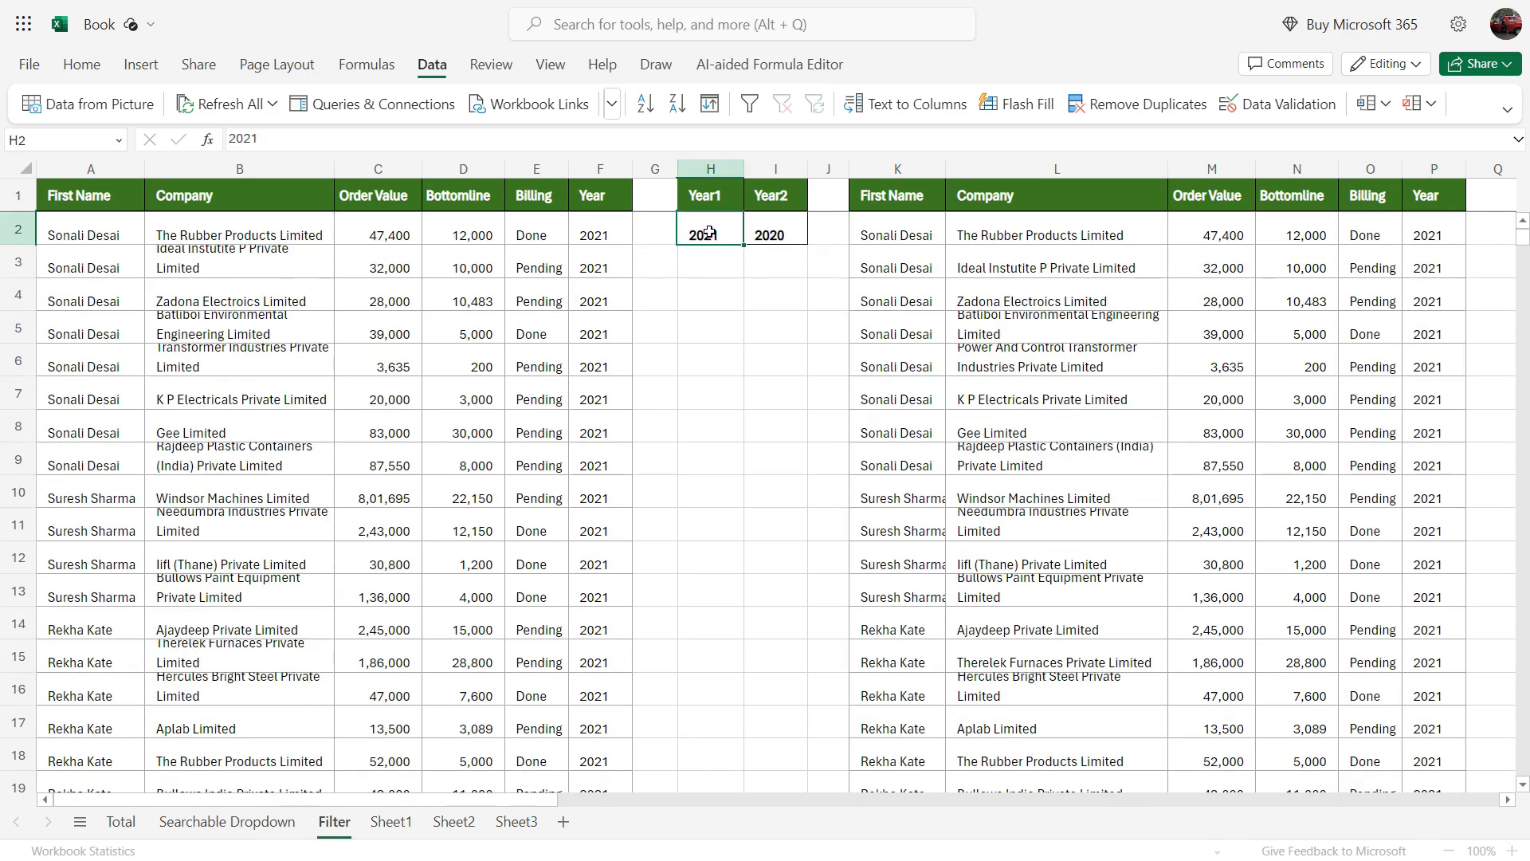
{"action": "type", "text": "20"}
{"action": "key", "text": "Tab"}
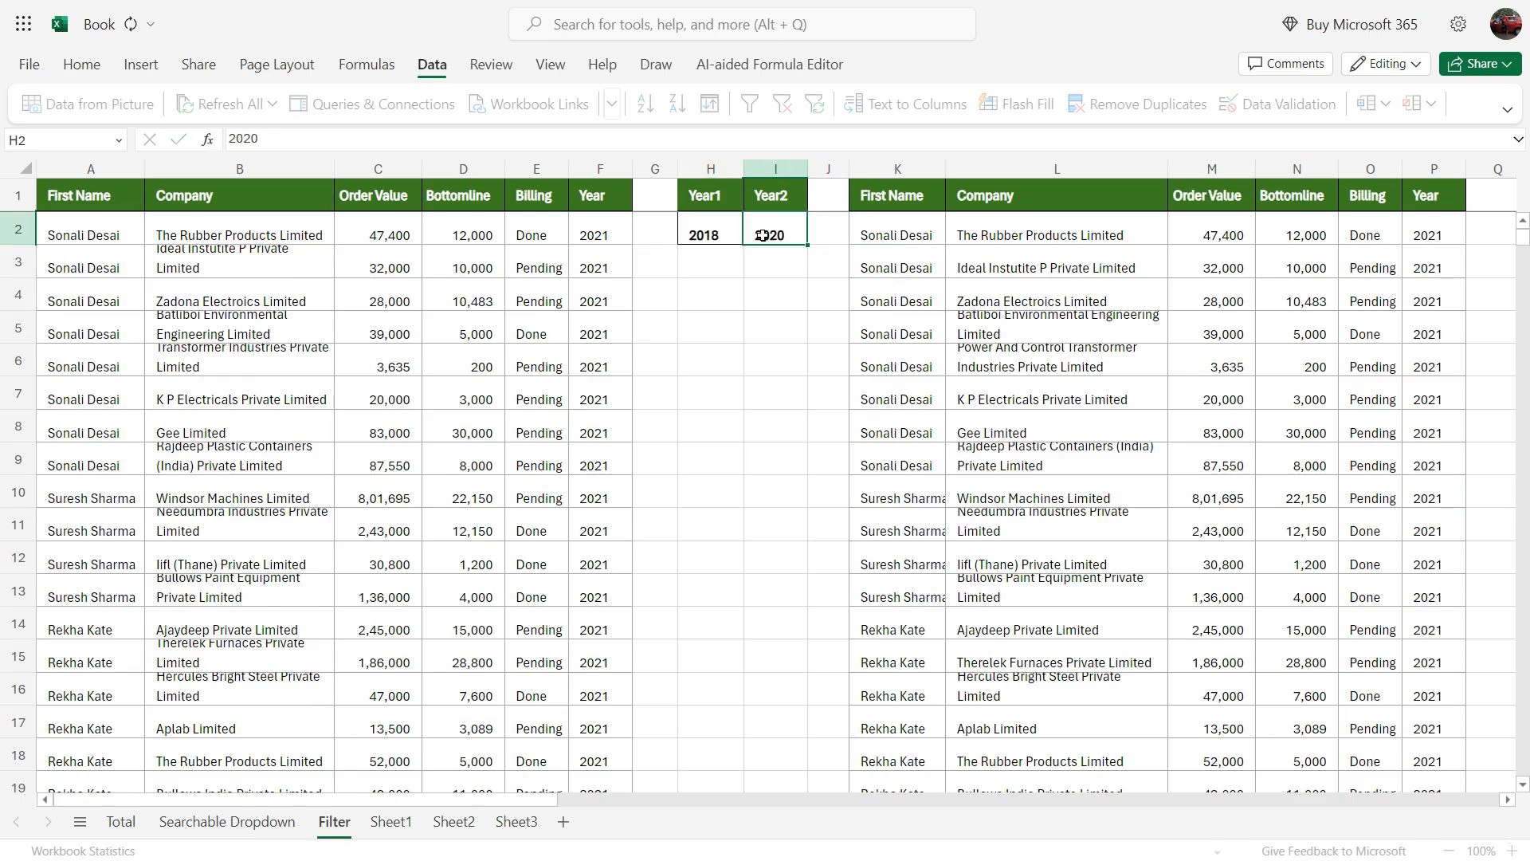
{"action": "type", "text": "2019"}
{"action": "key", "text": "Return"}
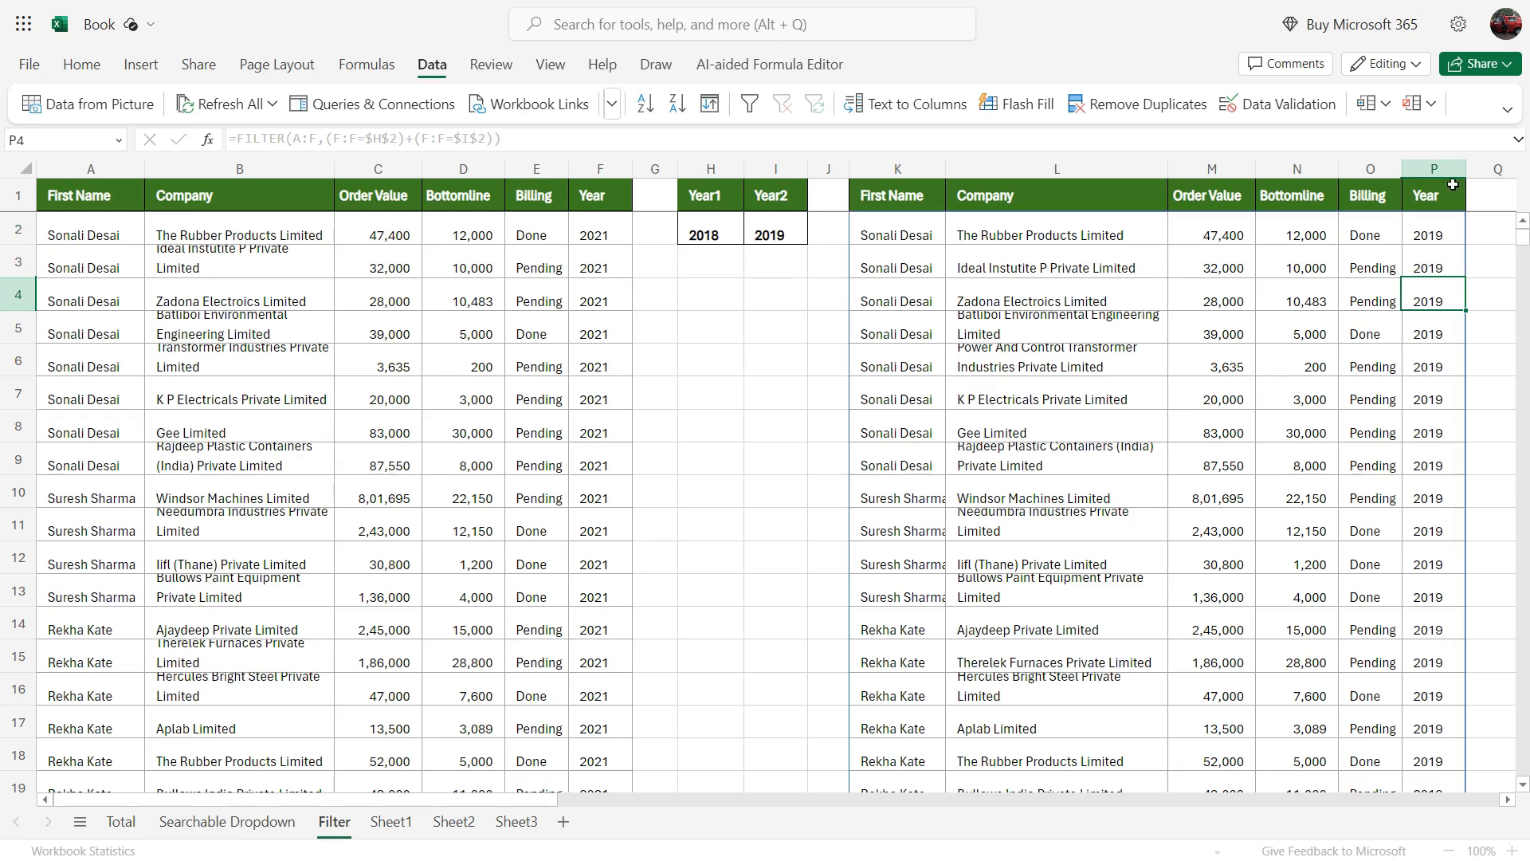
Step: Add filter buttons to the headers of the extracted records in K:P and check which values the Year filter offers
{"action": "left_click", "coordinate": [1443, 191]}
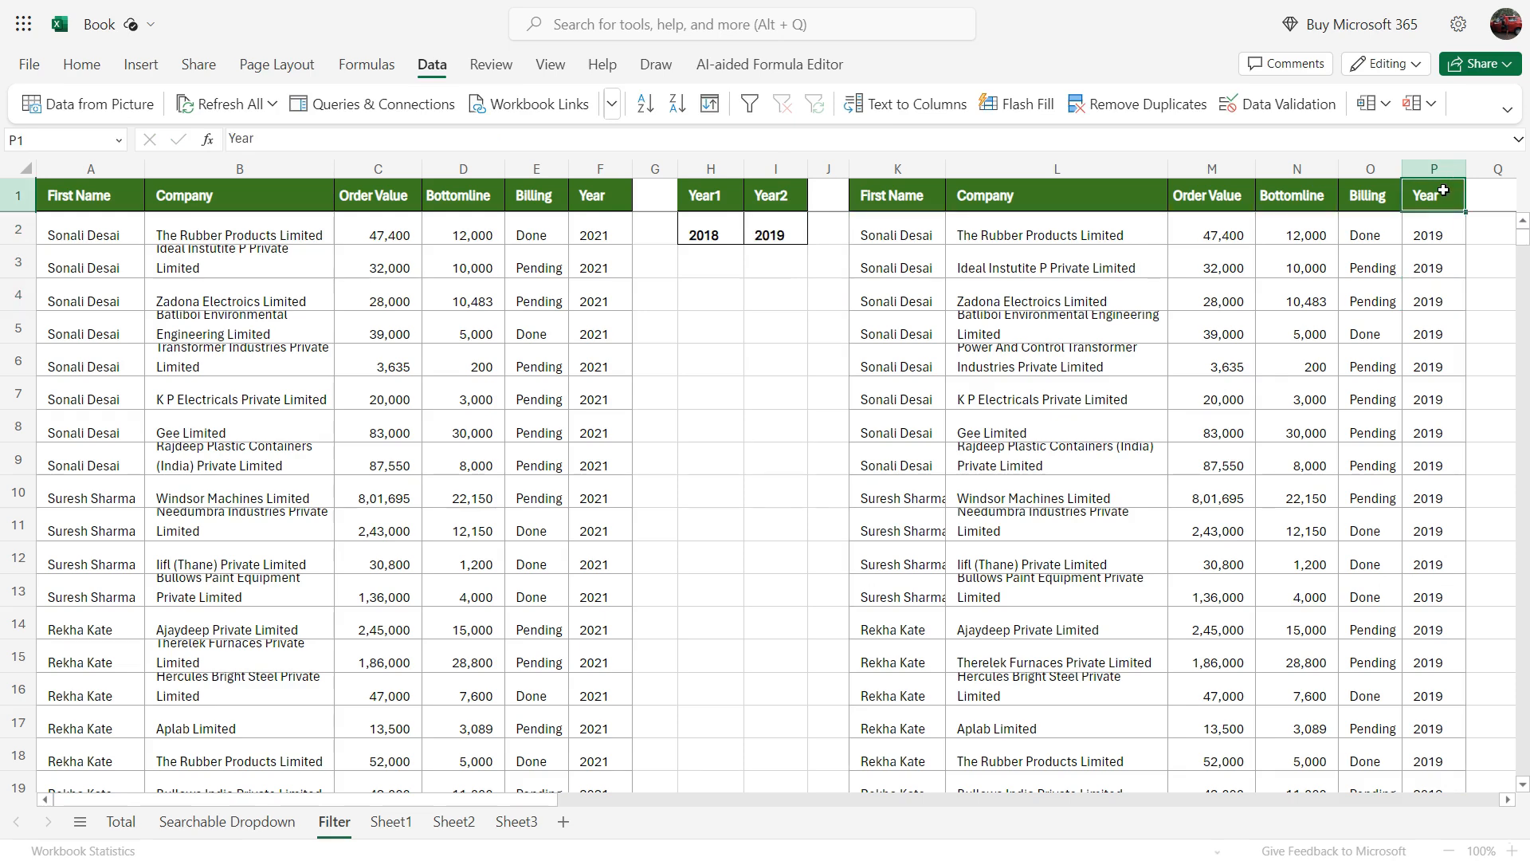
{"action": "key", "text": "ctrl+shift+l"}
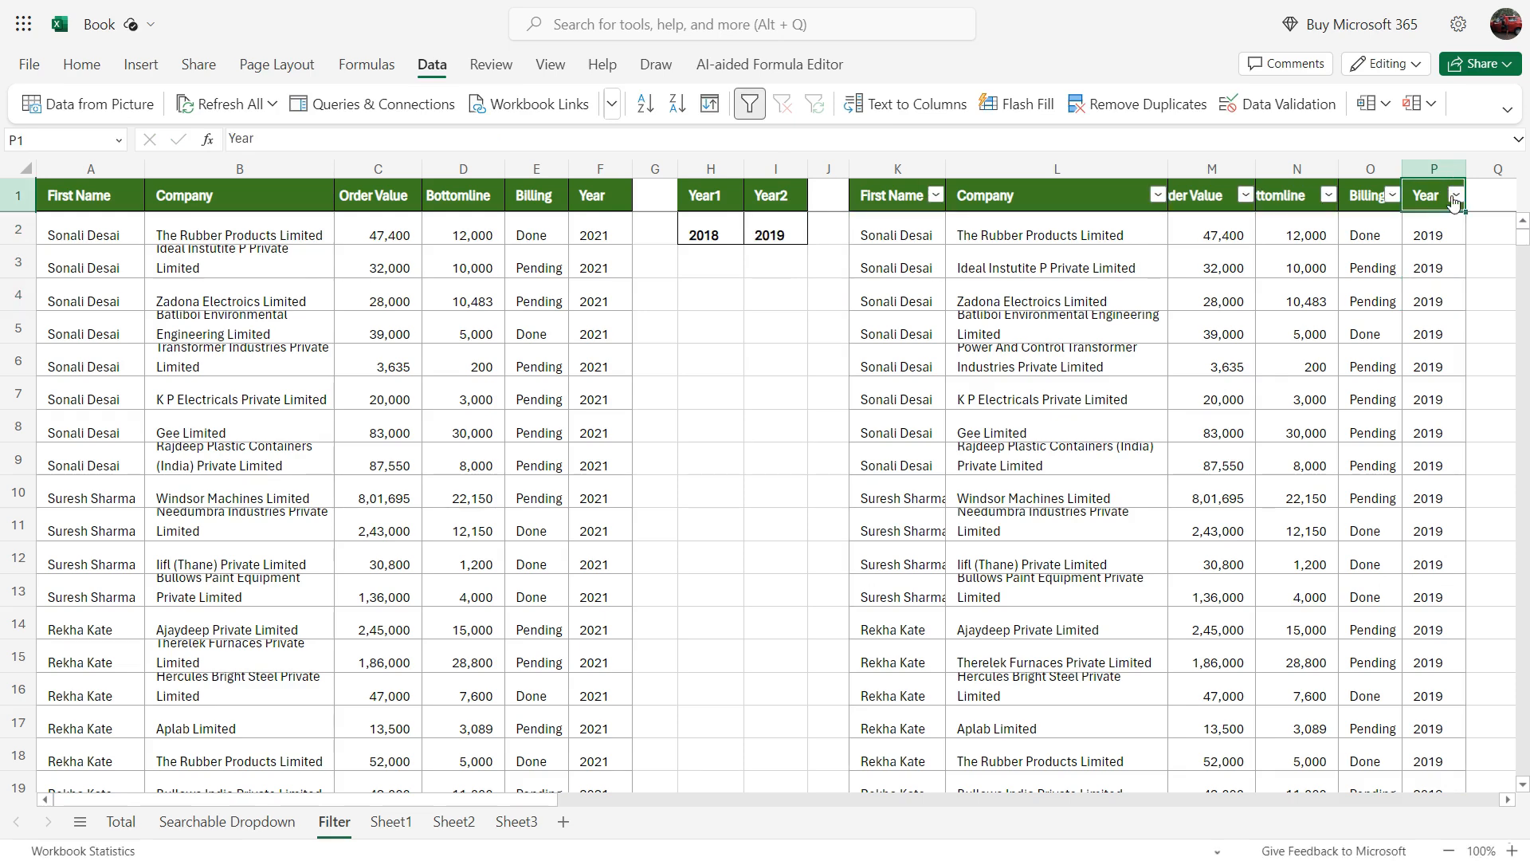
{"action": "left_click", "coordinate": [1453, 198]}
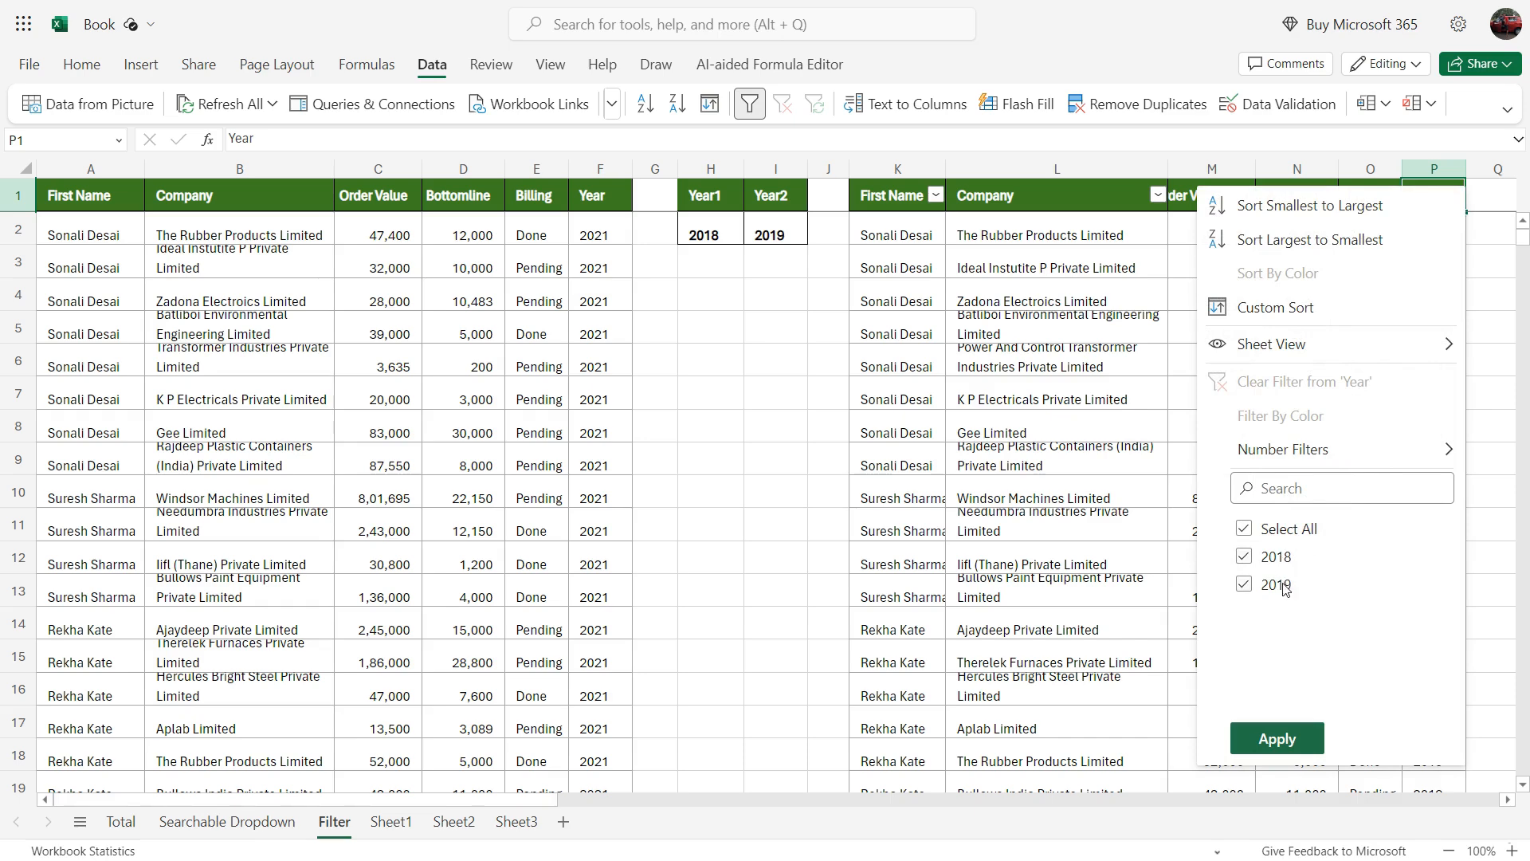
{"action": "left_click", "coordinate": [1034, 361]}
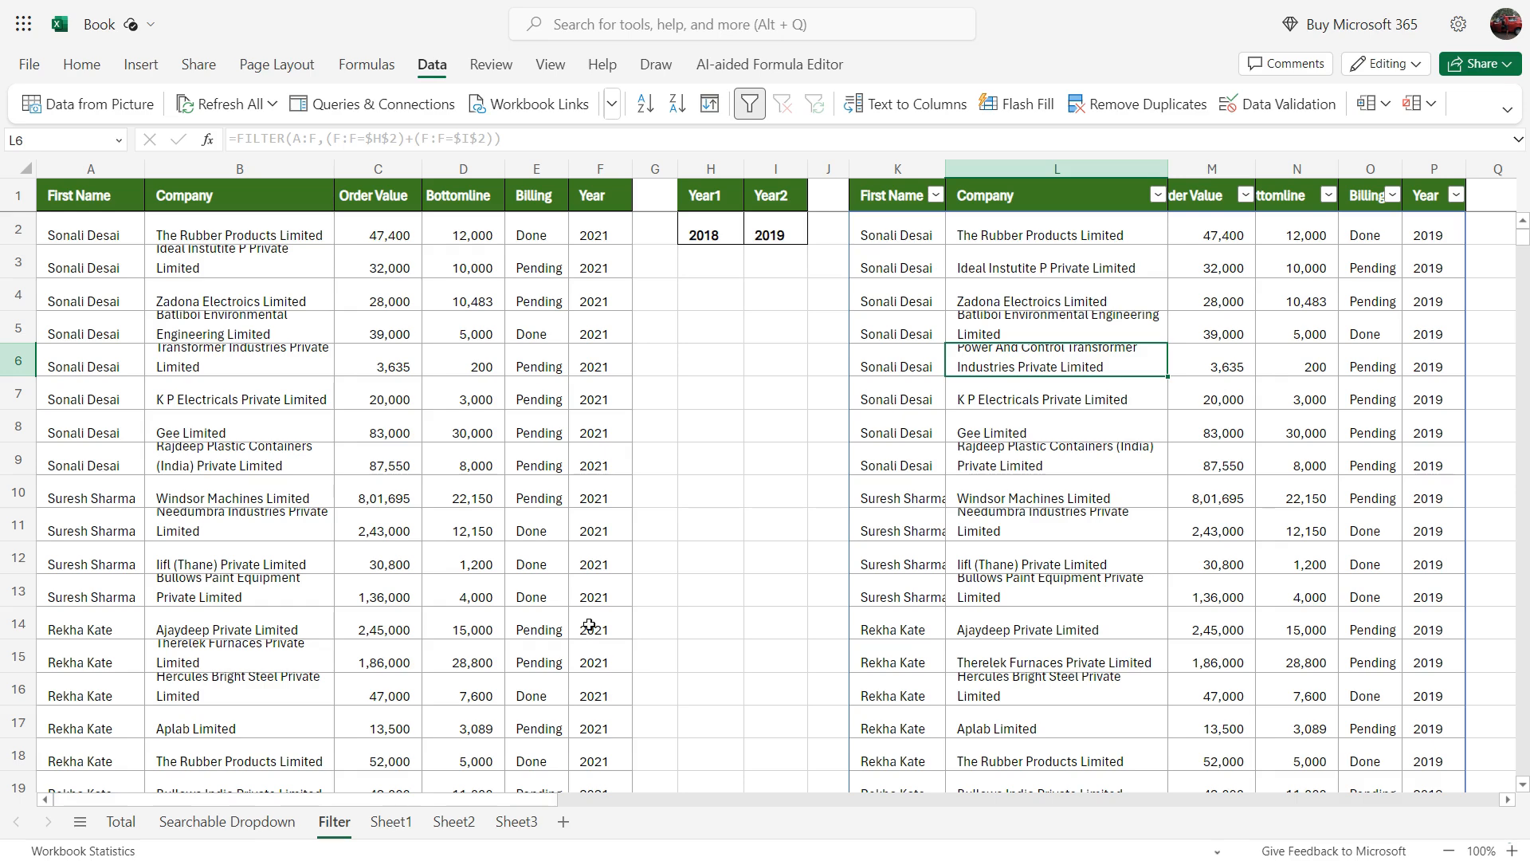
Step: View Sheet1 and switch to the product list on Sheet2
{"action": "left_click", "coordinate": [385, 823]}
{"action": "left_click", "coordinate": [444, 824]}
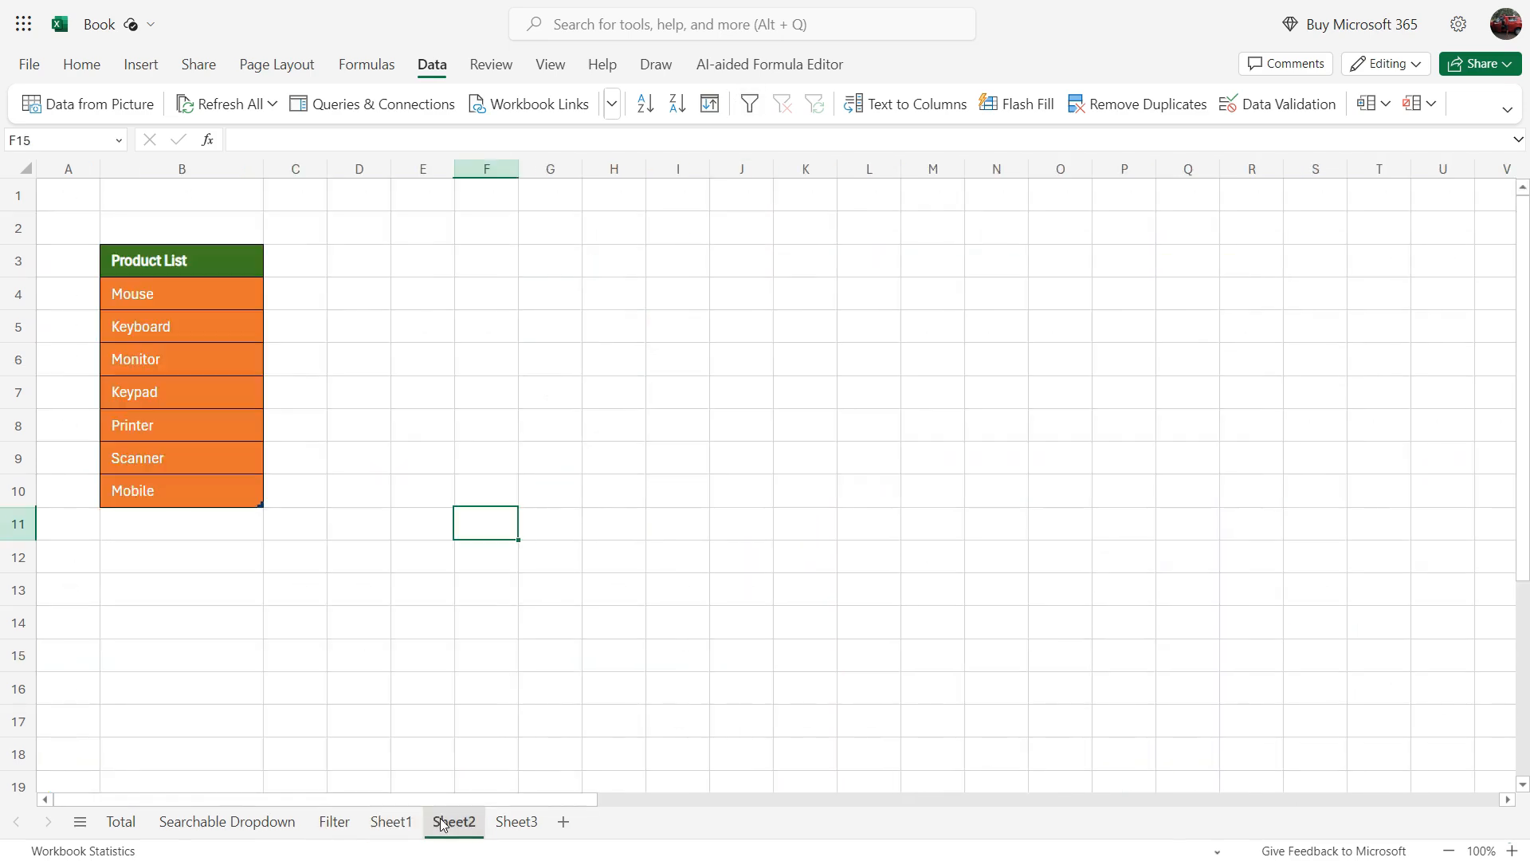
Step: View Sheet3 and select the car picture on it
{"action": "left_click", "coordinate": [516, 822]}
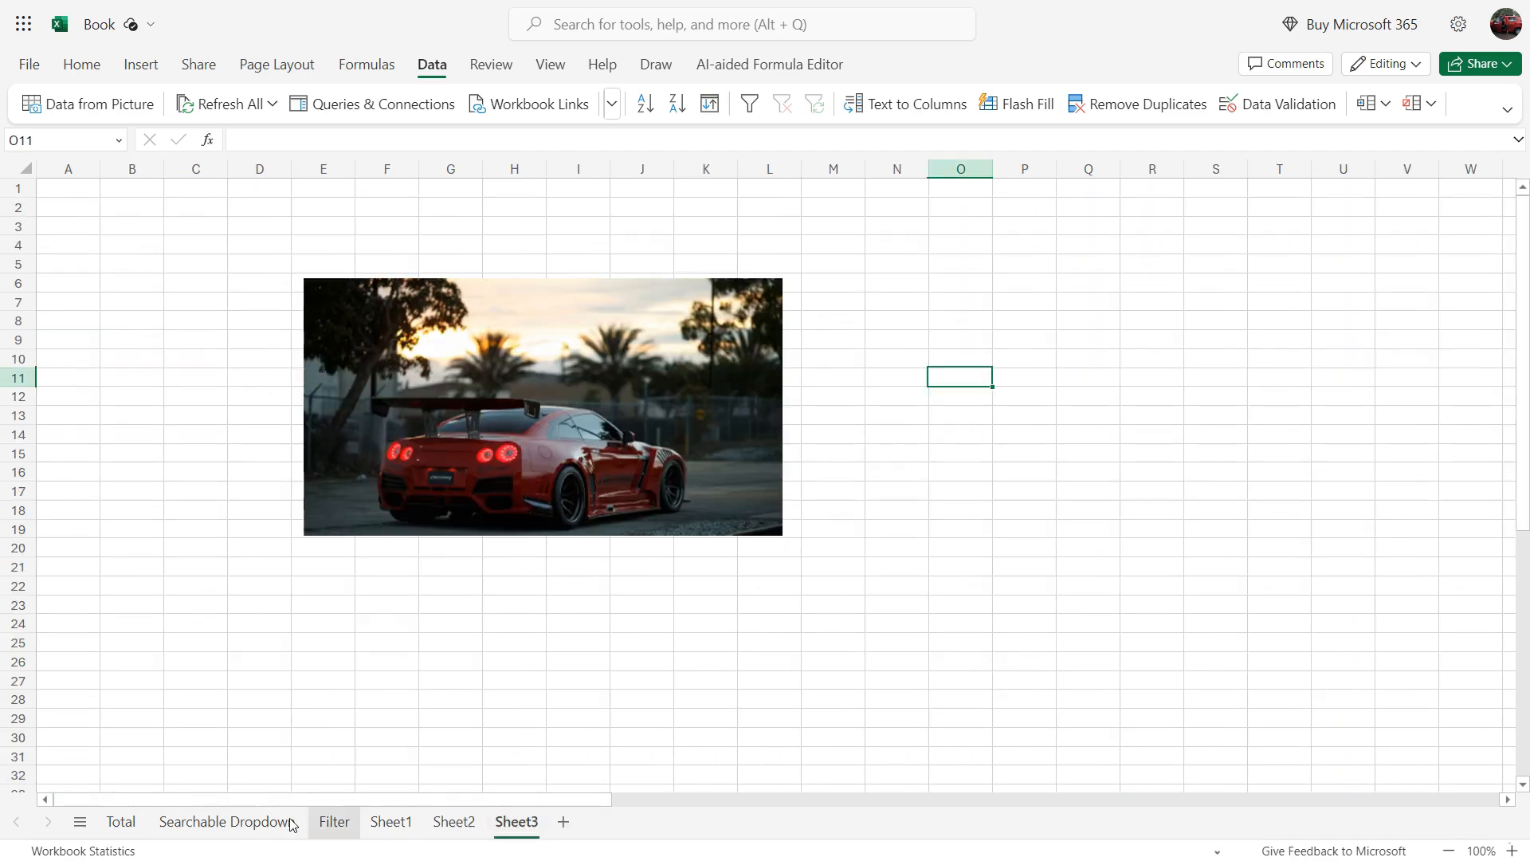
{"action": "left_click", "coordinate": [289, 824]}
{"action": "left_click", "coordinate": [515, 824]}
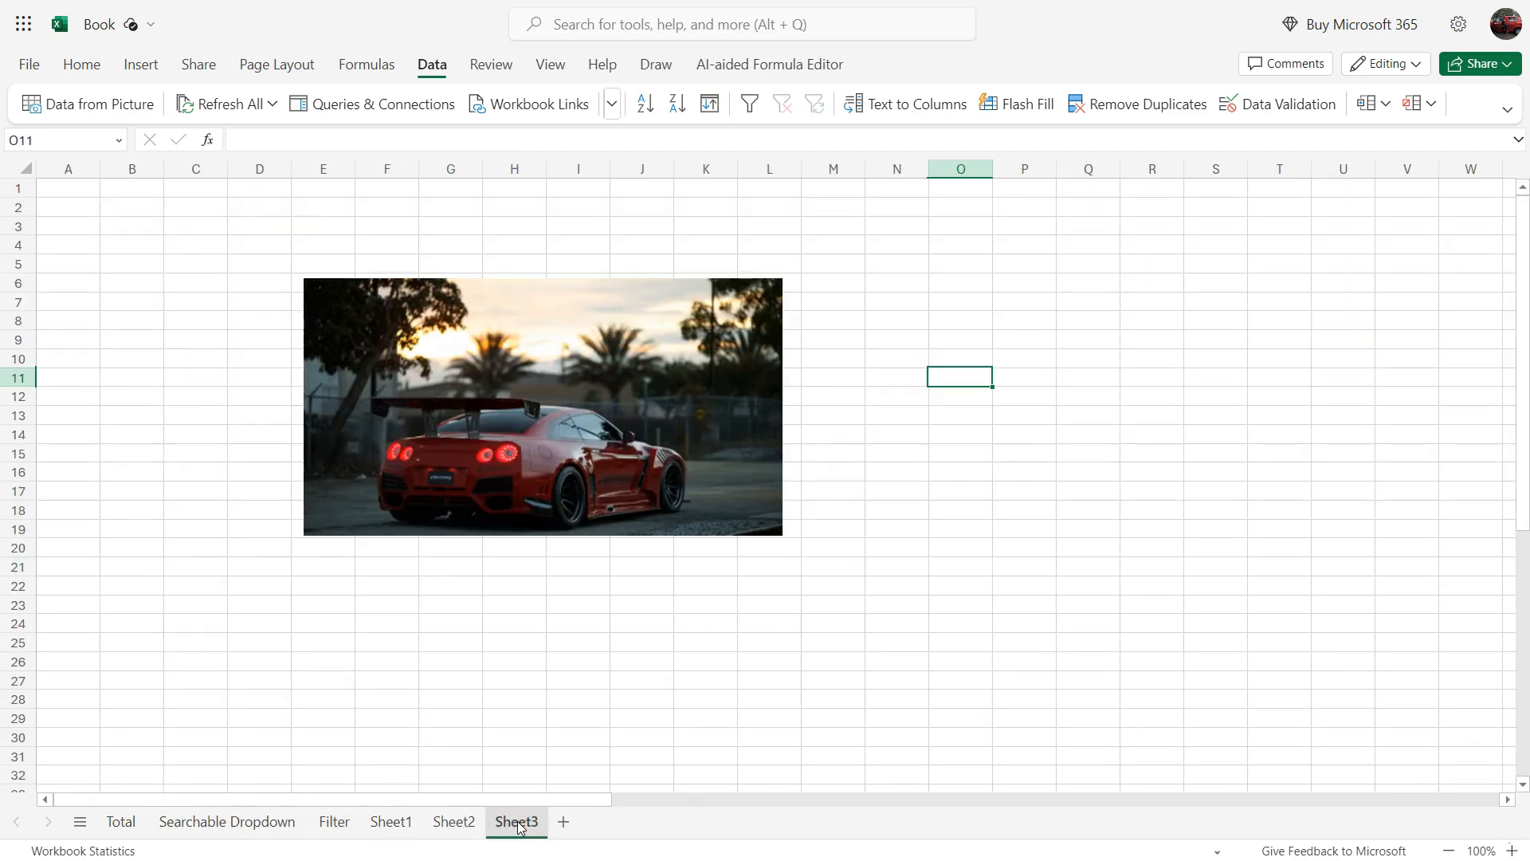
{"action": "left_click", "coordinate": [533, 405]}
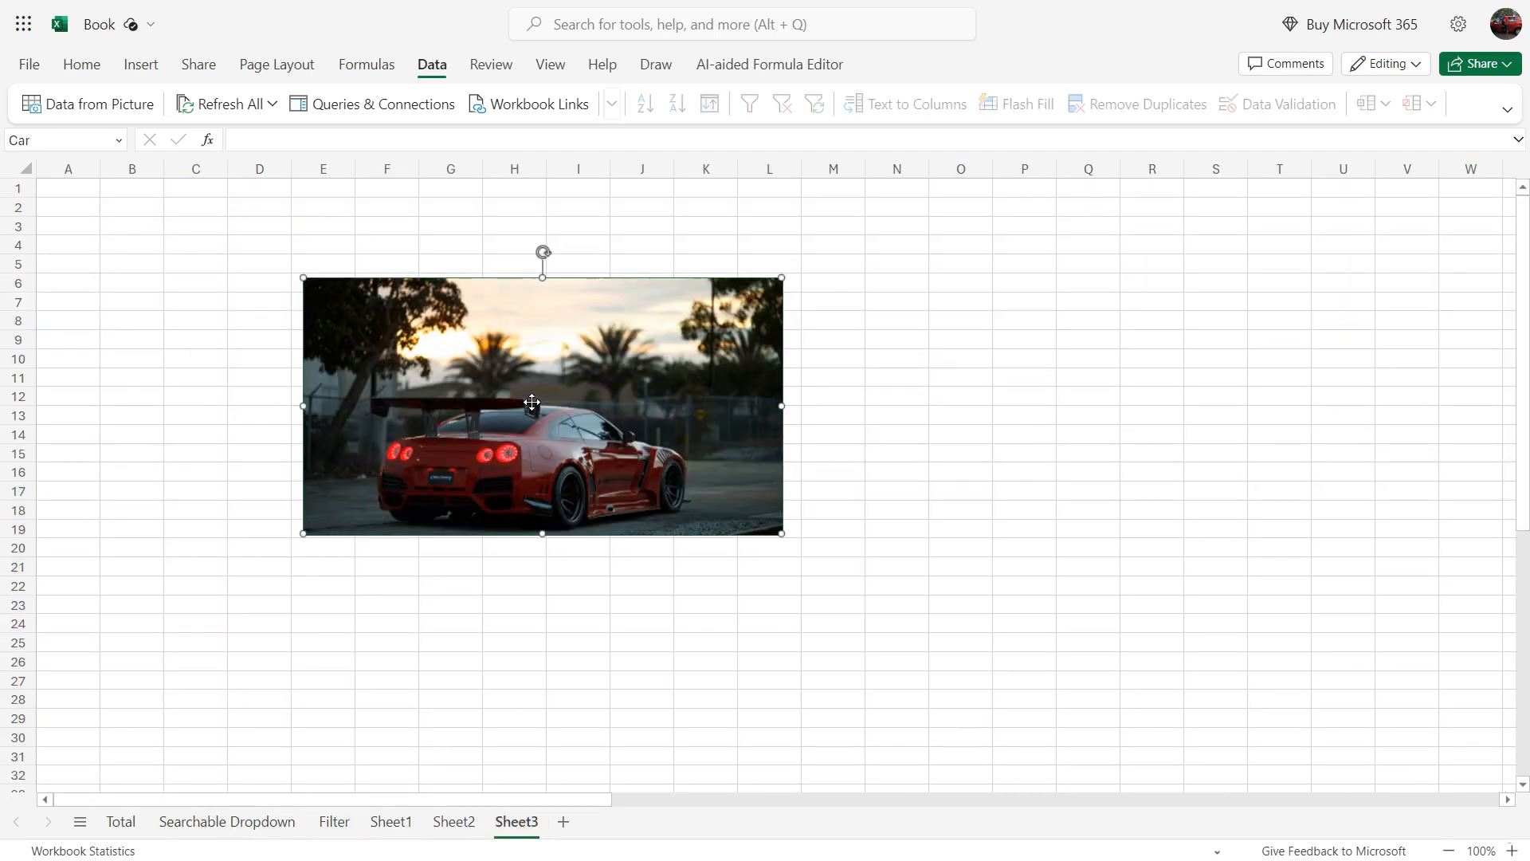
Step: Look through Sheet2, Filter and Searchable Dropdown, and return to the Total sheet
{"action": "left_click", "coordinate": [453, 822]}
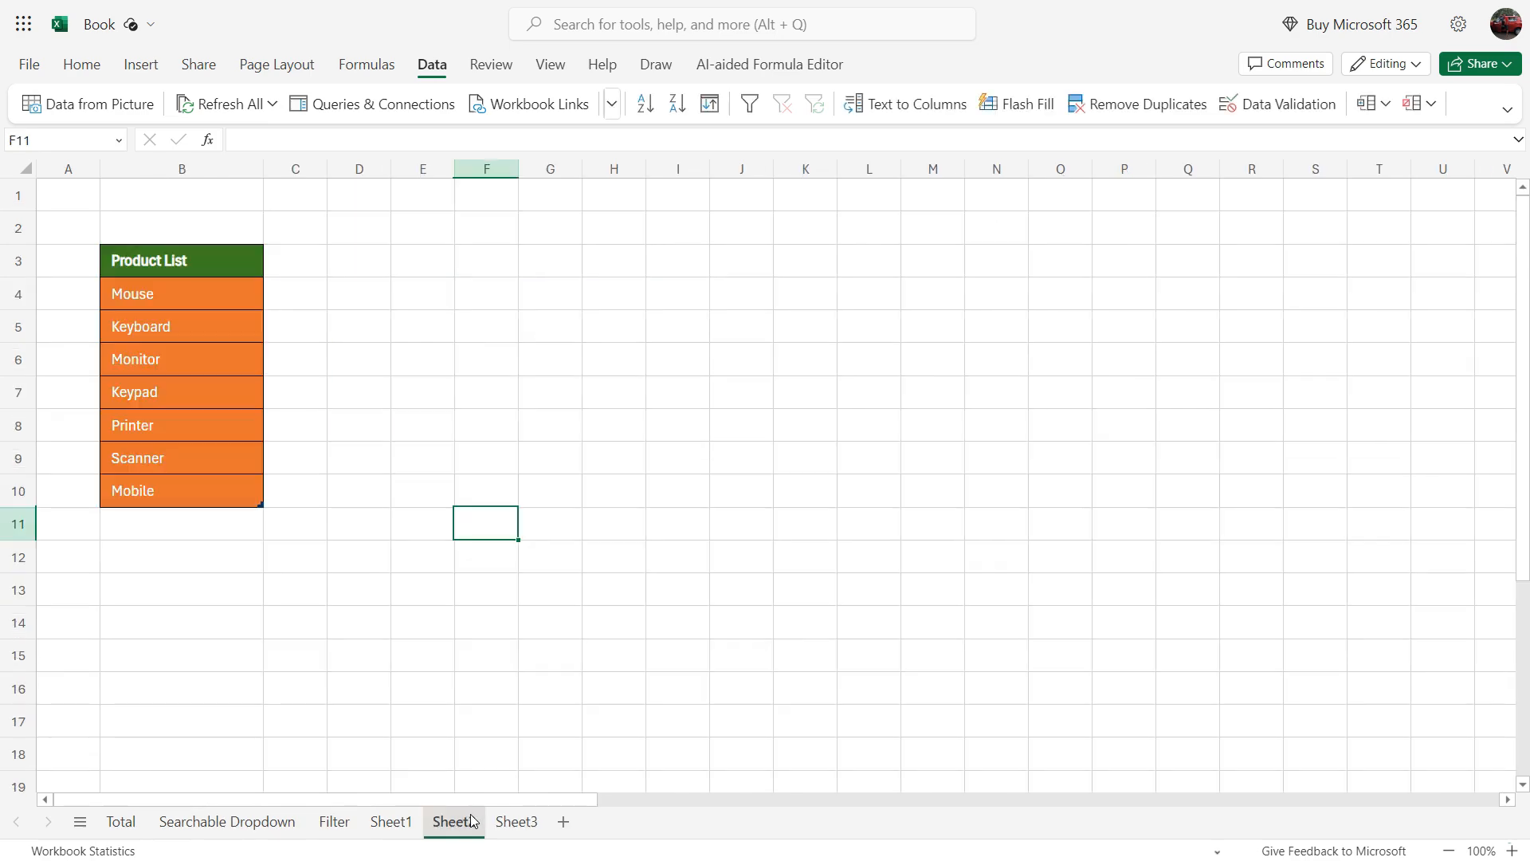
{"action": "left_click", "coordinate": [342, 826]}
{"action": "left_click", "coordinate": [228, 821]}
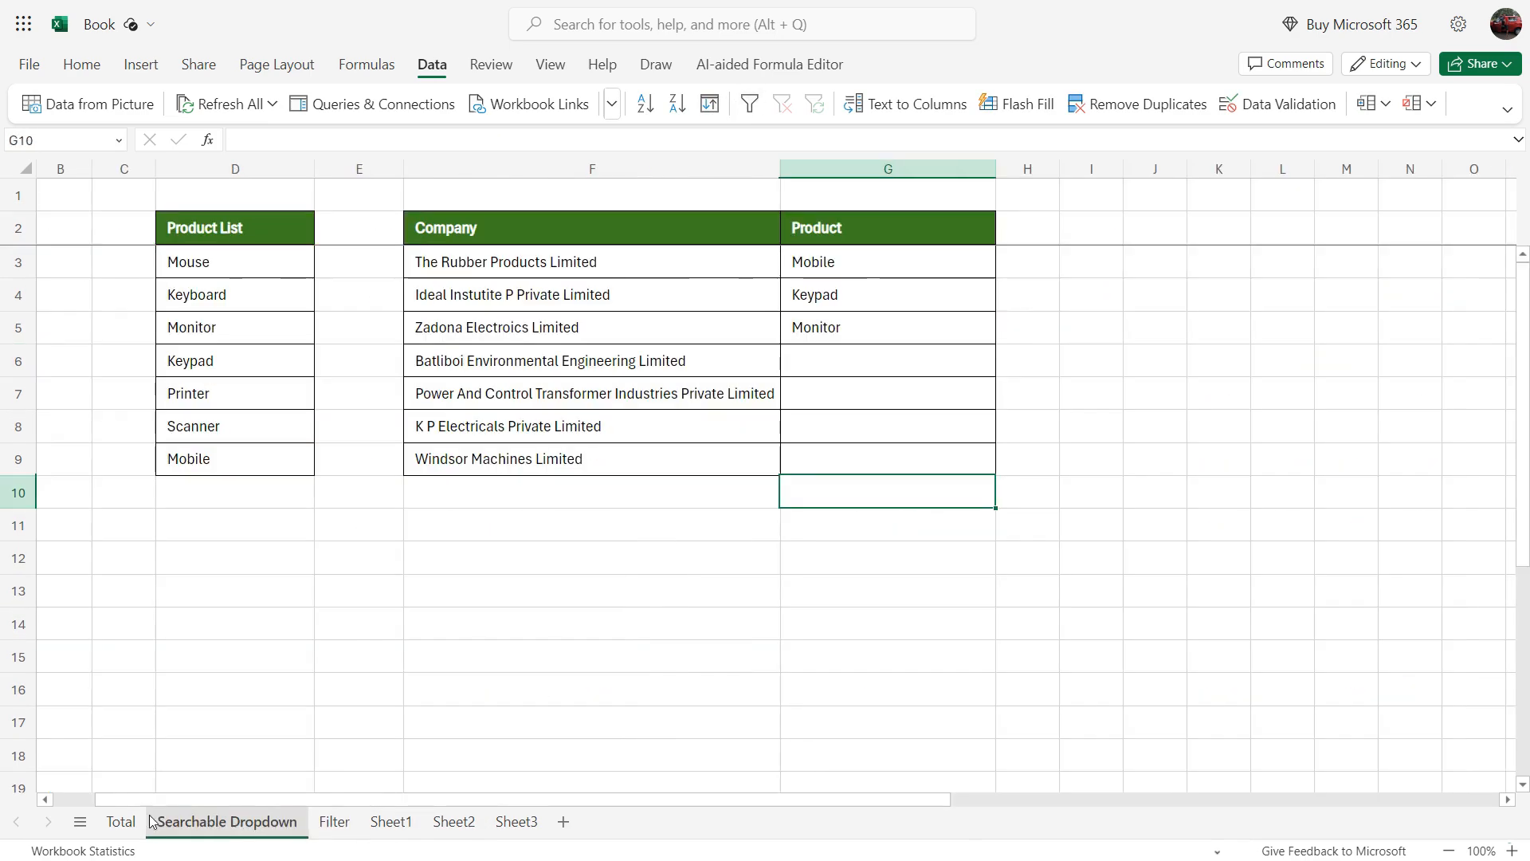
{"action": "left_click", "coordinate": [121, 822]}
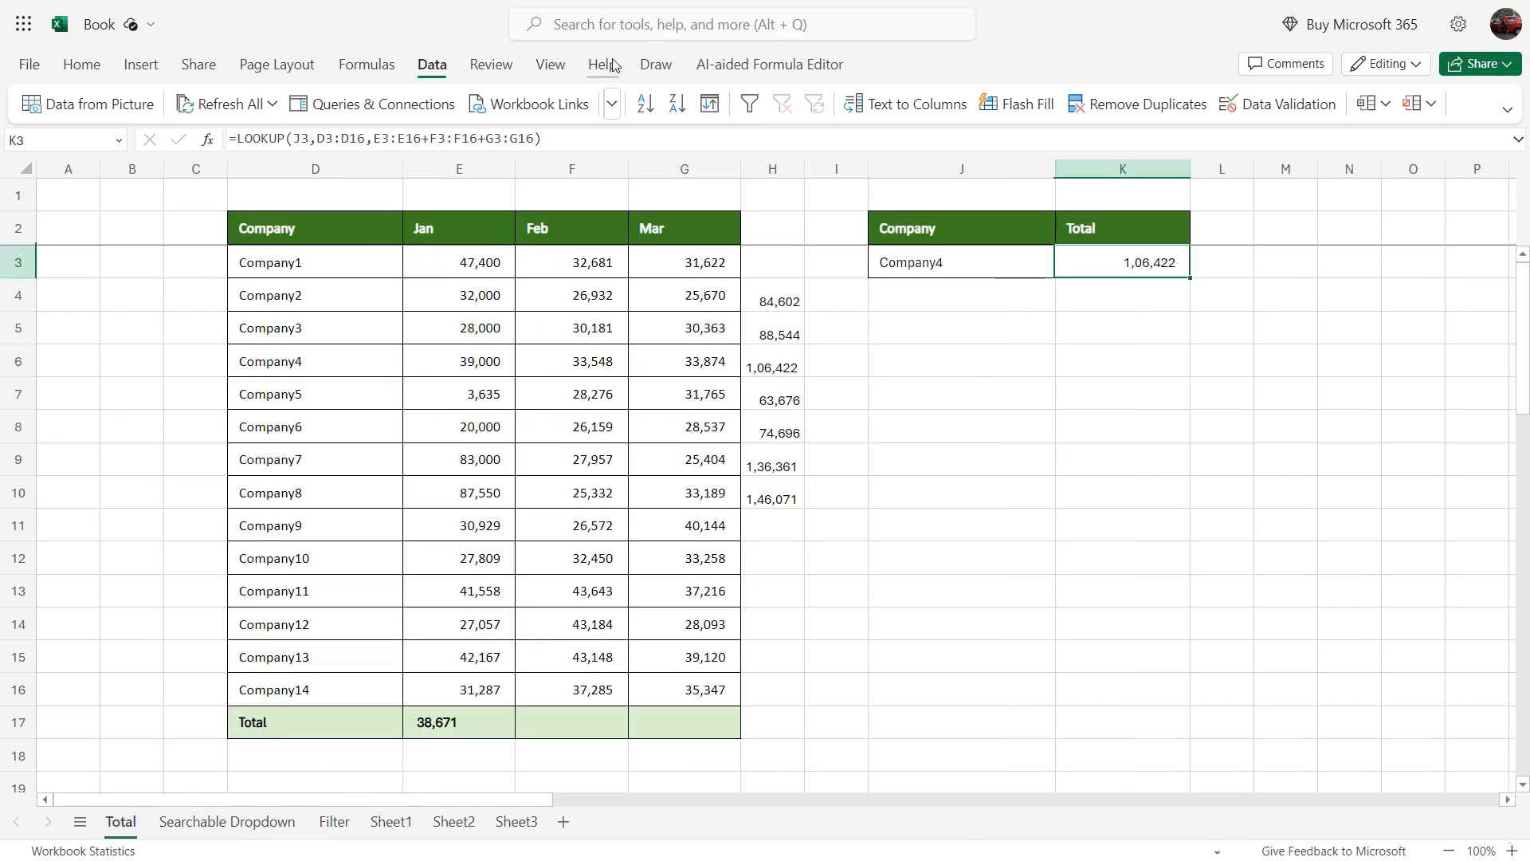
Step: Show the workbook's Navigation pane and collapse the Total sheet's entry in it
{"action": "left_click", "coordinate": [551, 65]}
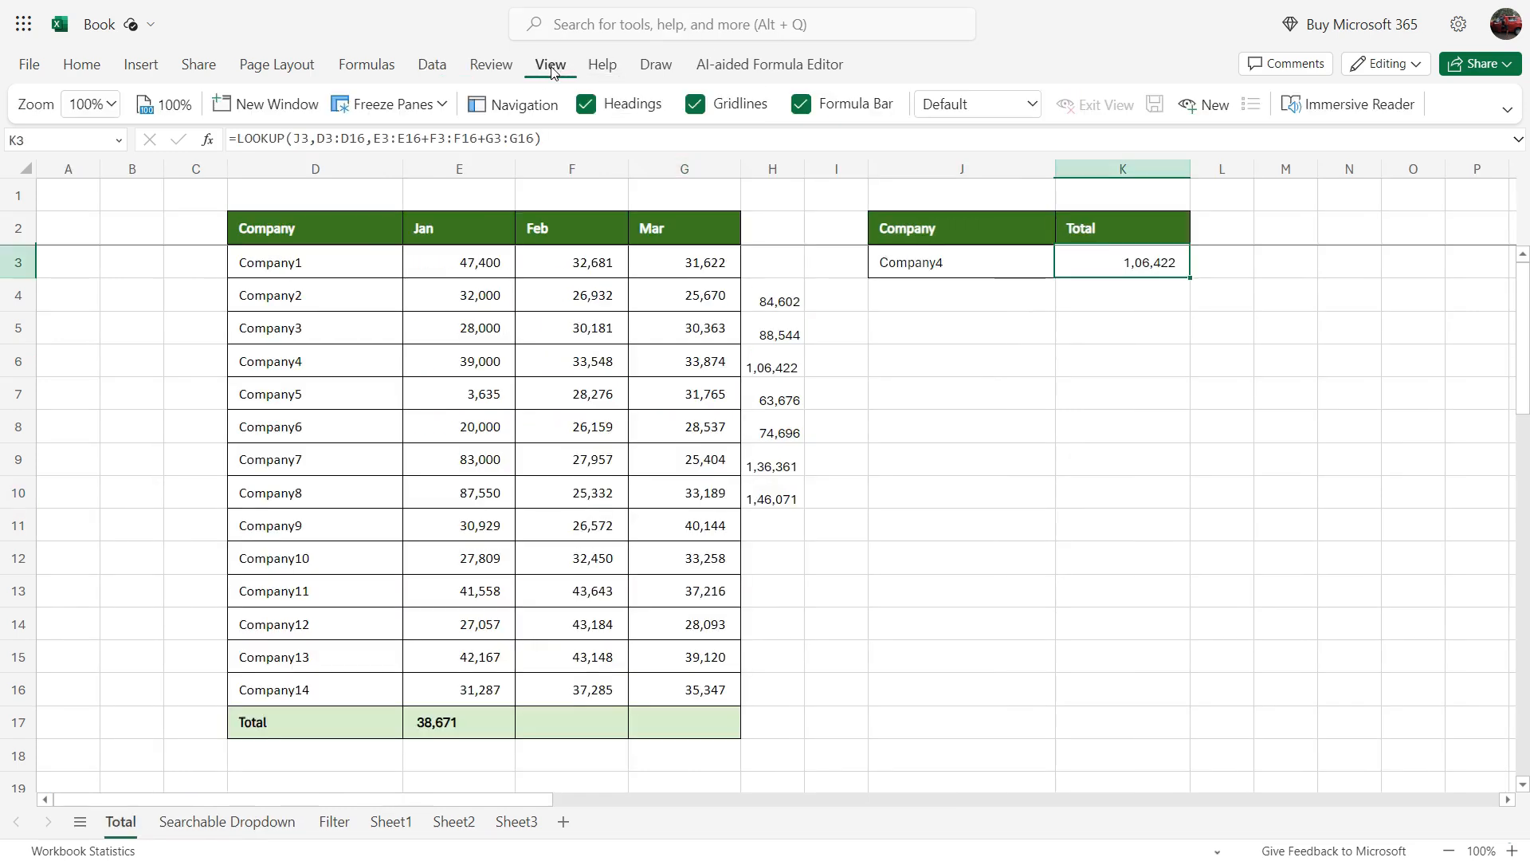
{"action": "left_click", "coordinate": [512, 110]}
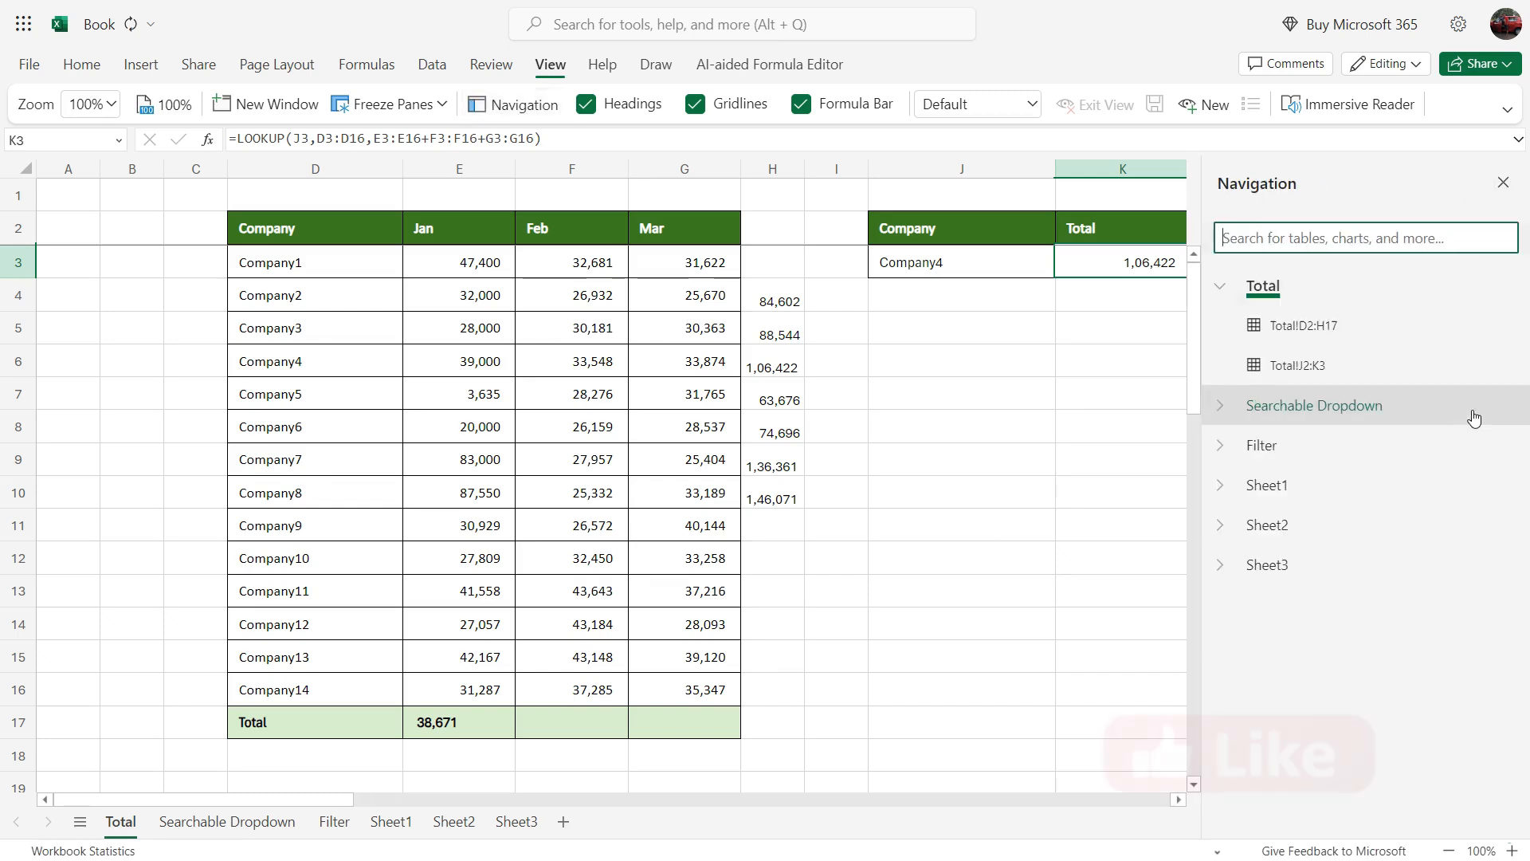
{"action": "left_click", "coordinate": [1220, 287]}
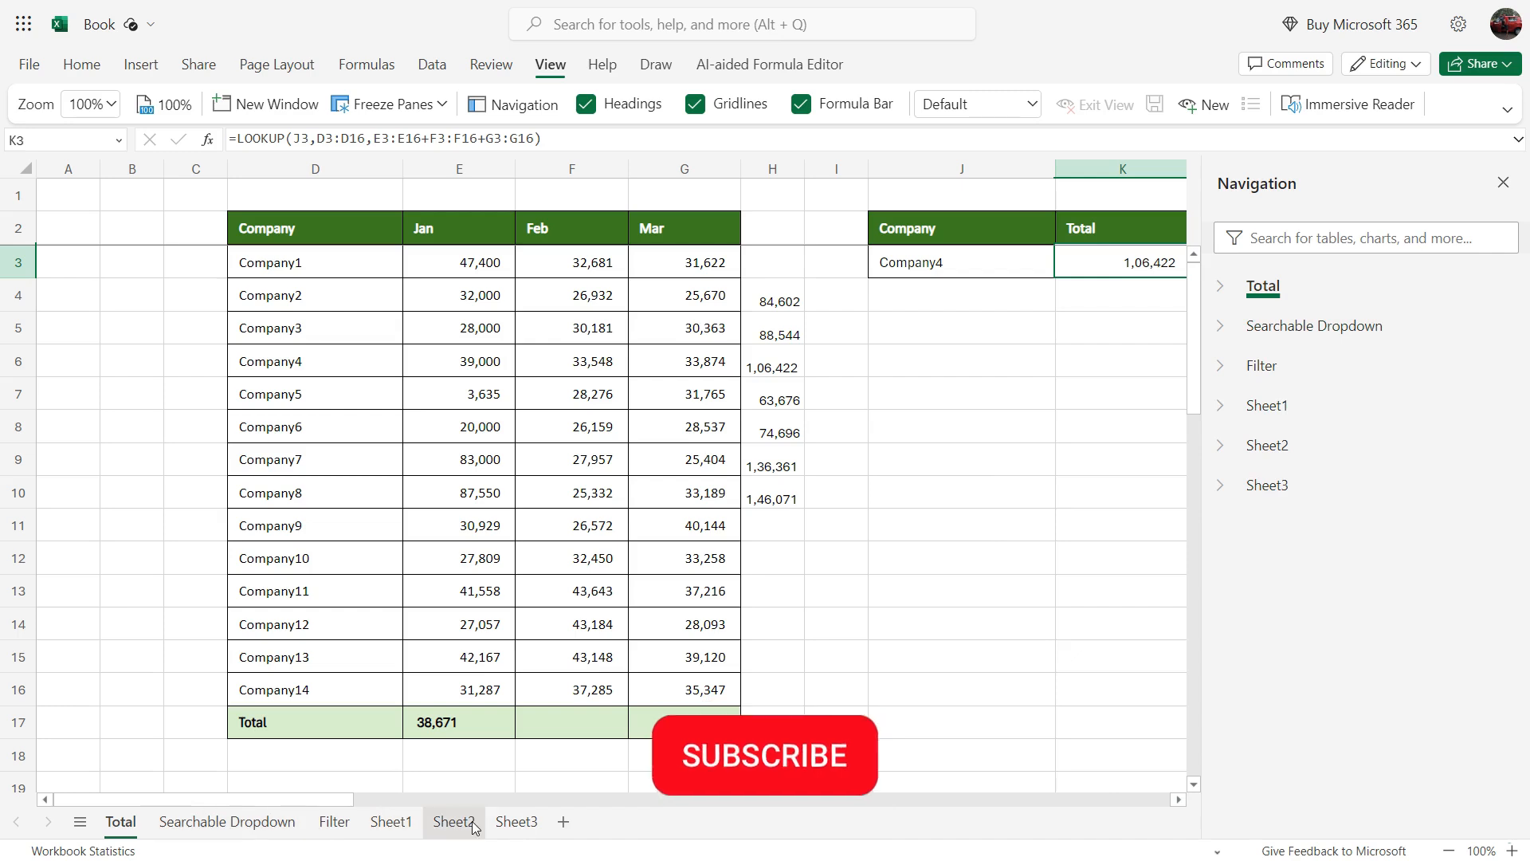
Step: Use the Navigation pane to go to the Searchable Dropdown sheet and to the T_Company table on Sheet1
{"action": "left_click", "coordinate": [1313, 327]}
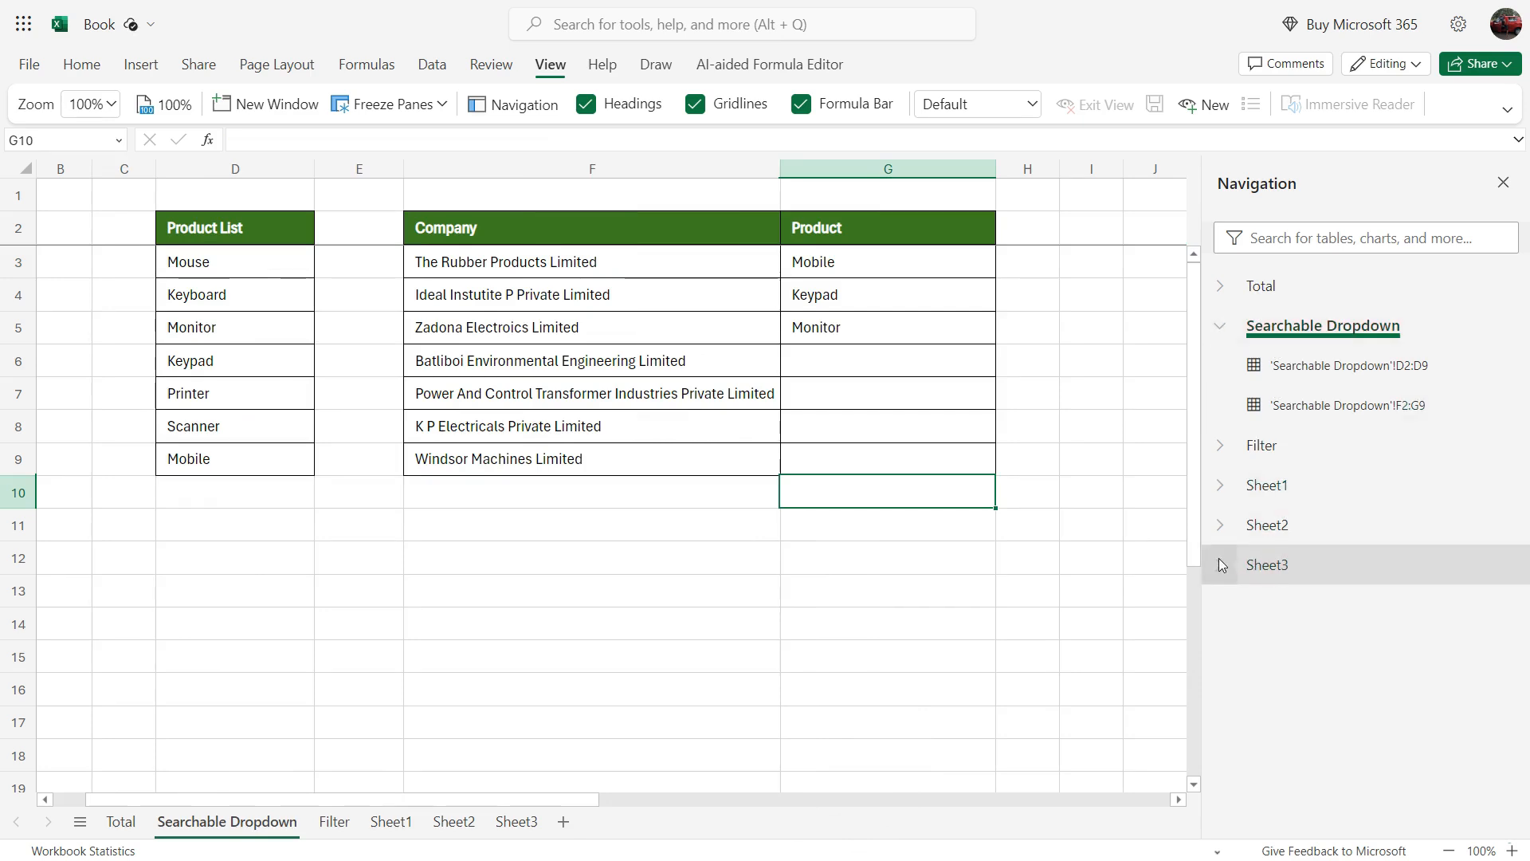
{"action": "left_click", "coordinate": [1220, 487]}
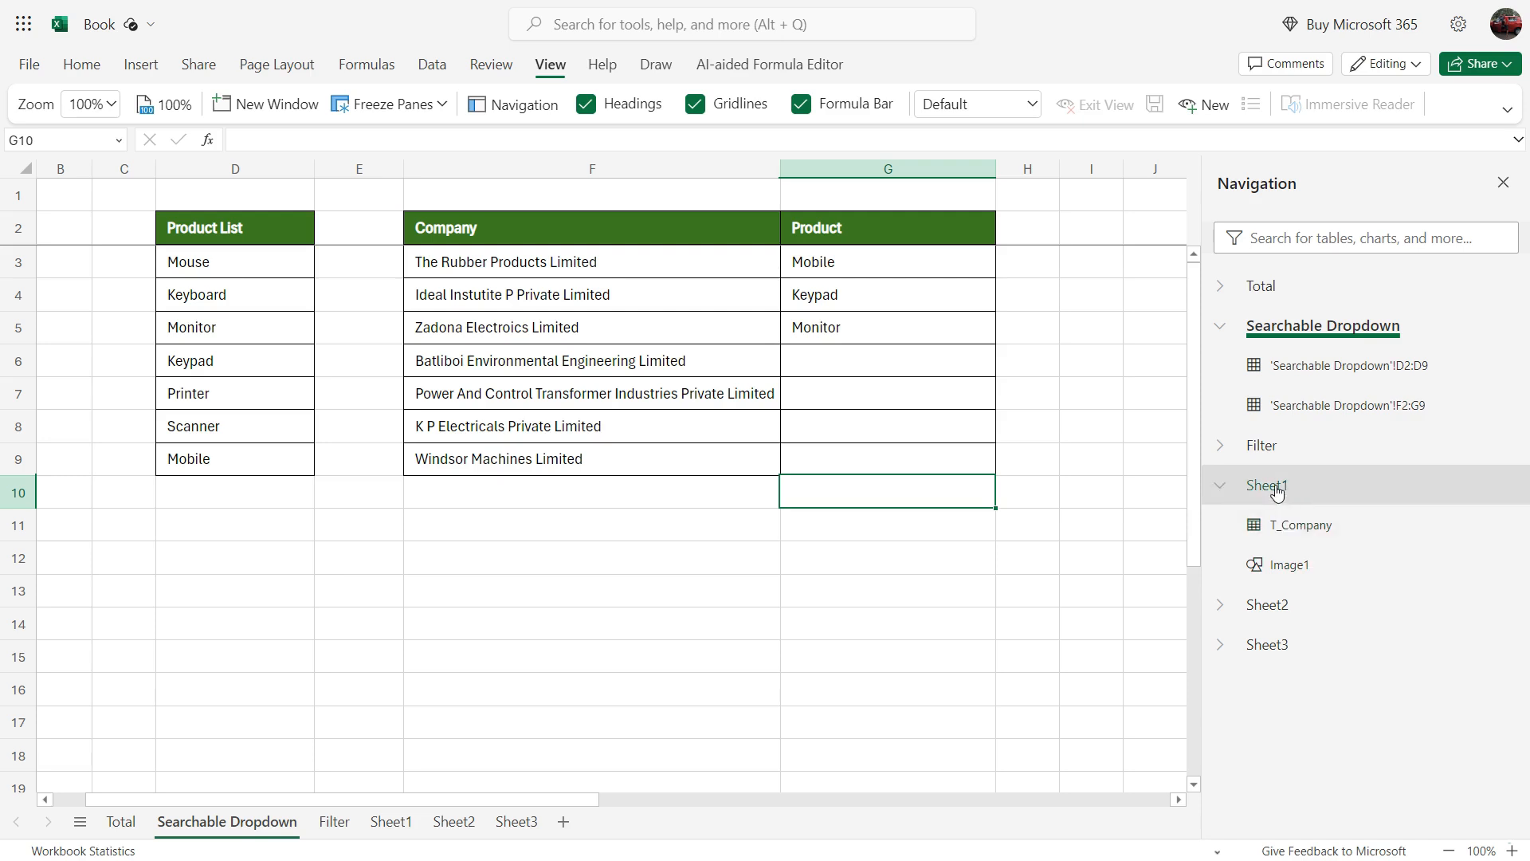
{"action": "left_click", "coordinate": [1294, 526]}
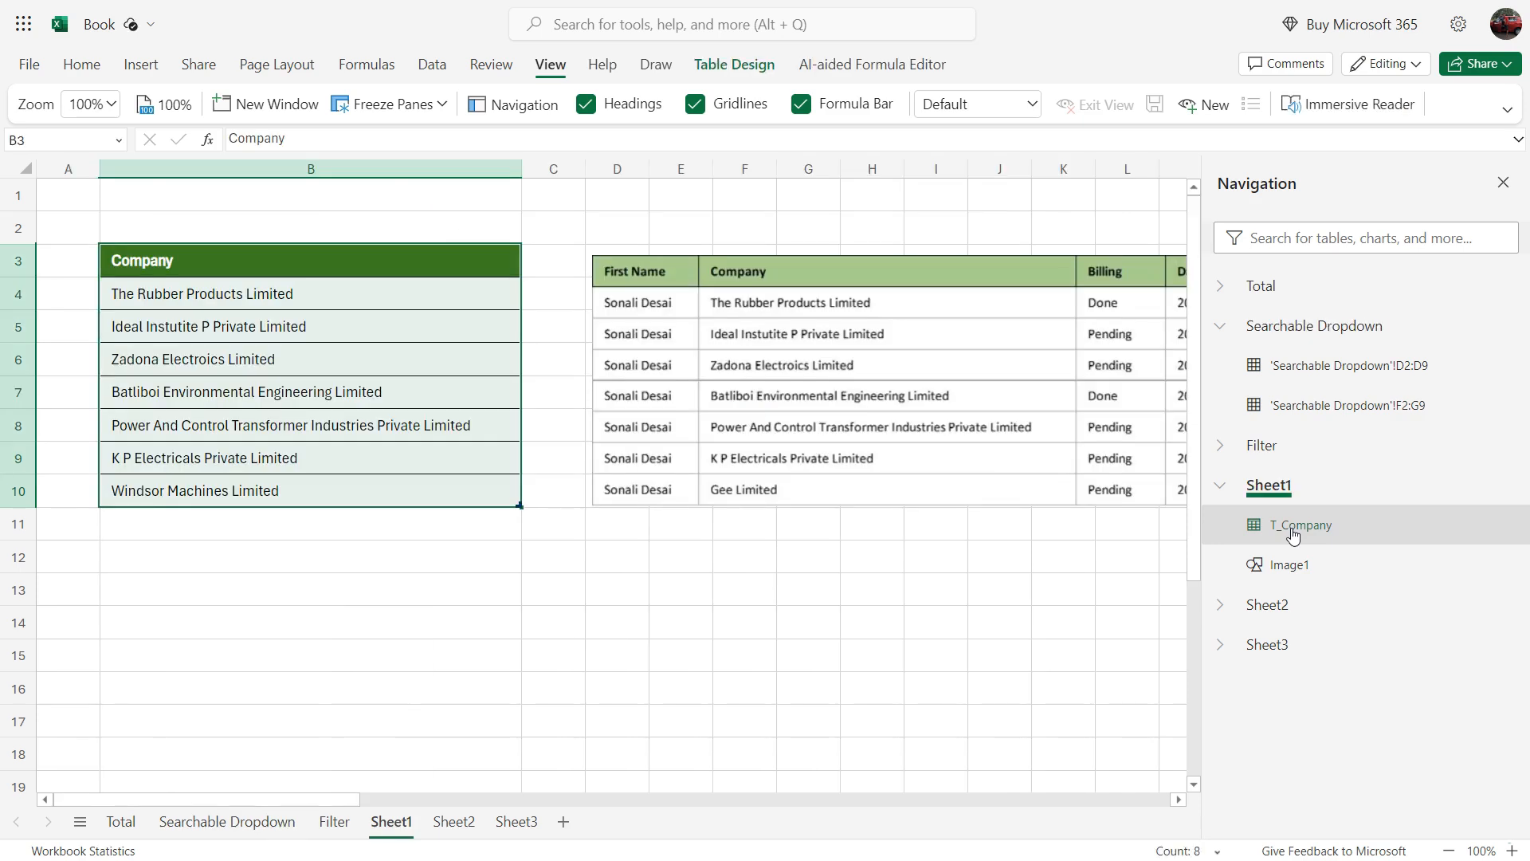
Step: Go to the Car picture under Sheet3 from the Navigation pane and collapse the Searchable Dropdown entry
{"action": "left_click", "coordinate": [1222, 645]}
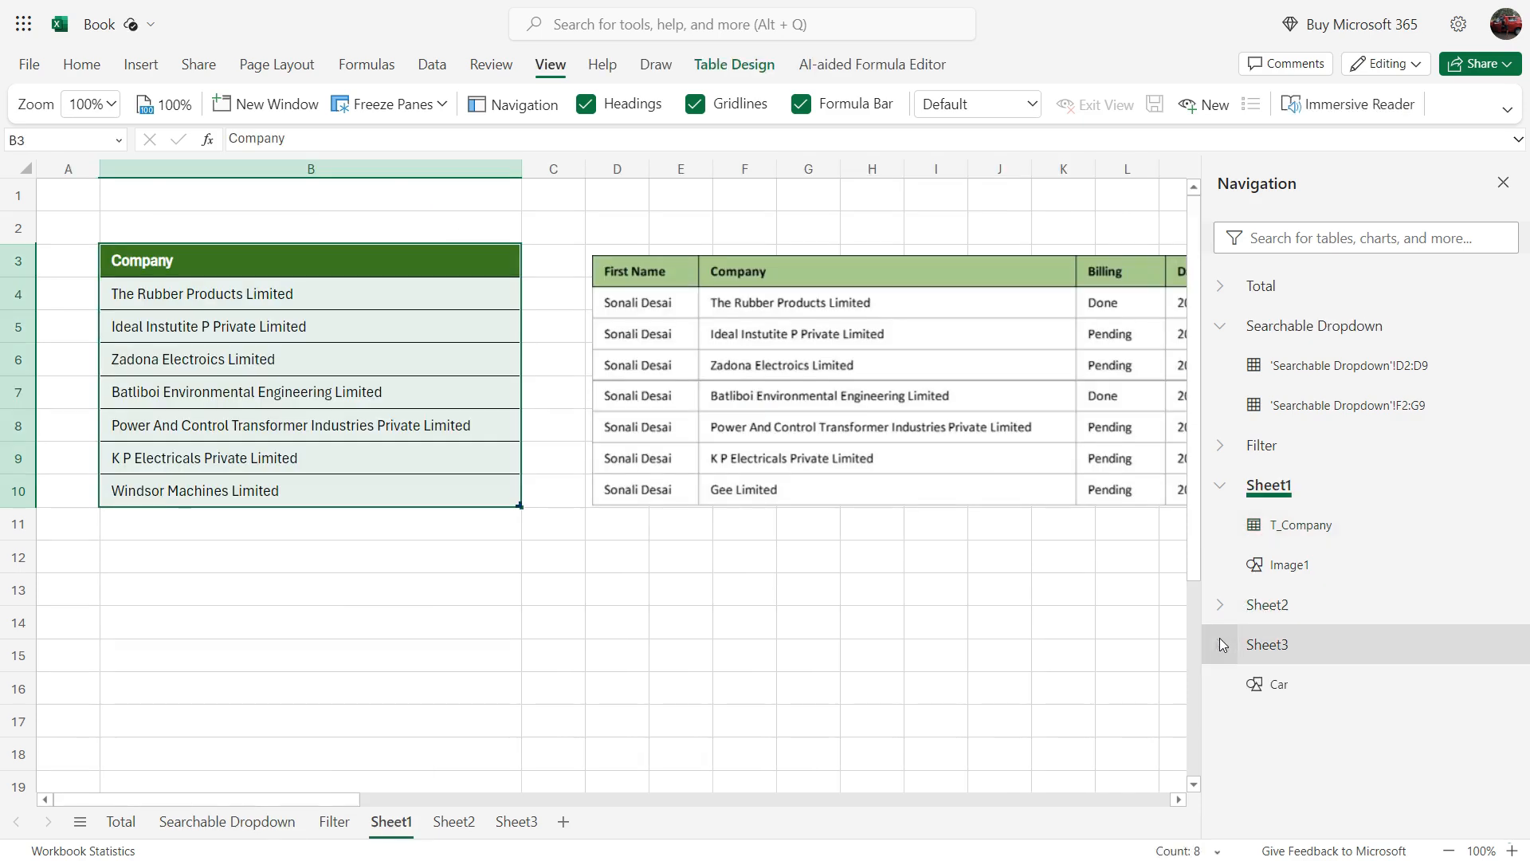
{"action": "left_click", "coordinate": [1279, 687]}
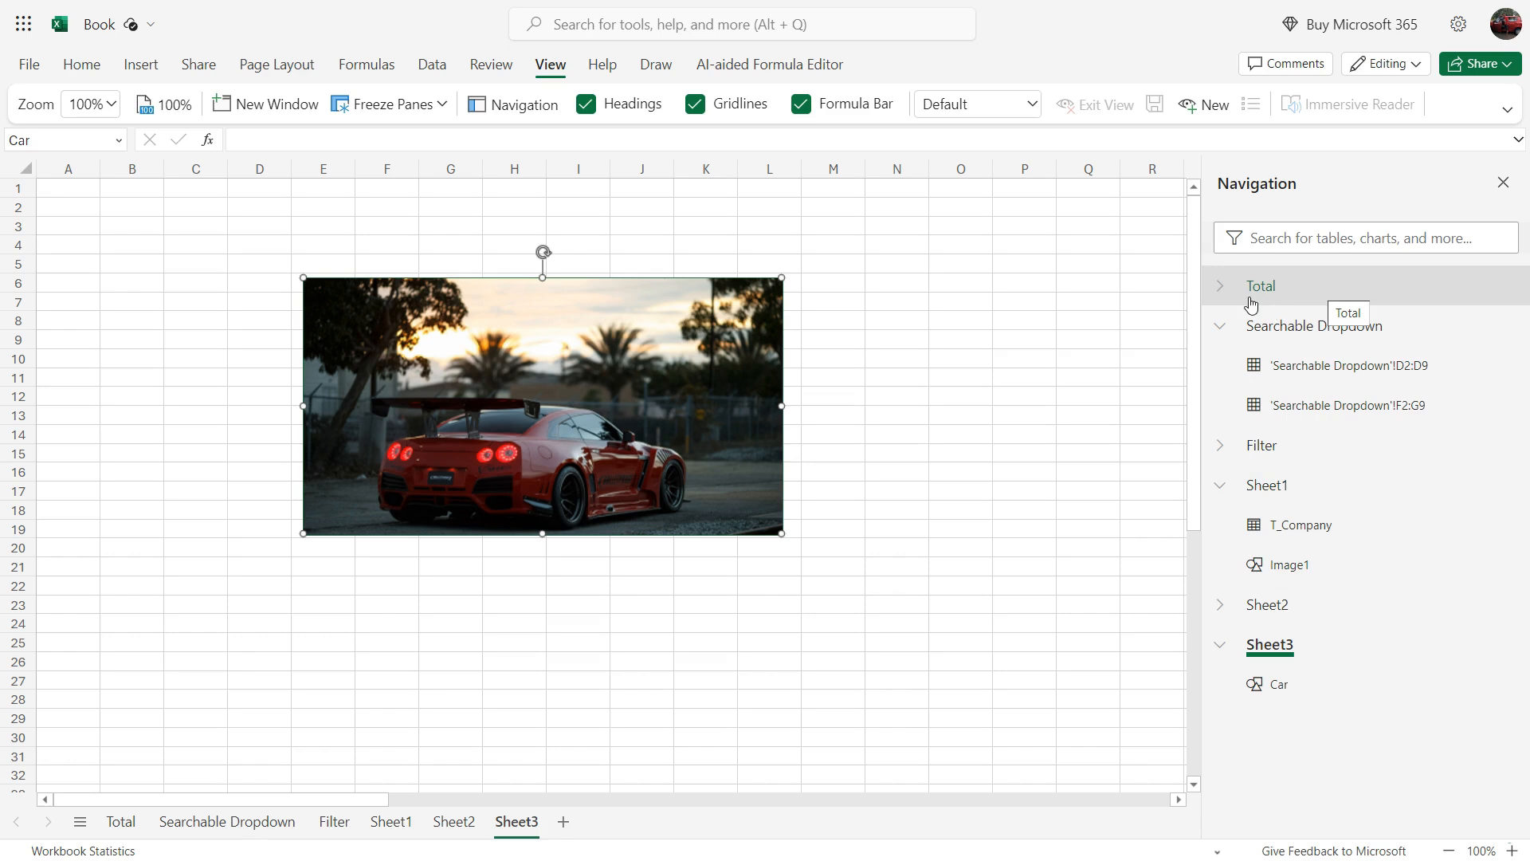
{"action": "left_click", "coordinate": [1221, 334]}
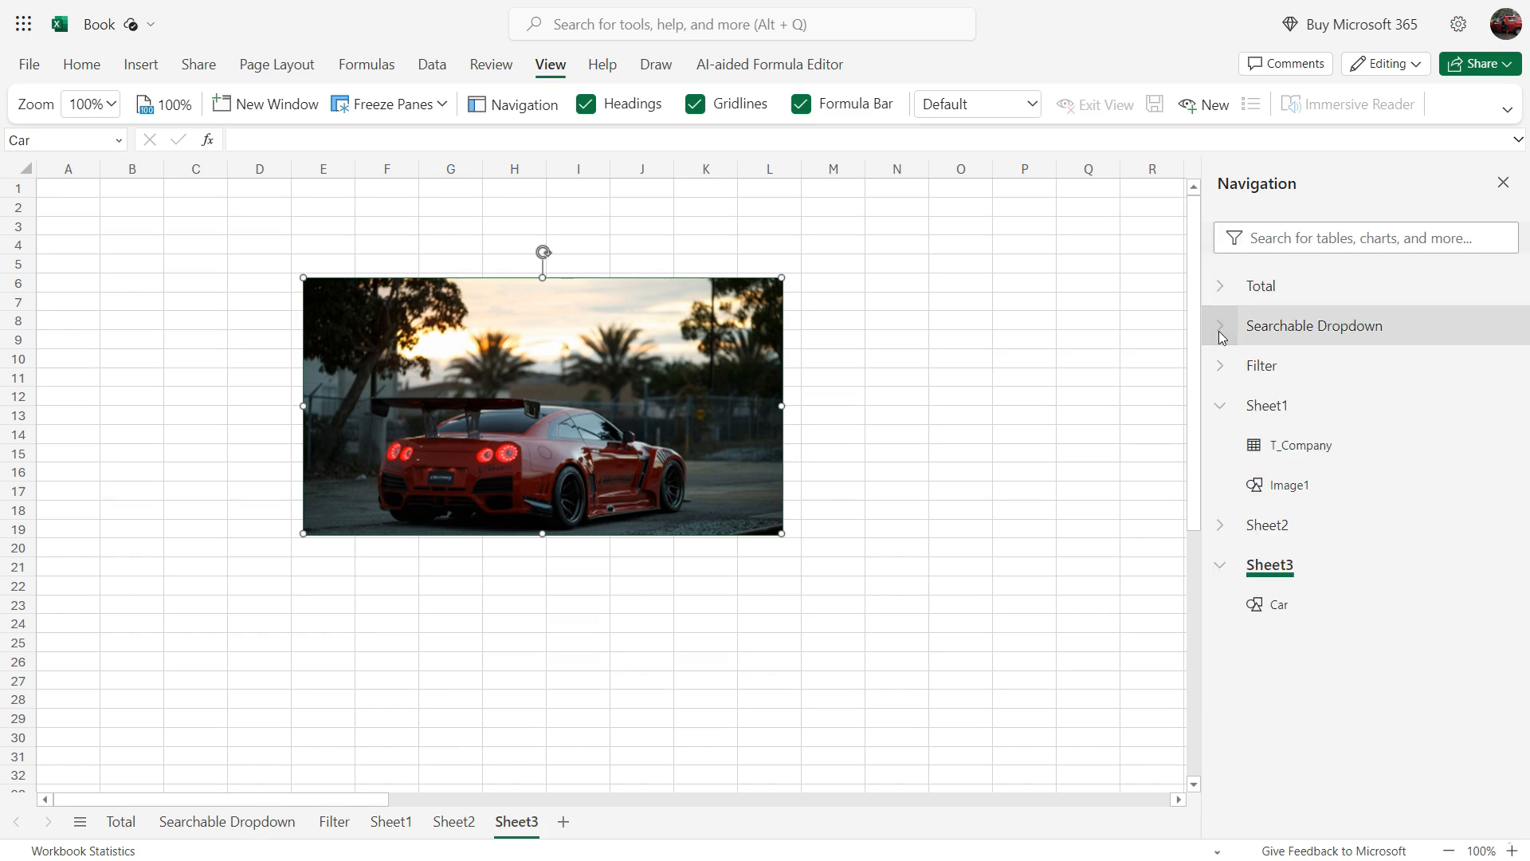